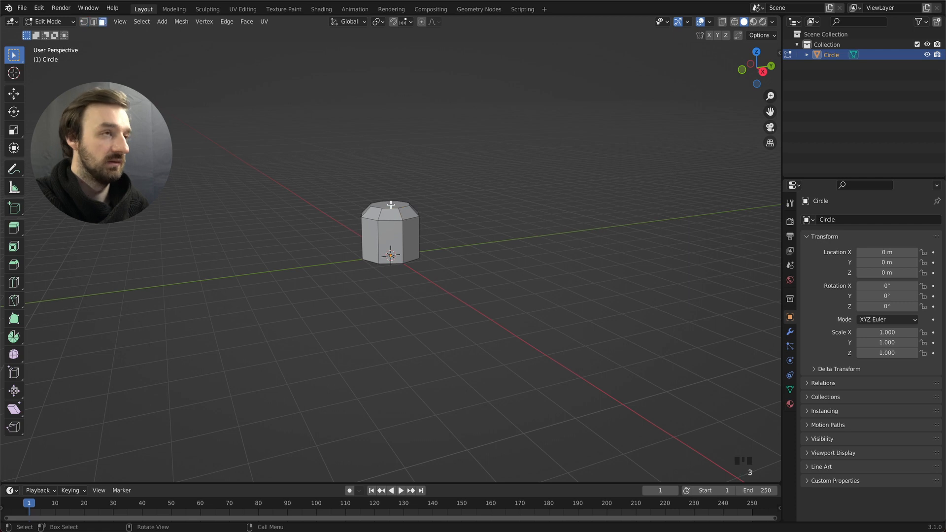
Step: Lower the mesh's top face along the Z axis by about 0.05 m
alt+click(390, 205)
key(g)
key(z)
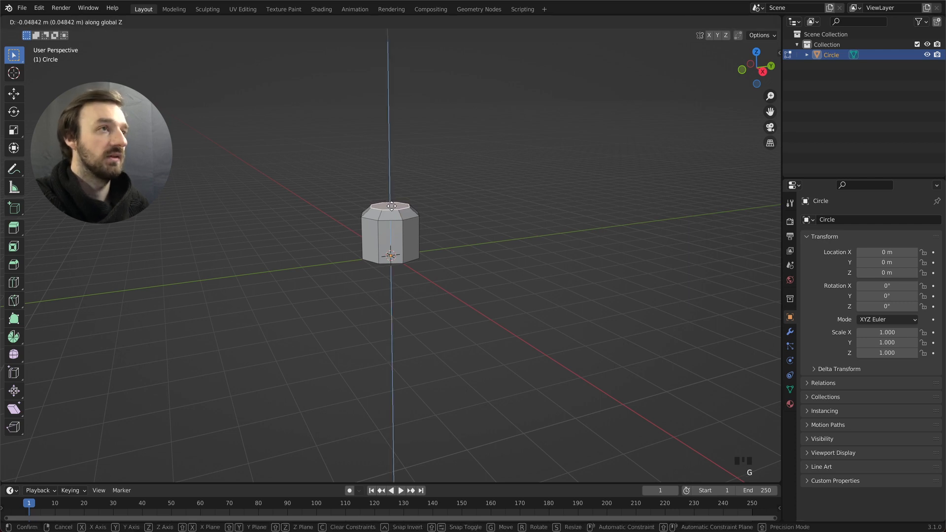
click(391, 208)
Step: Select the edge loop around the upper rim, below the top face, and scale it up to about 1.06
click(406, 246)
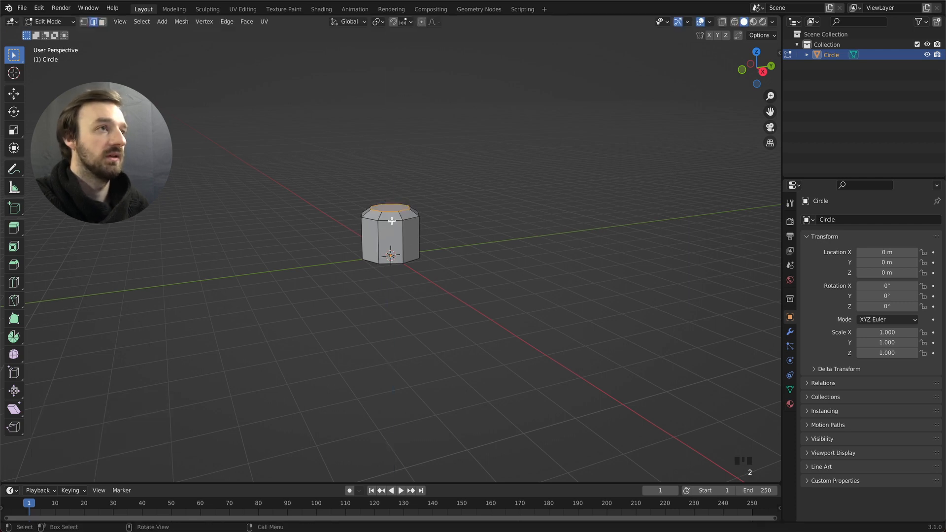
click(406, 220)
alt+click(408, 220)
key(s)
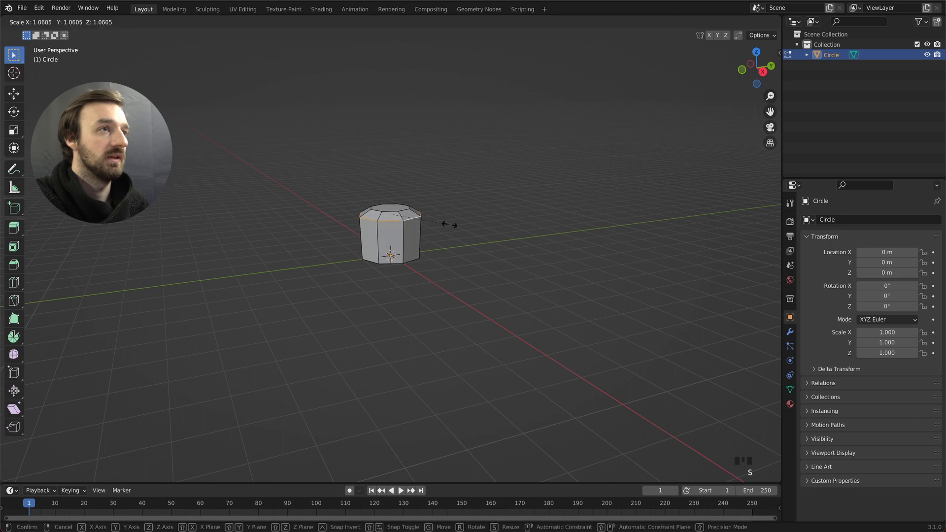
click(448, 225)
Step: Select the edge loop around the mesh's base and scale it down to about 0.868
alt+click(411, 260)
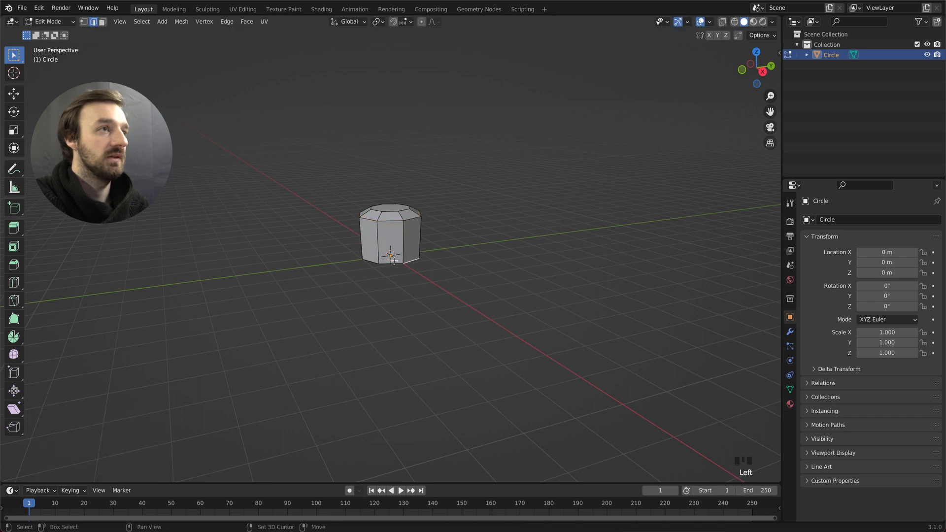
key(s)
click(462, 264)
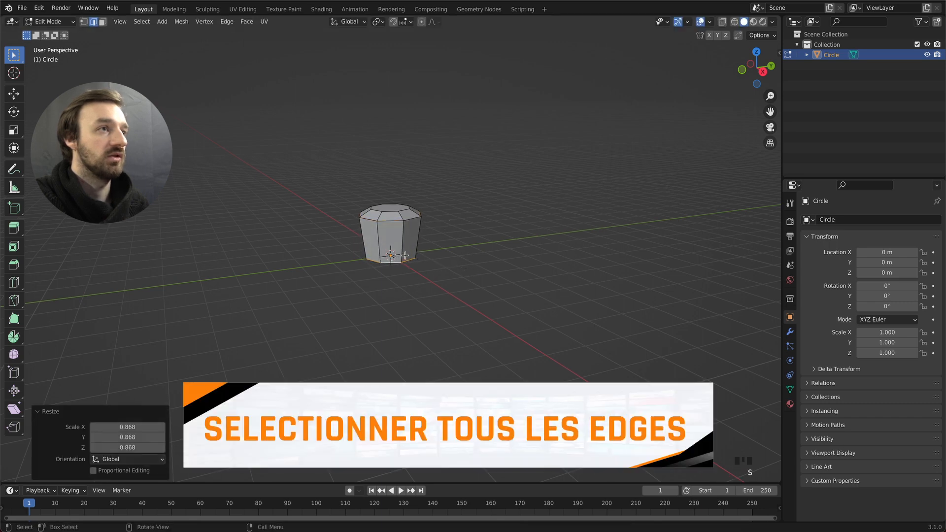
middle_drag(405, 256, 424, 256)
Step: Return to Object Mode and apply all transforms (location, rotation and scale) to the Circle object
key(Tab)
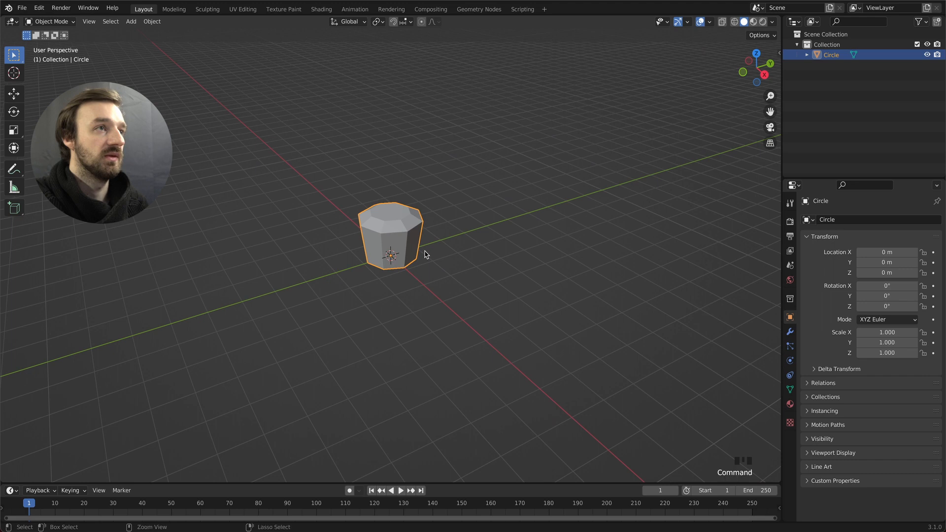
key(ctrl+a)
click(412, 253)
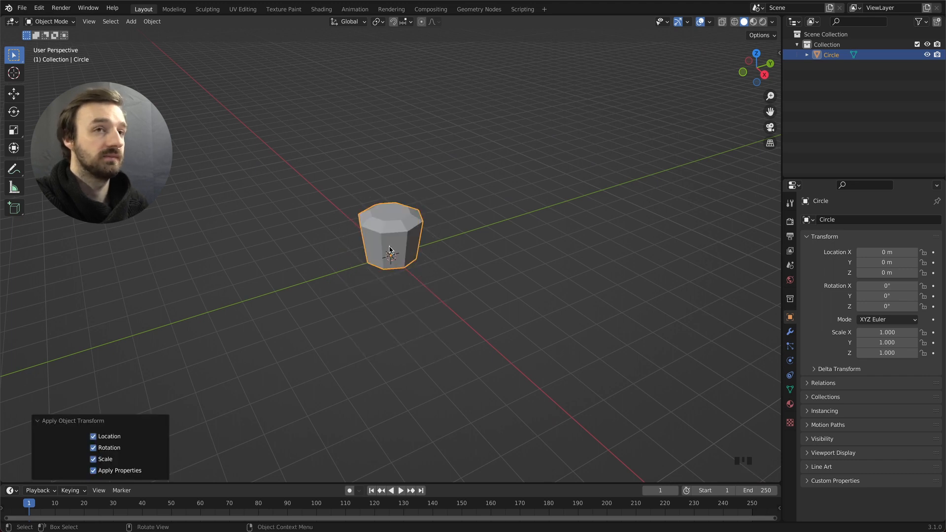
Step: Add an Array modifier to the Circle object
click(789, 332)
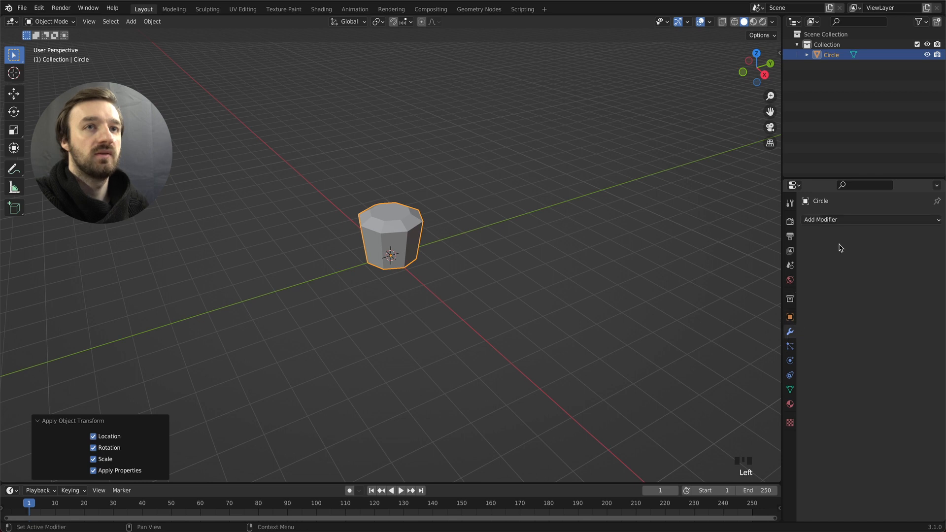
click(834, 219)
click(742, 249)
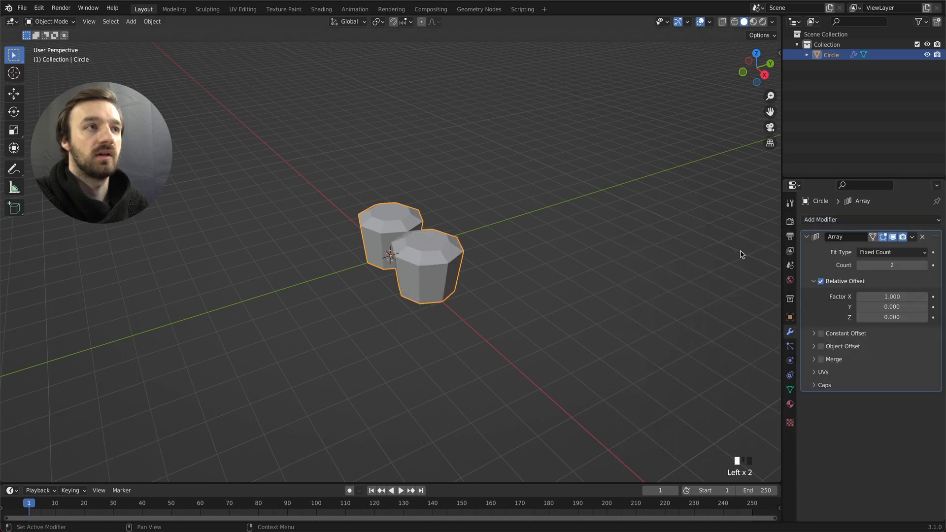
Step: Set the array's relative offset to factor X 0 and Z 1 so the segments stack vertically
click(879, 296)
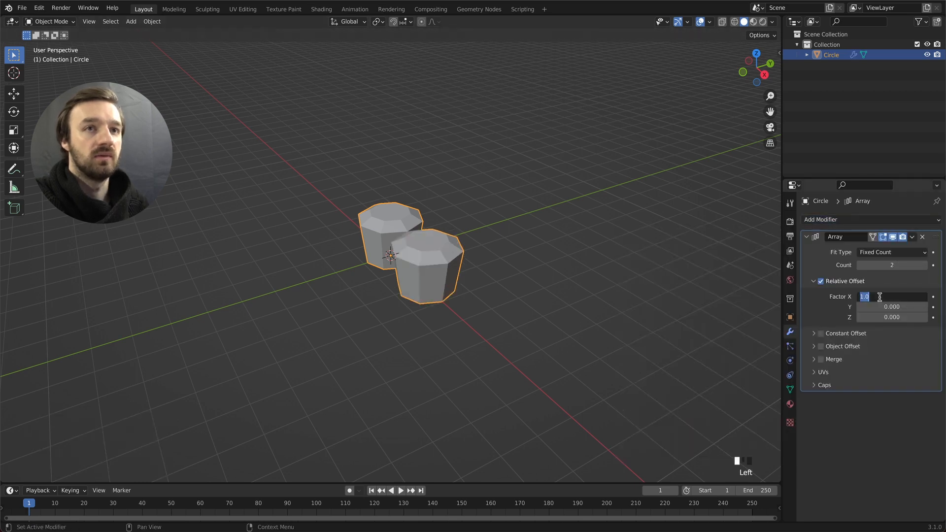
text(0)
key(Tab)
key(Tab)
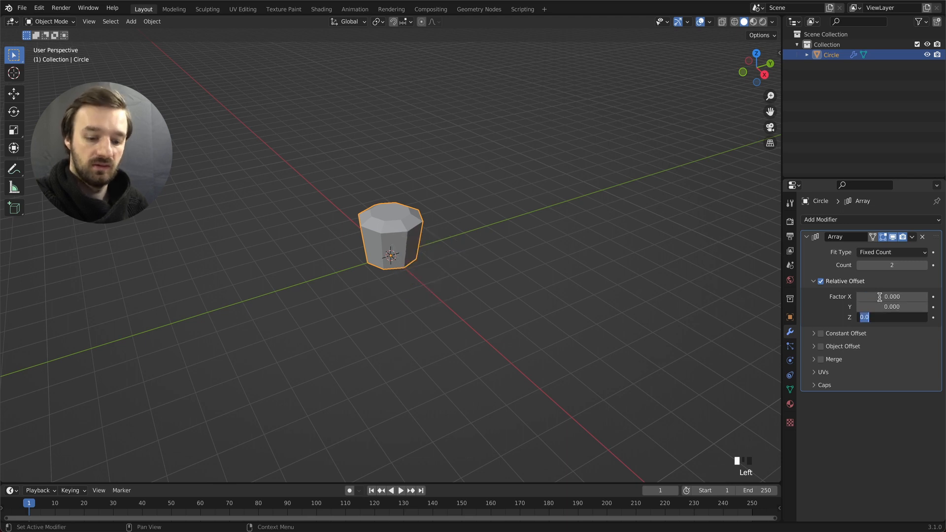
text(1)
key(Return)
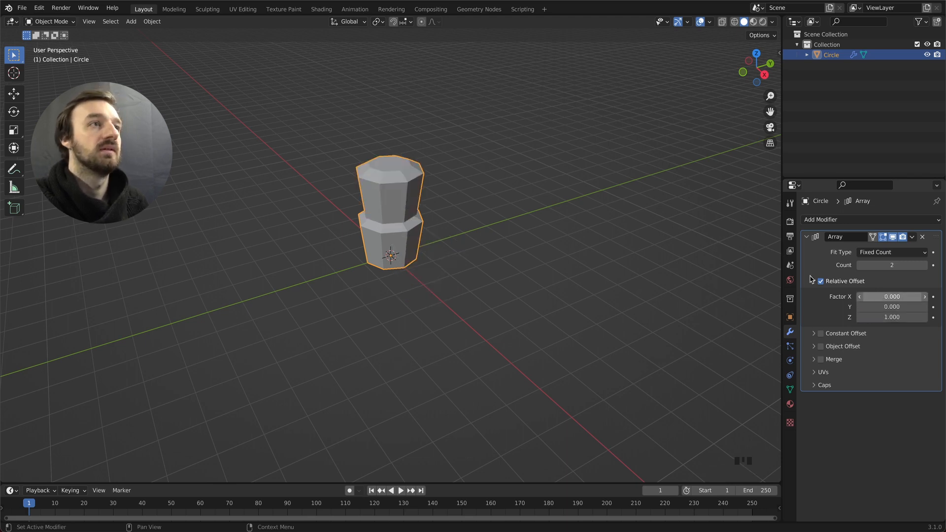
Step: Set the array's count to 4
scroll(502, 242, down, 1)
super+scroll(520, 250, down, 2)
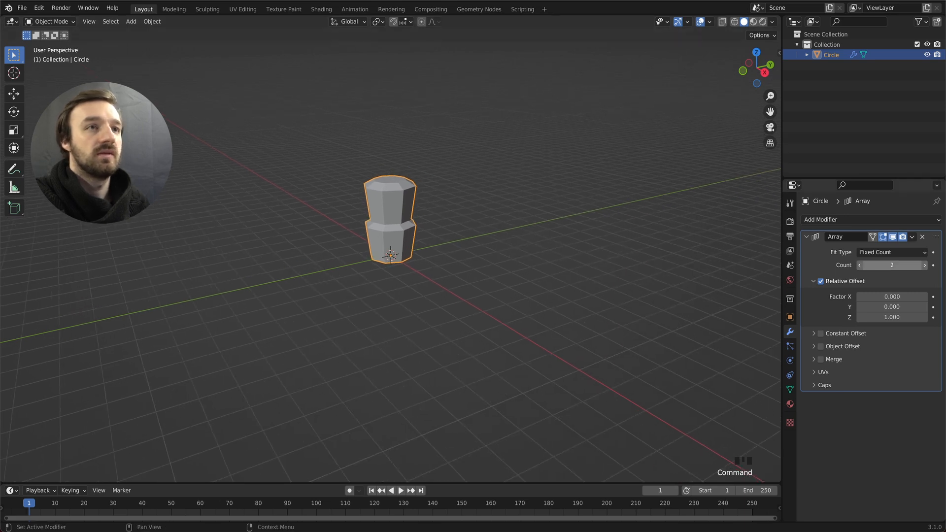
drag(892, 265, 906, 265)
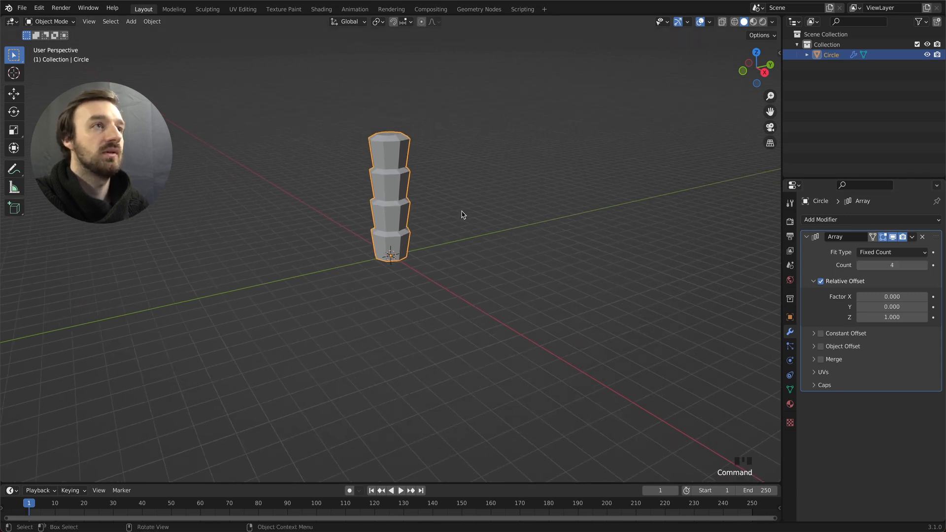
super+scroll(387, 116, down, 2)
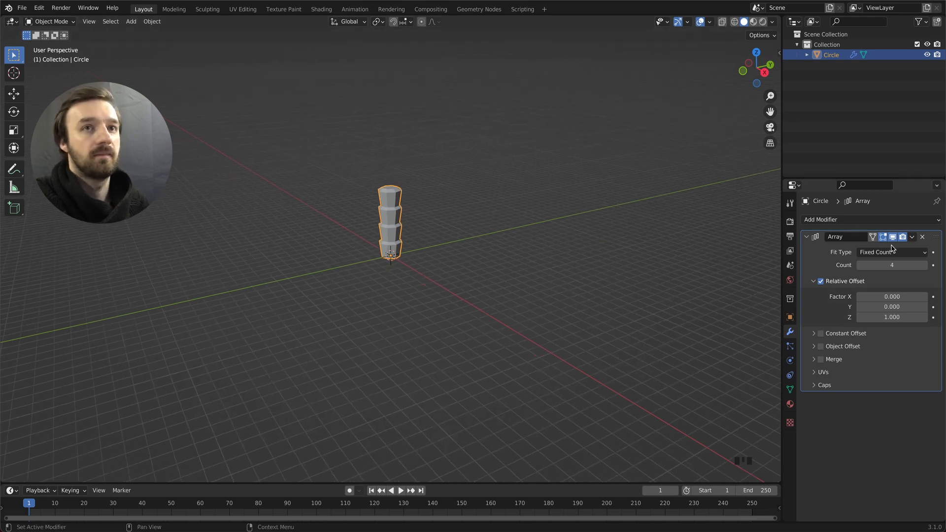
Step: Deselect the trunk, add a Path curve at the world origin and scale it up to about 5.6
scroll(464, 268, up, 3)
click(444, 270)
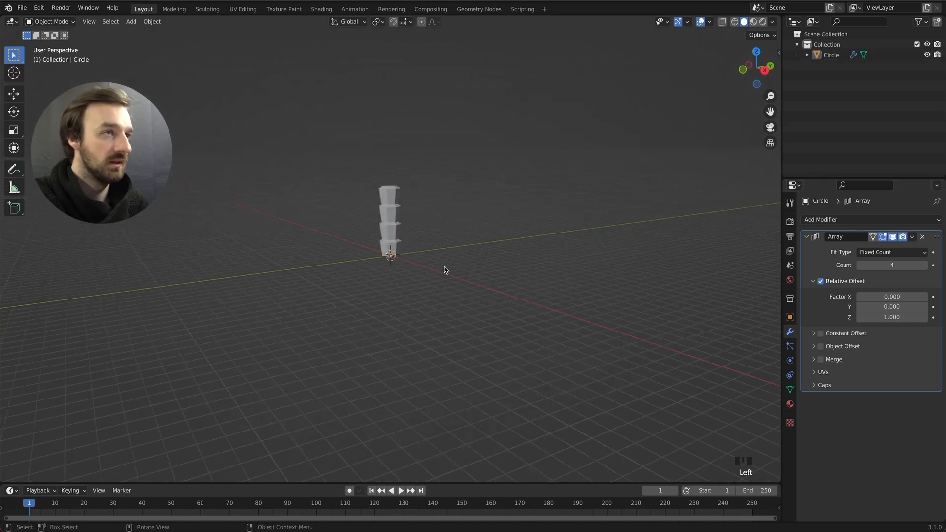
key(shift+a)
mouse_move(443, 277)
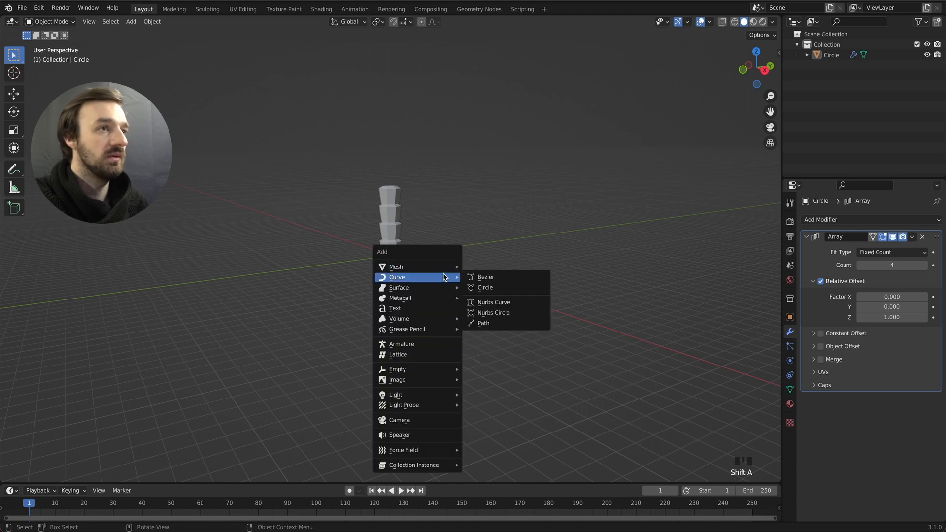
click(484, 323)
scroll(412, 251, right, 3)
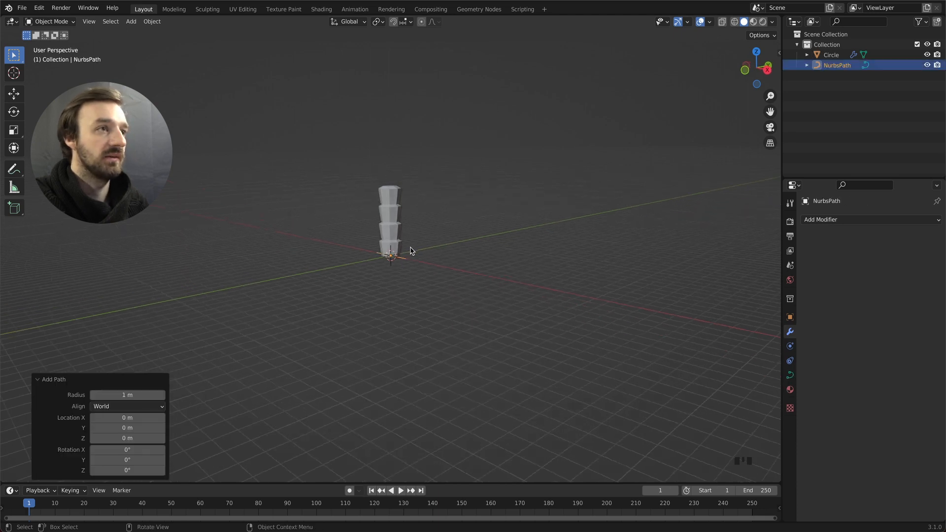
key(s)
click(514, 212)
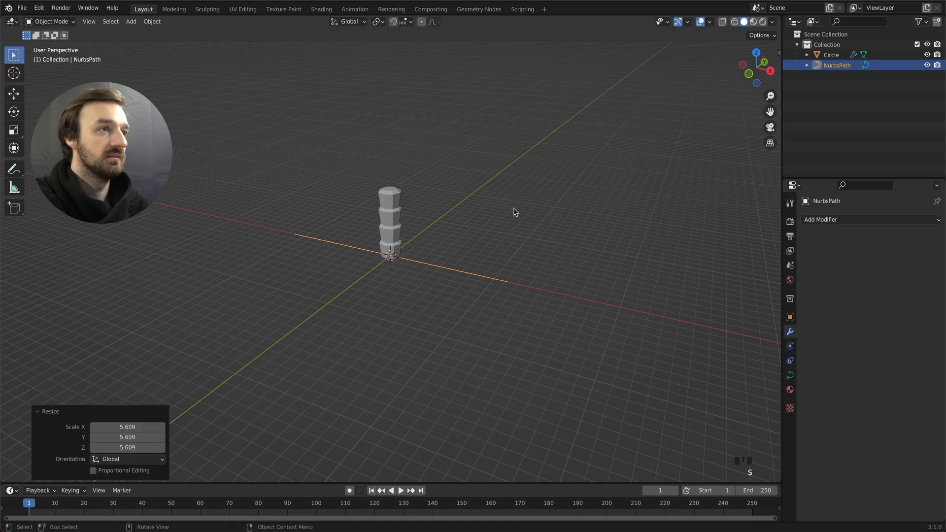
Step: Rotate the path -90° around the Y axis
key(r)
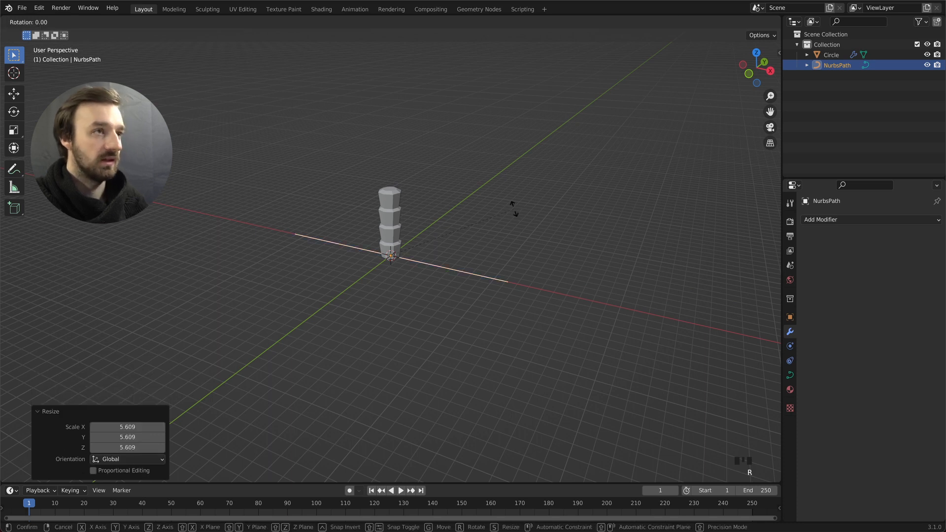
key(y)
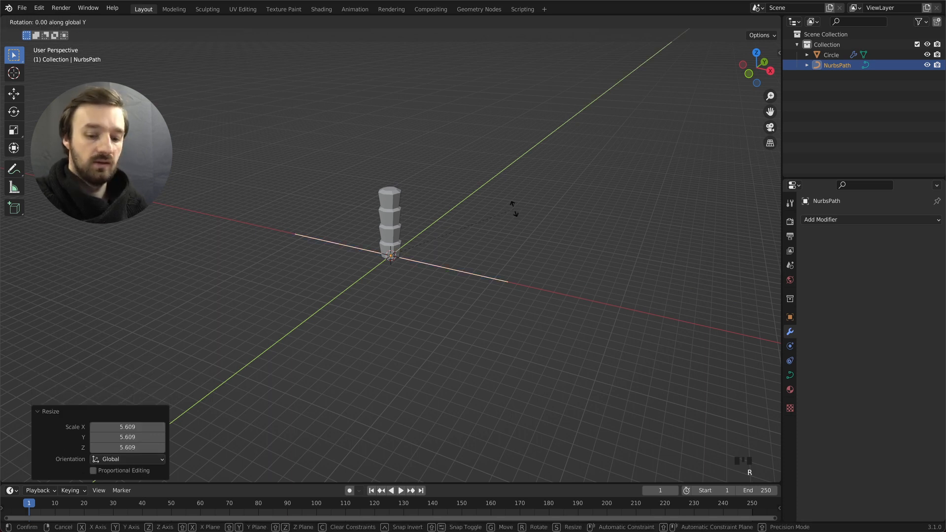
text(-90)
key(Return)
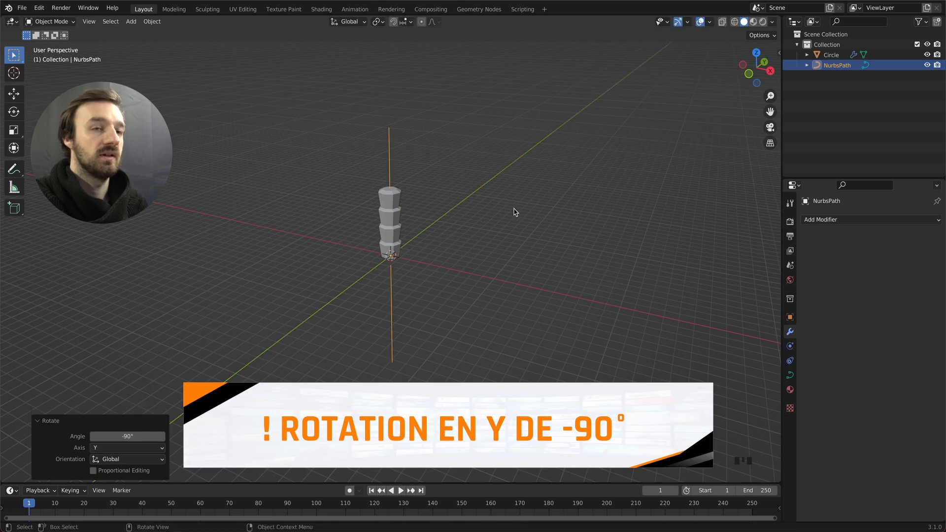
Step: In Edit Mode, snap the 3D cursor to the path's lowest control point, then return to Object Mode
super+scroll(400, 267, up, 2)
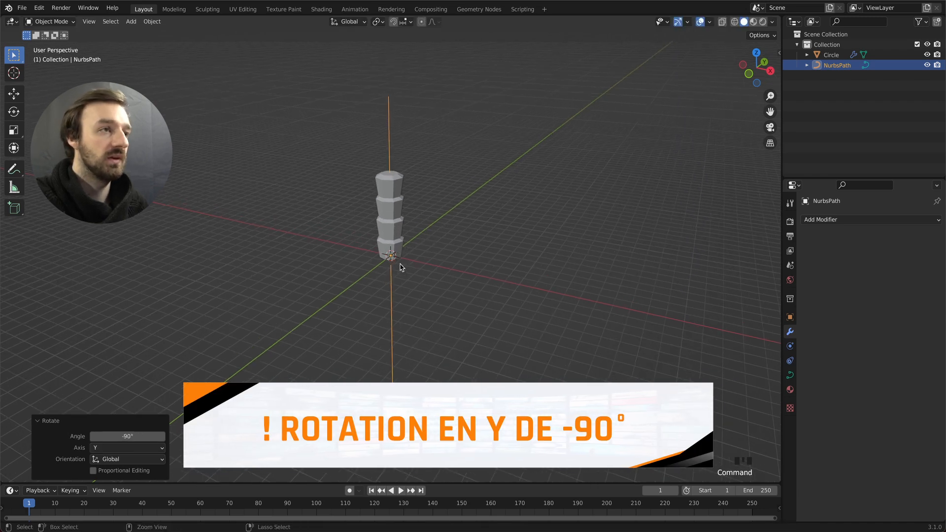
scroll(400, 267, right, 5)
key(Tab)
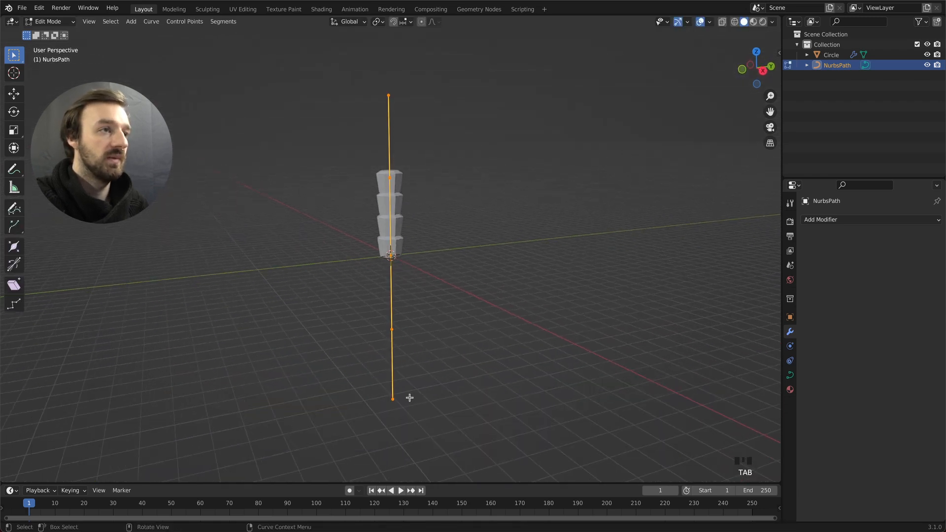
drag(414, 382, 376, 413)
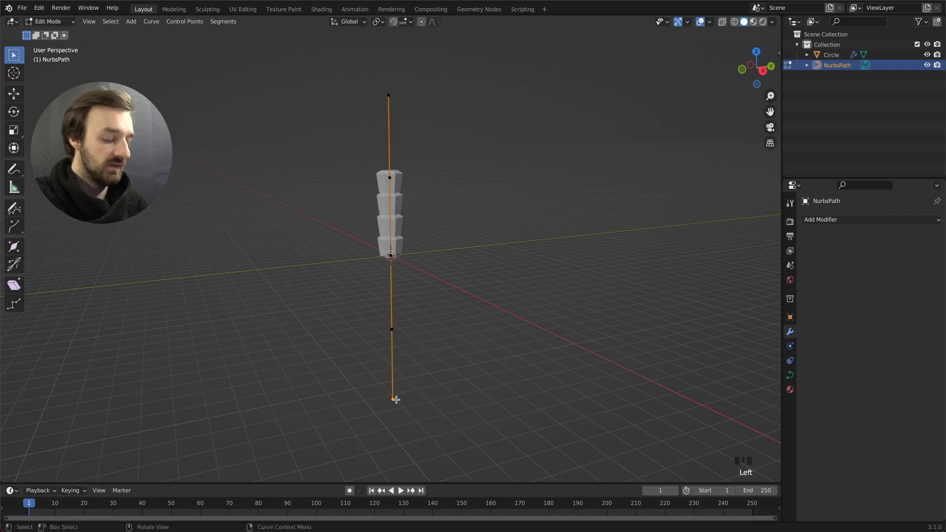
key(shift+s)
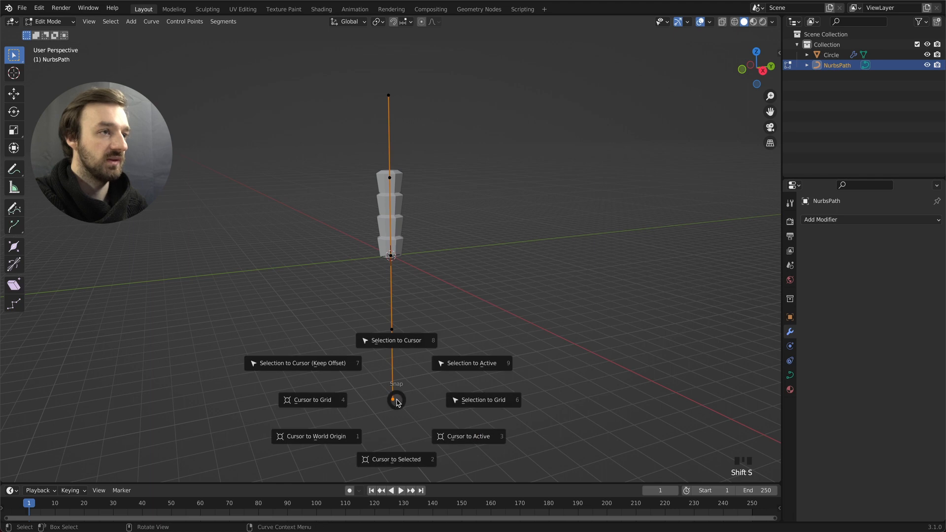
click(389, 459)
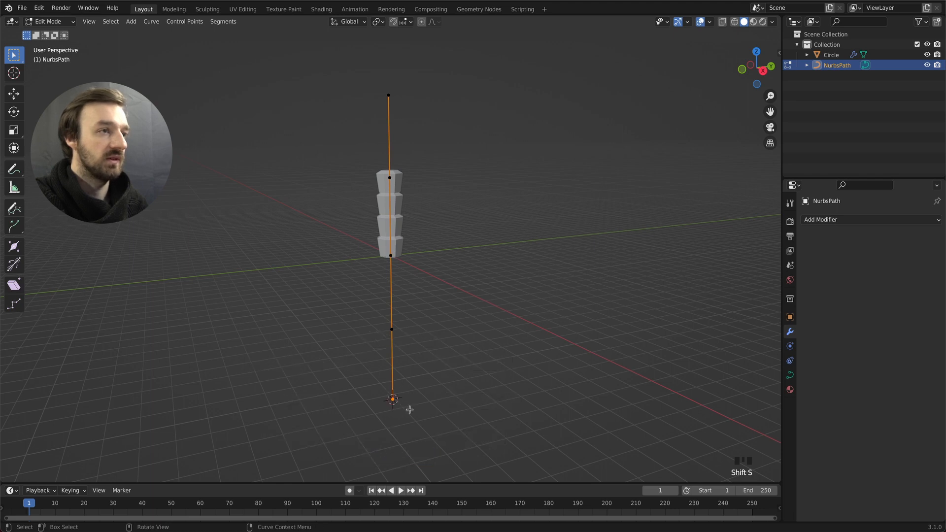
key(Tab)
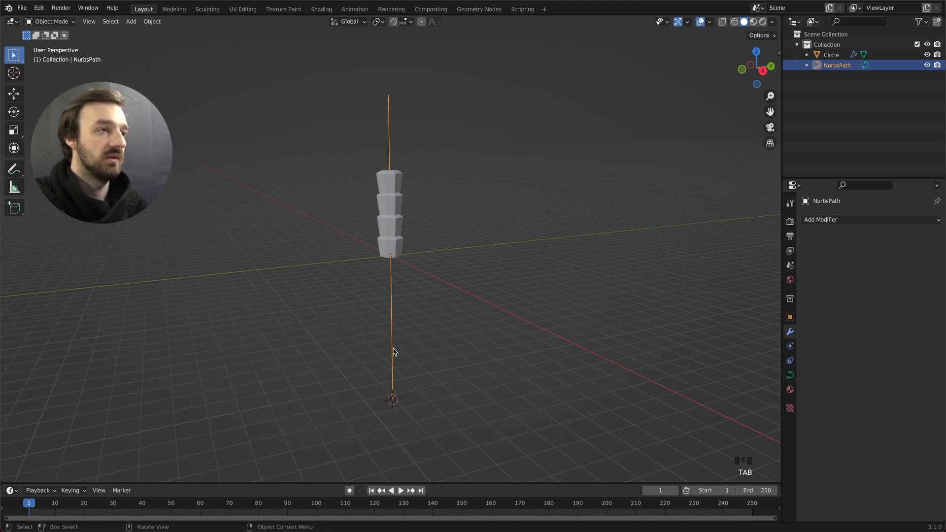
Step: Set the path's origin to the 3D cursor
right_click(394, 351)
mouse_move(393, 350)
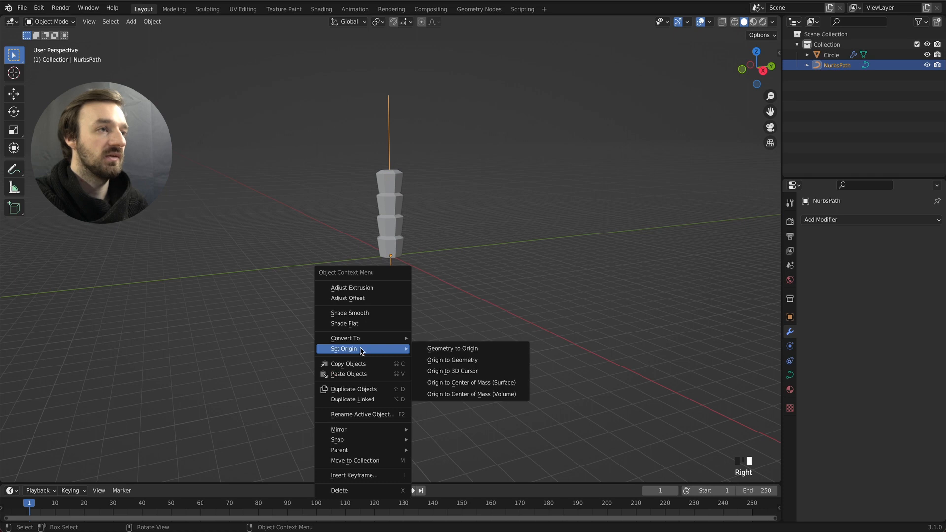
click(452, 372)
key(r)
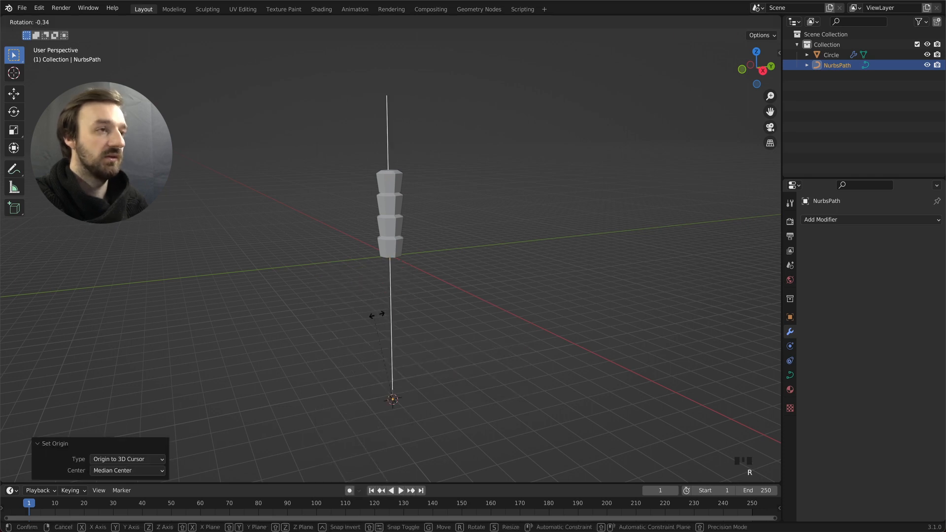
key(z)
right_click(382, 255)
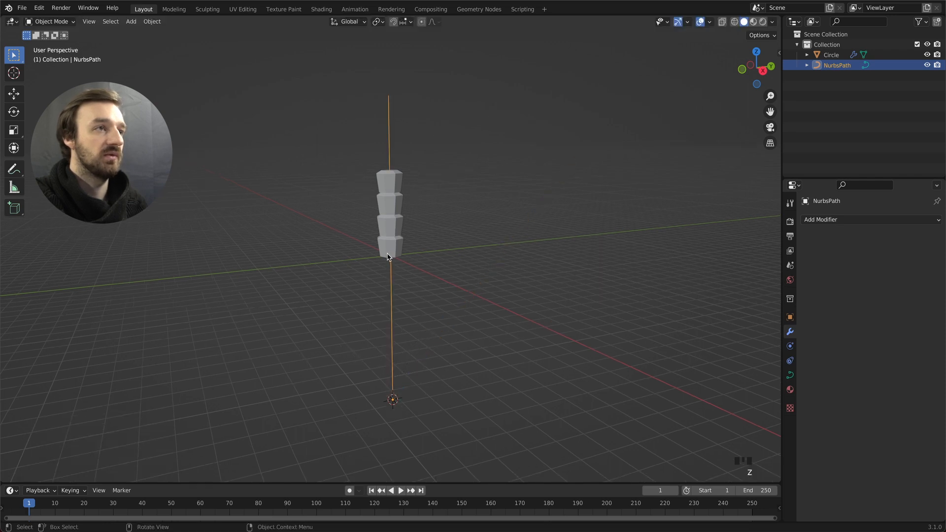
Step: Reset the 3D cursor to the world origin and snap the path onto it
key(shift+s)
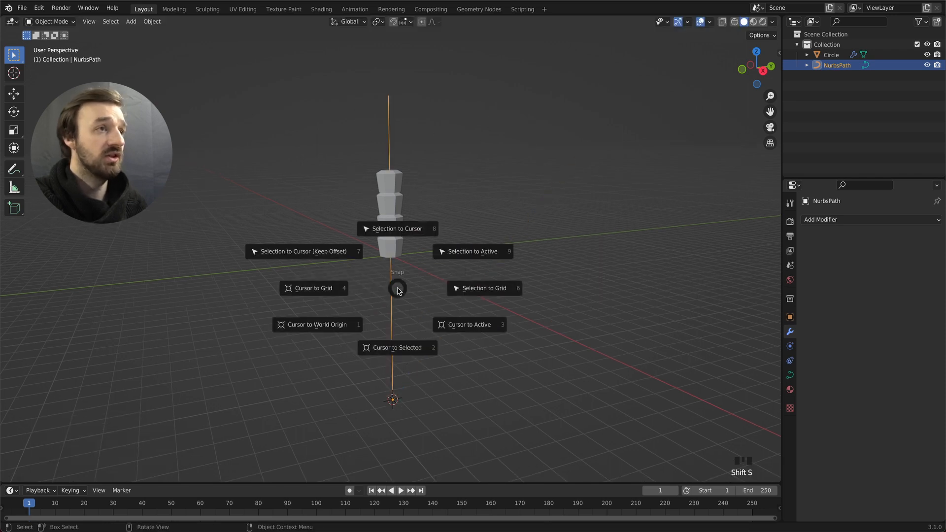
click(318, 329)
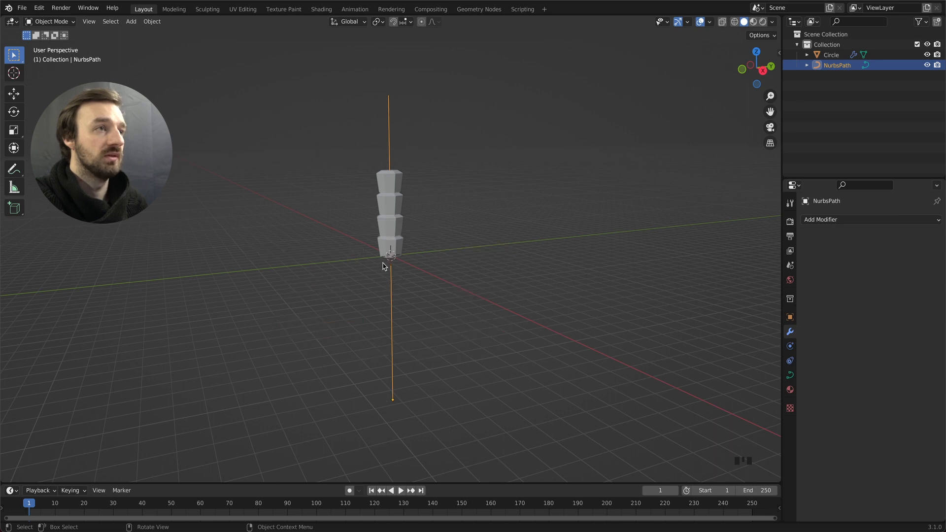
key(shift+s)
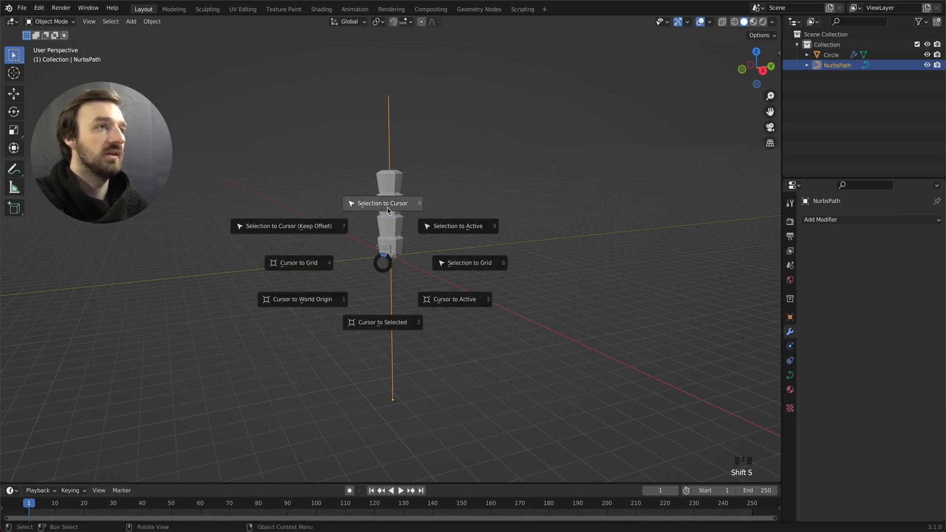
click(387, 205)
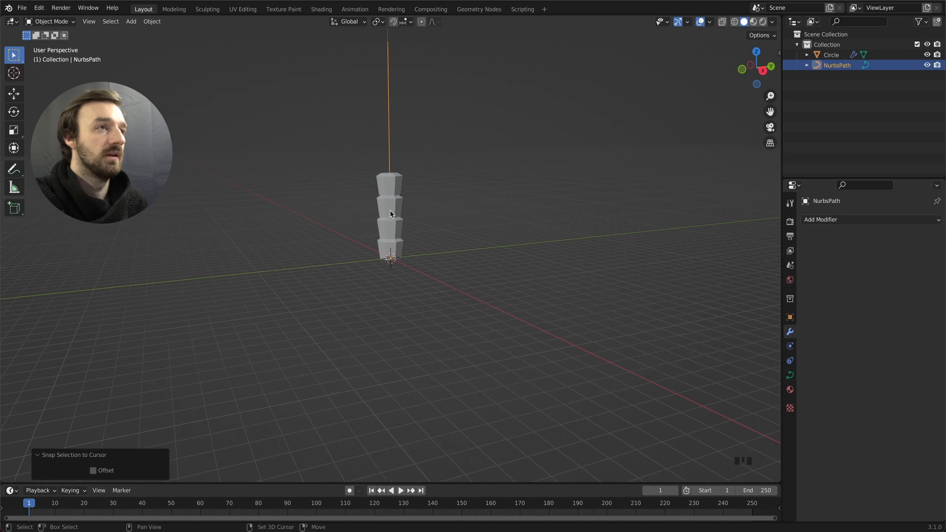
Step: Set the trunk's Array modifier to Fit Curve with NurbsPath as its curve
click(393, 211)
shift+middle_drag(393, 211, 408, 330)
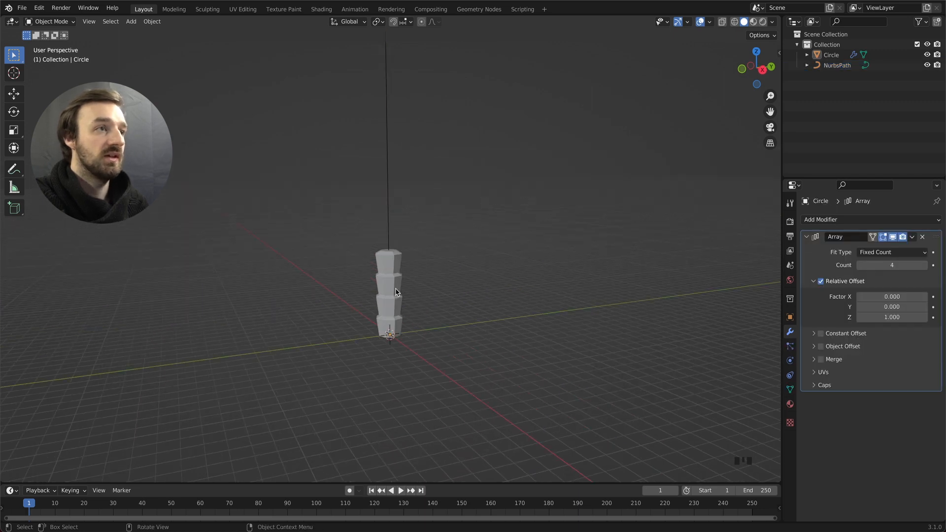
click(394, 306)
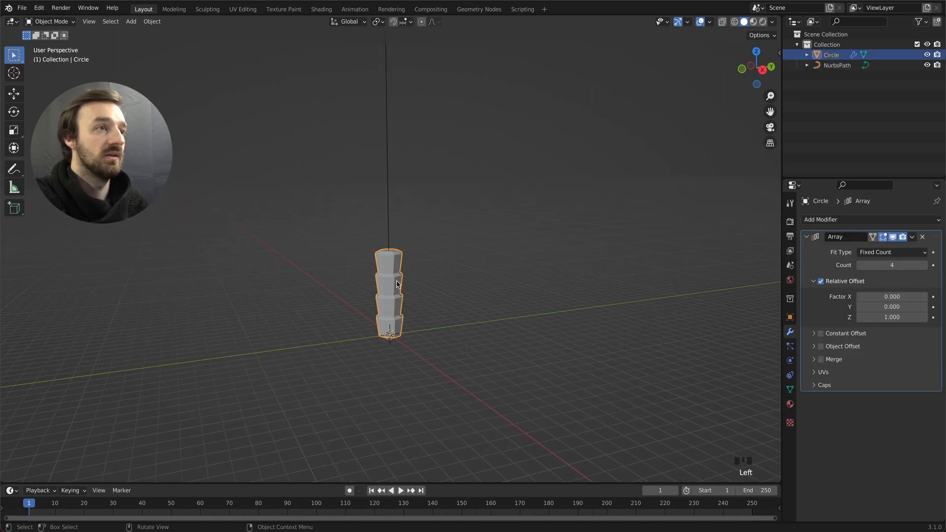
click(879, 254)
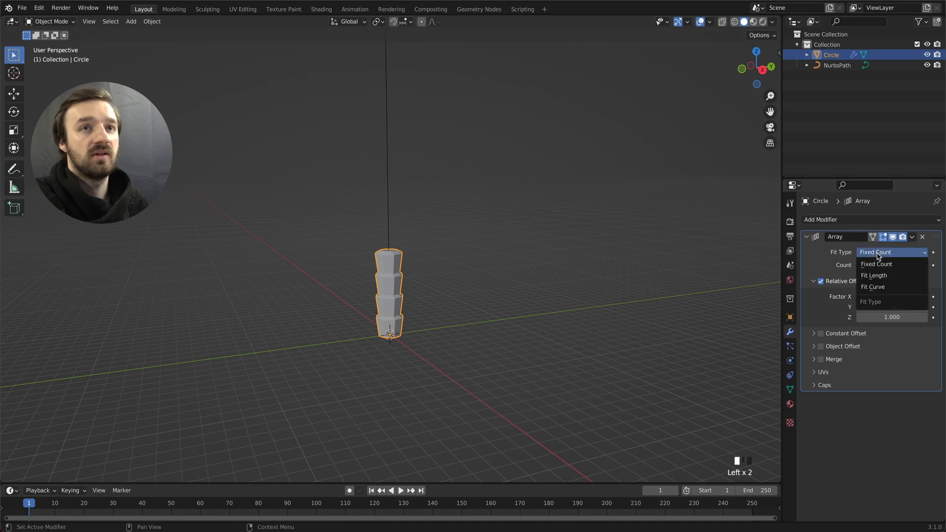
click(867, 289)
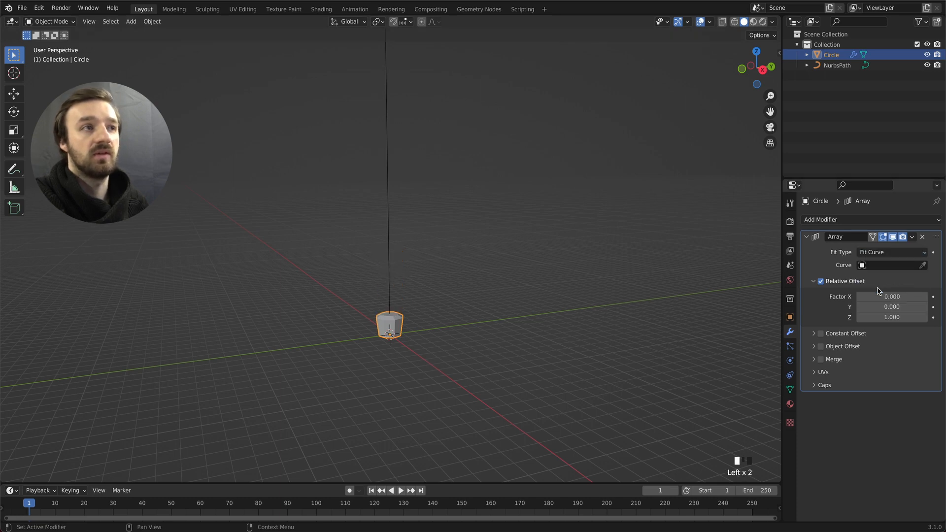
click(891, 265)
click(866, 280)
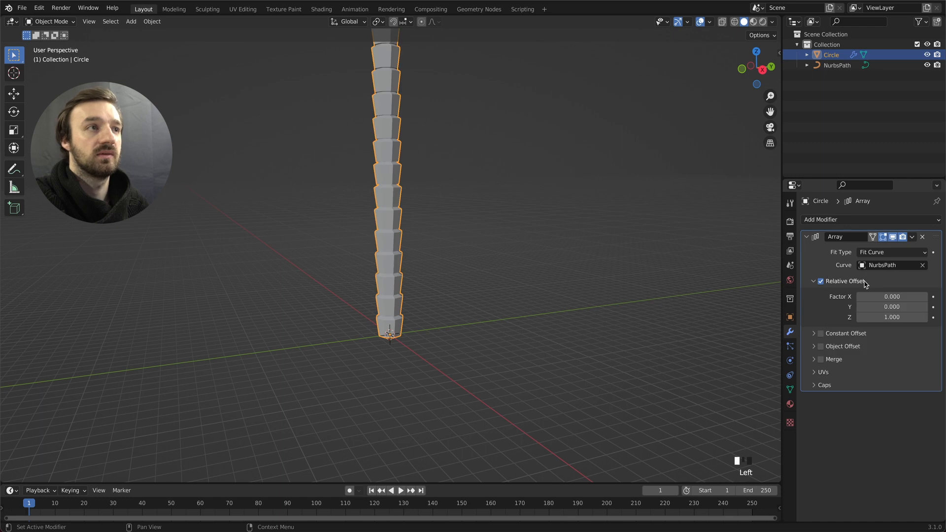
shift+scroll(417, 196, up, 5)
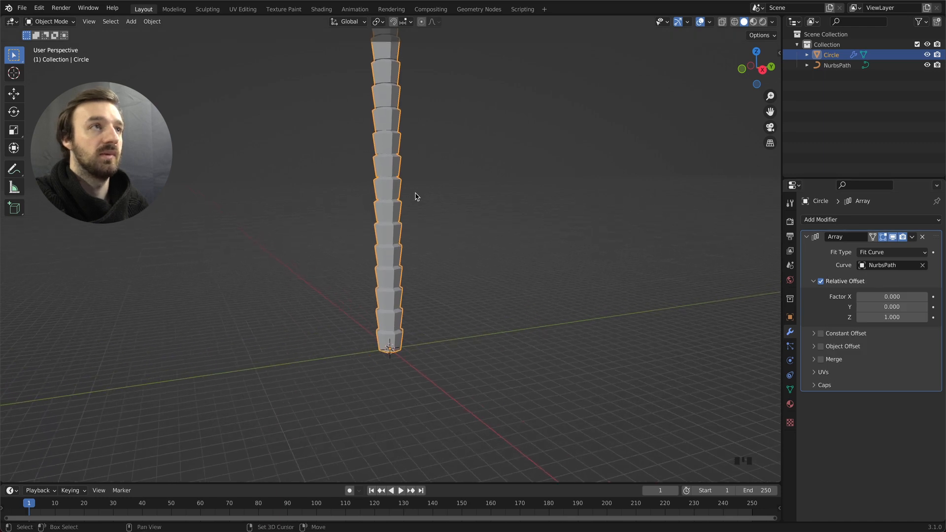
shift+scroll(417, 196, down, 3)
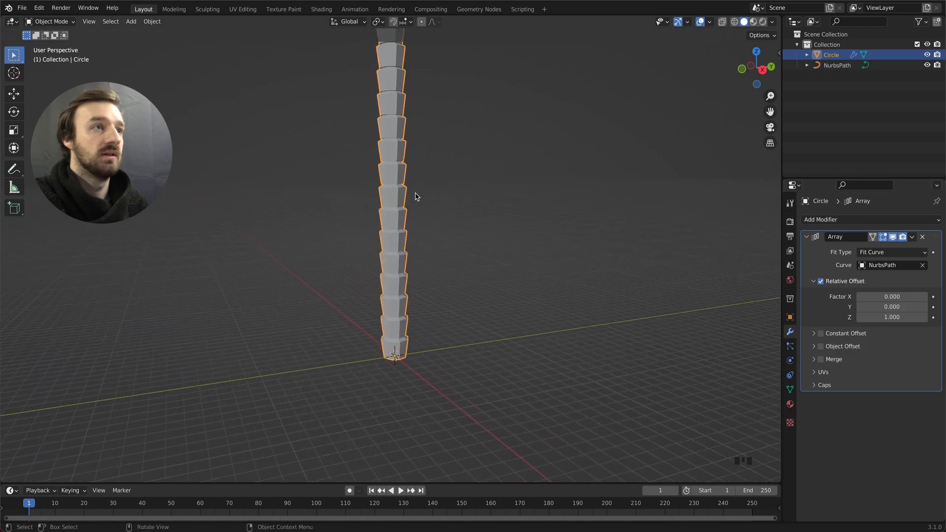
click(807, 237)
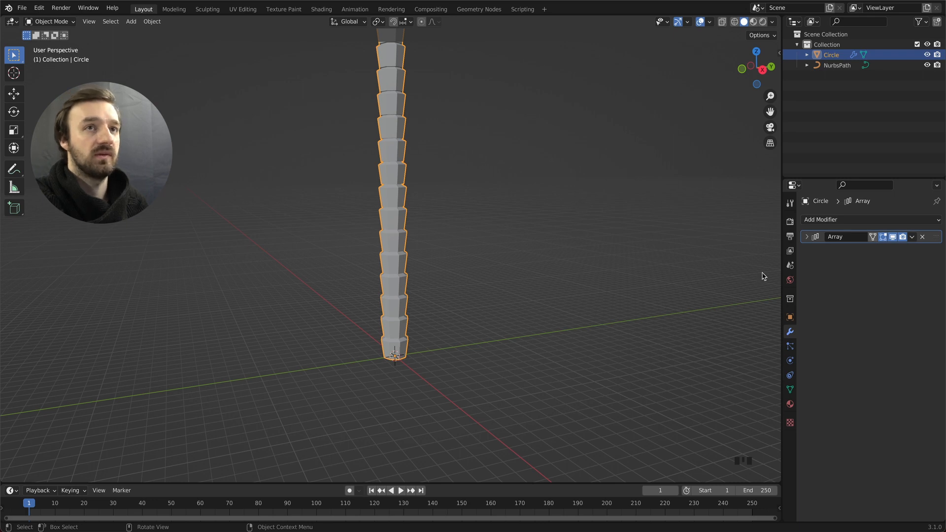
Step: In Edit Mode on the path, move its fourth and third control points from the base sideways to bend the curve
click(835, 67)
key(Tab)
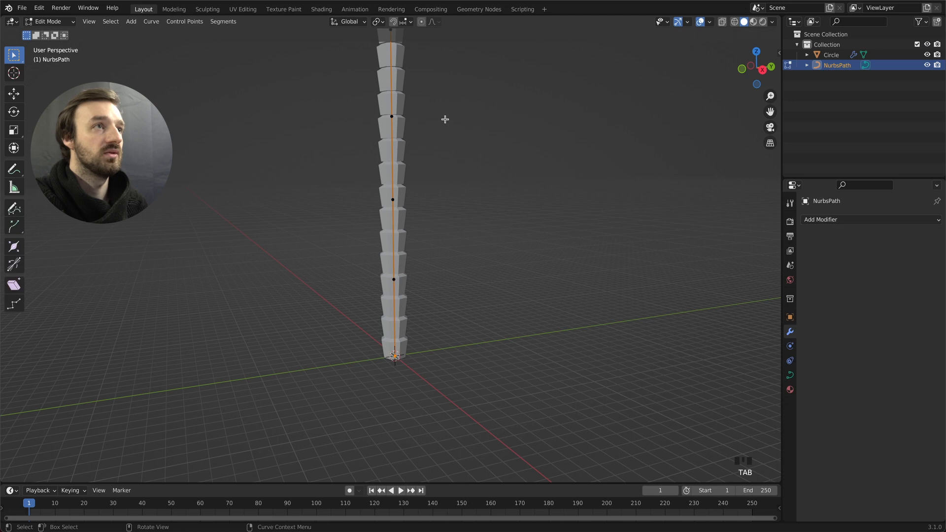
key(g)
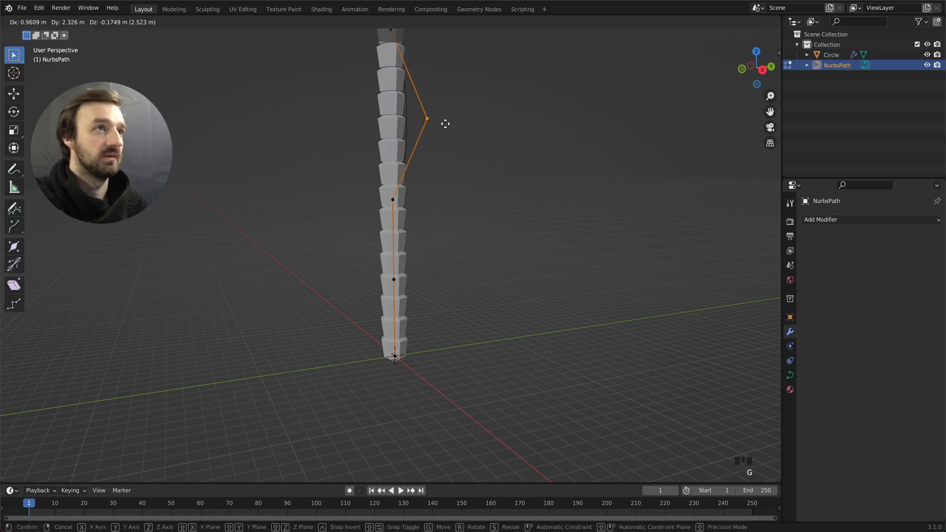
click(462, 124)
key(g)
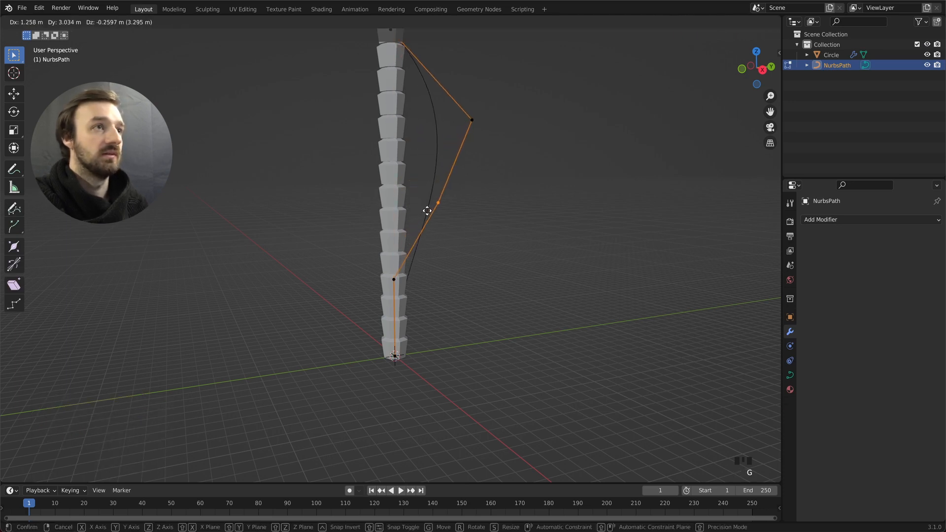
click(429, 211)
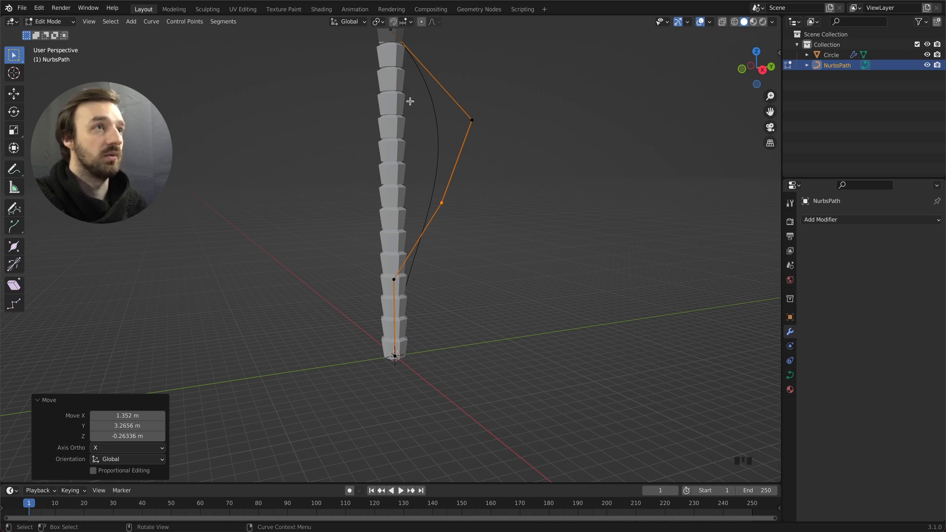
Step: Return to Object Mode and add a Curve modifier to the trunk, using NurbsPath as the curve object
key(Tab)
click(398, 124)
click(832, 220)
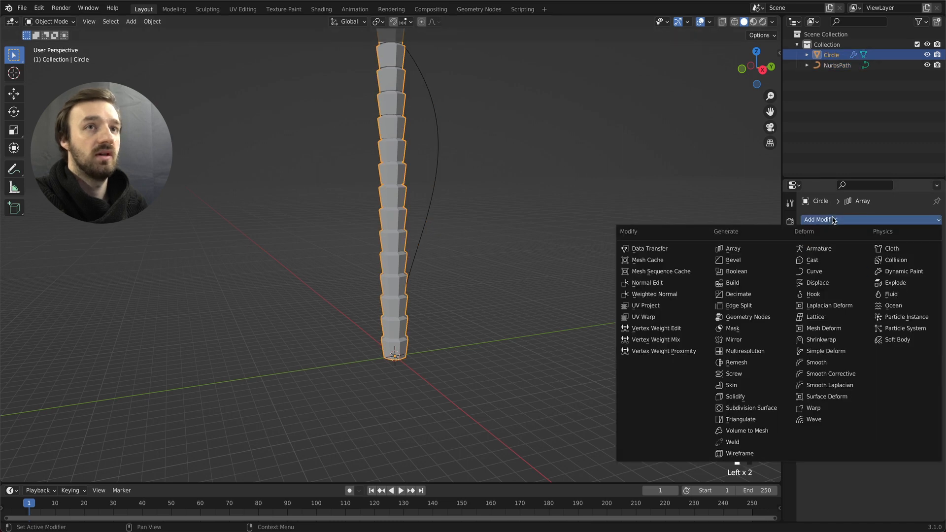
click(823, 271)
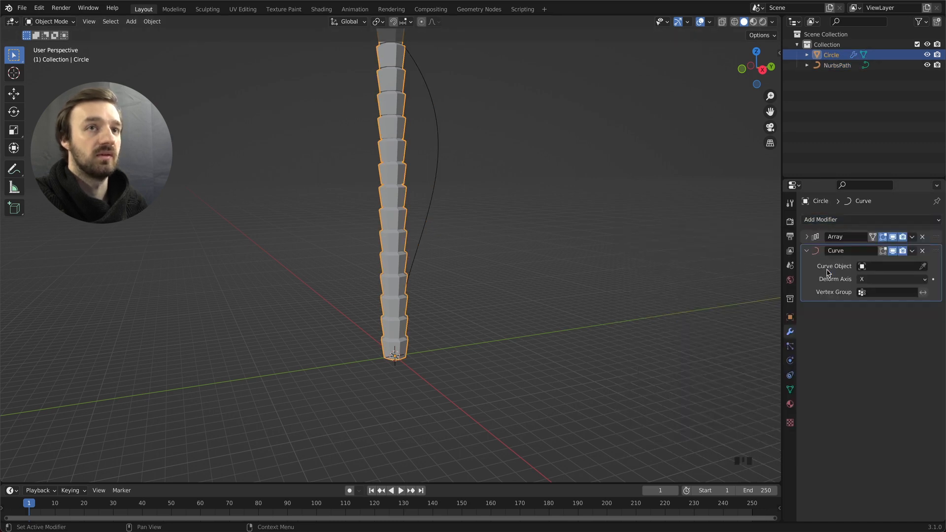
click(890, 267)
click(863, 278)
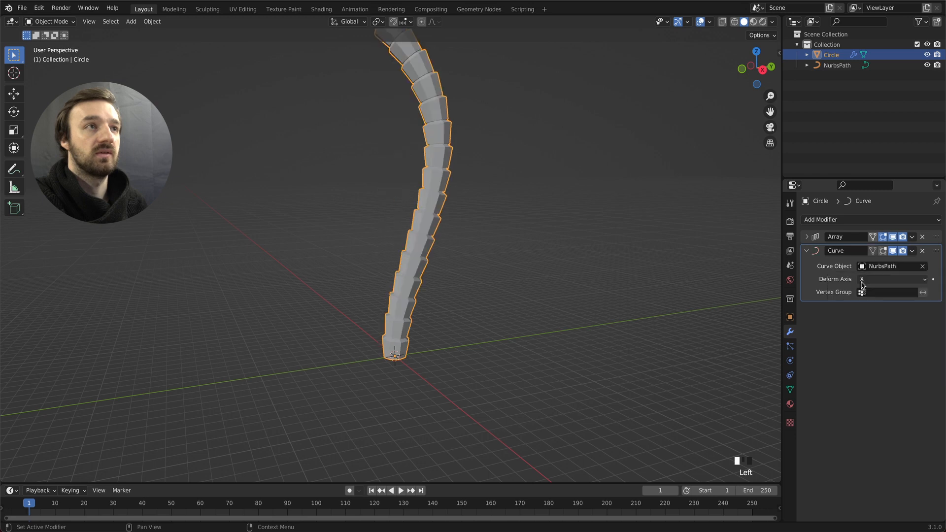
super+scroll(408, 142, down, 3)
super+scroll(407, 142, up, 2)
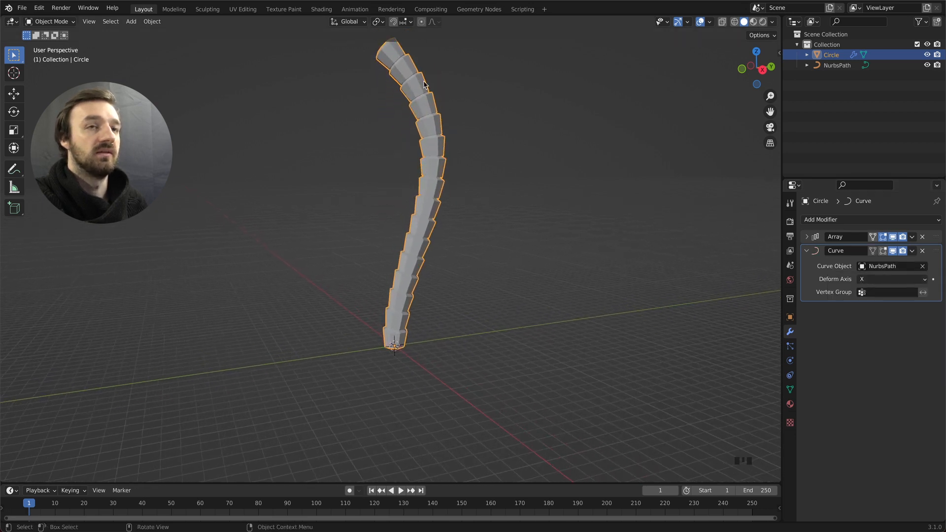
Step: Switch to wireframe shading and, in the path's Edit Mode, move its top control point sideways by about 4.6 m
key(Tab)
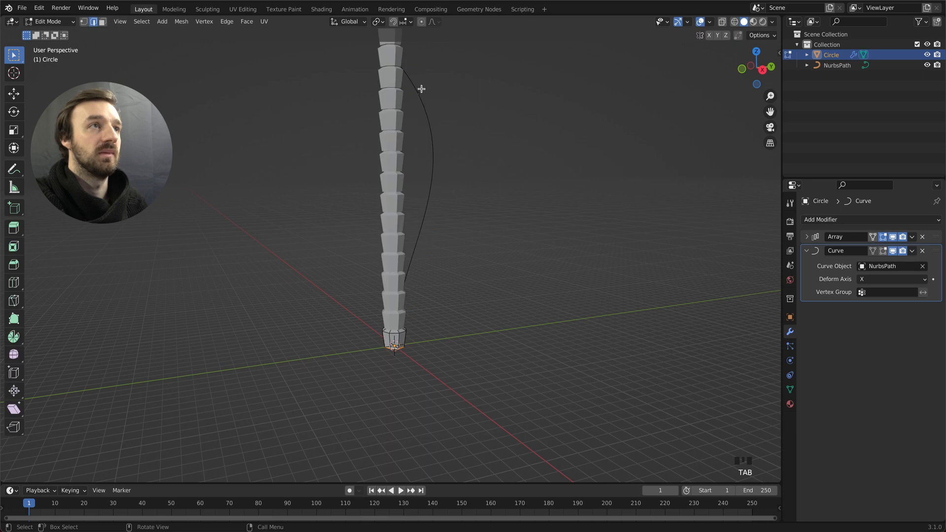
click(867, 66)
key(Tab)
key(z)
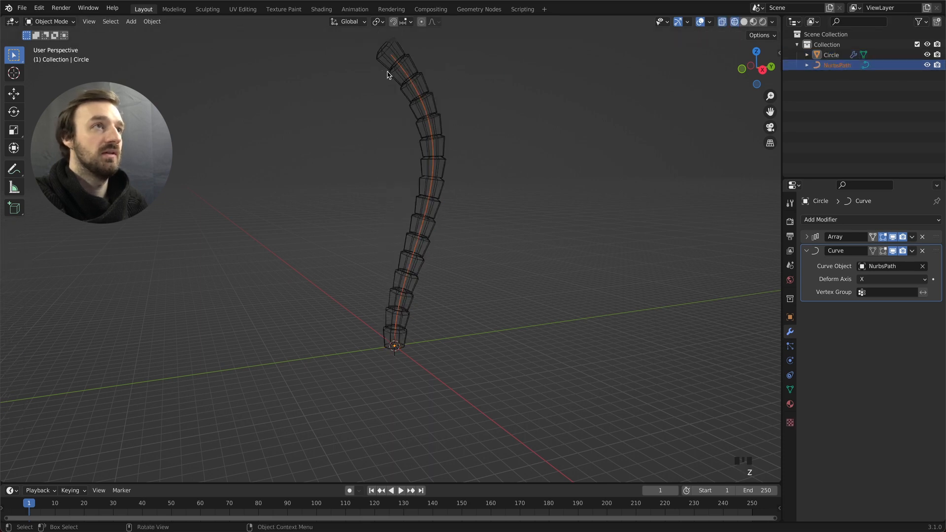
click(400, 65)
key(Tab)
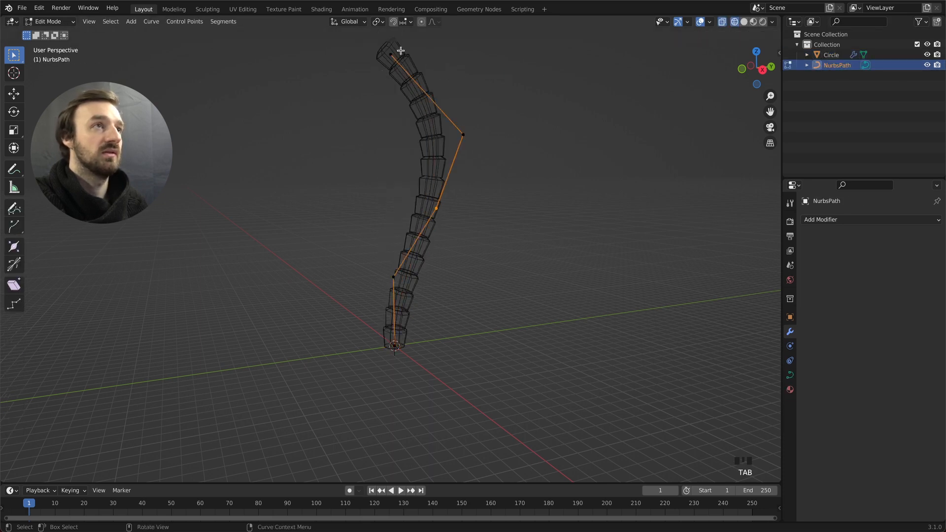
drag(403, 48, 376, 62)
key(g)
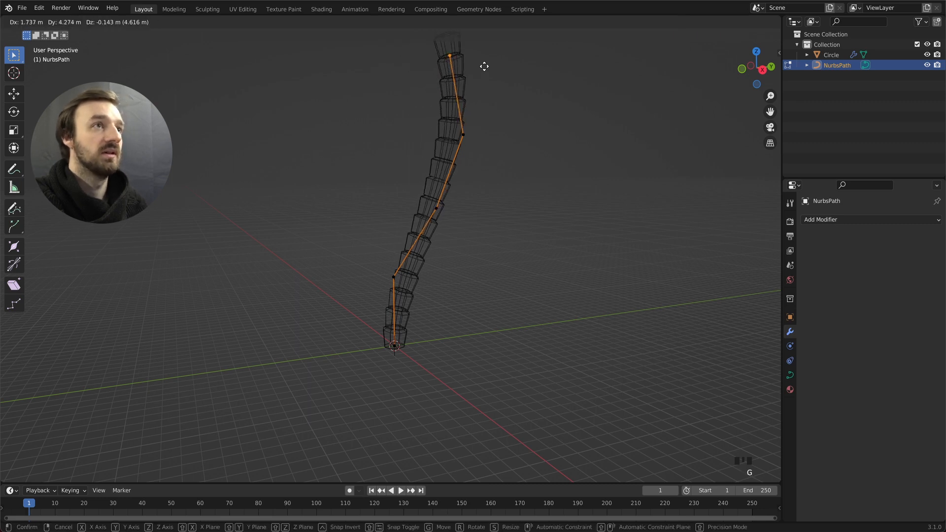
click(483, 66)
Step: Move the path's fourth and third control points from the base farther outward to shape the trunk's bend
click(458, 140)
key(g)
click(475, 148)
click(435, 207)
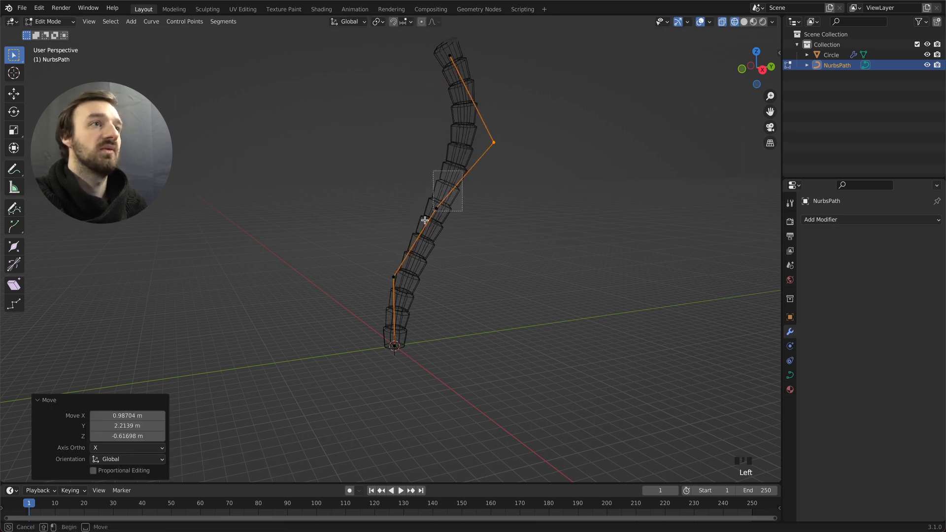
key(g)
click(458, 216)
click(492, 143)
key(g)
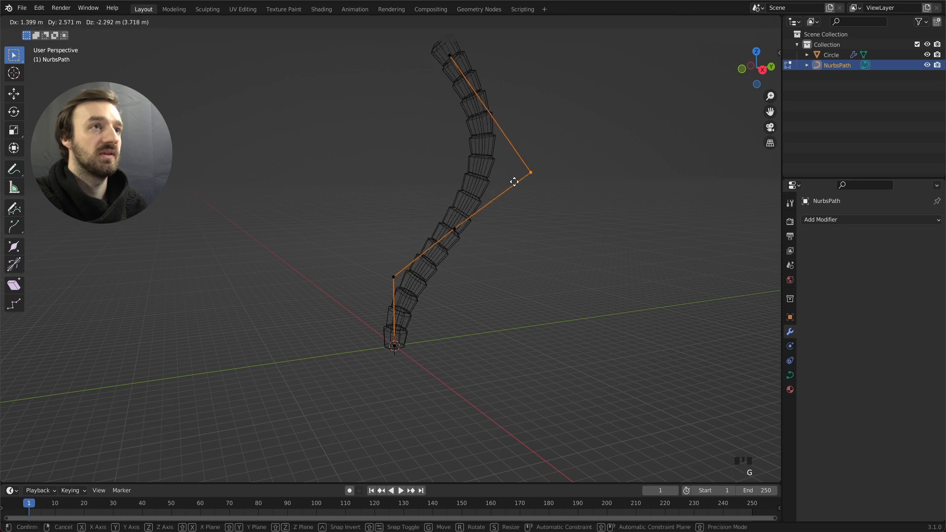
click(535, 177)
Step: Move the path's top control point about 2.96 m in X, 6.70 m in Y and -1.70 m in Z
click(444, 58)
key(g)
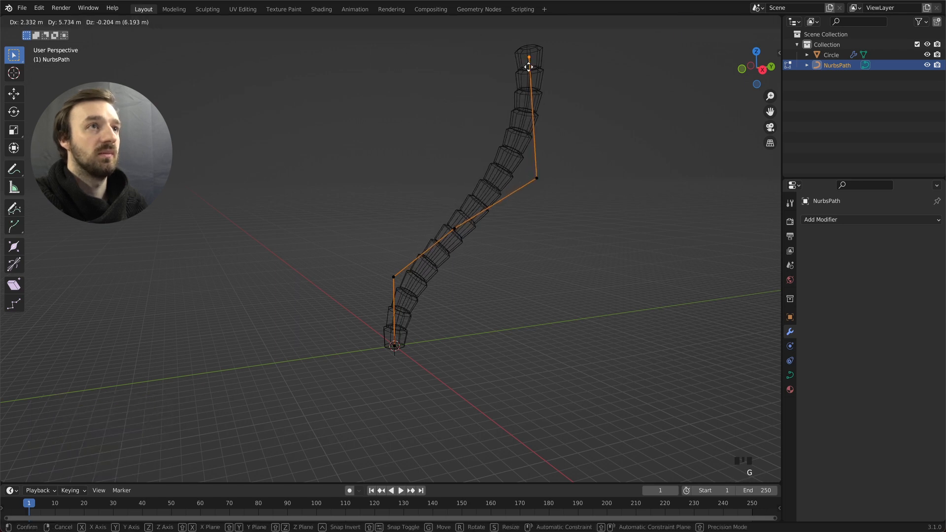
click(535, 81)
Step: Extrude the path's top control point upward to lengthen the trunk, then return to Object Mode
middle_drag(511, 80, 527, 80)
key(e)
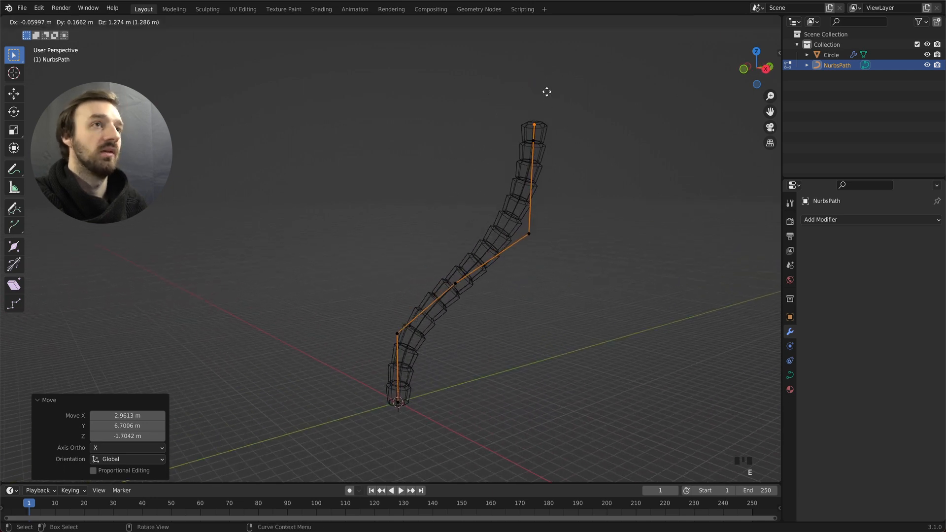
click(546, 54)
middle_drag(469, 120, 454, 121)
key(Tab)
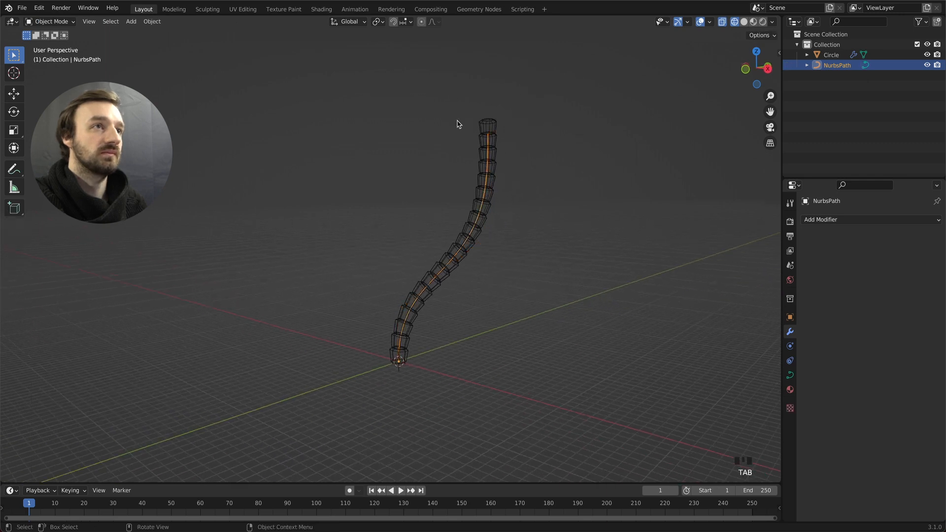
Step: Apply the trunk's Array modifier and its Curve modifier
click(494, 129)
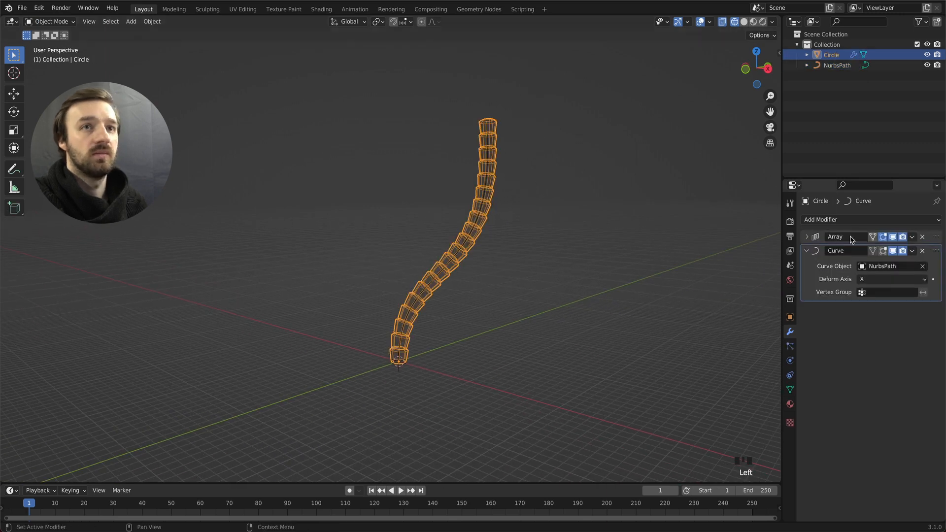
click(806, 254)
click(912, 237)
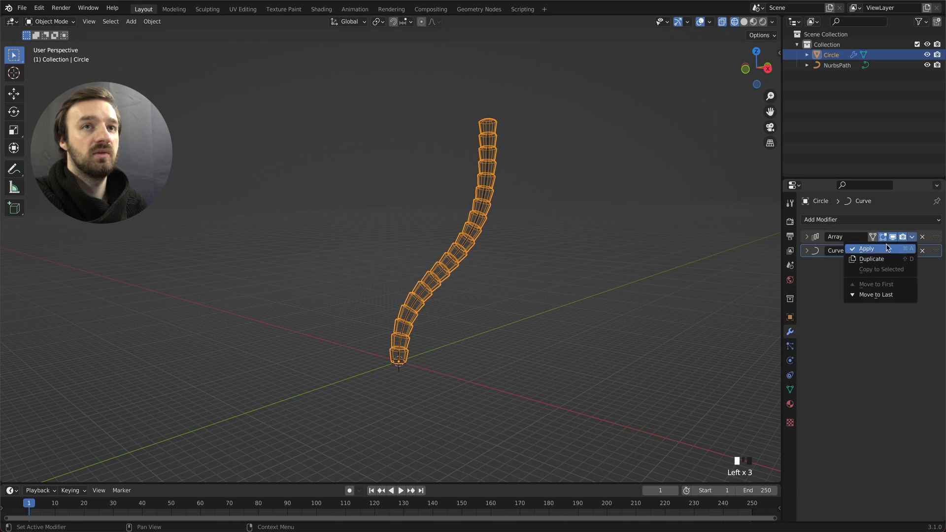
click(885, 247)
click(912, 237)
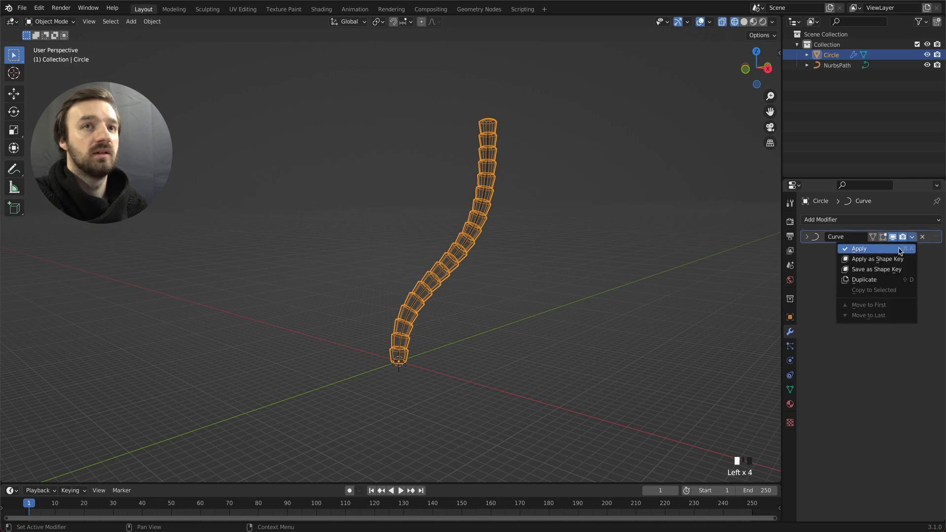
click(885, 249)
Step: Delete the NurbsPath object and return to solid shading in Object Mode
key(Tab)
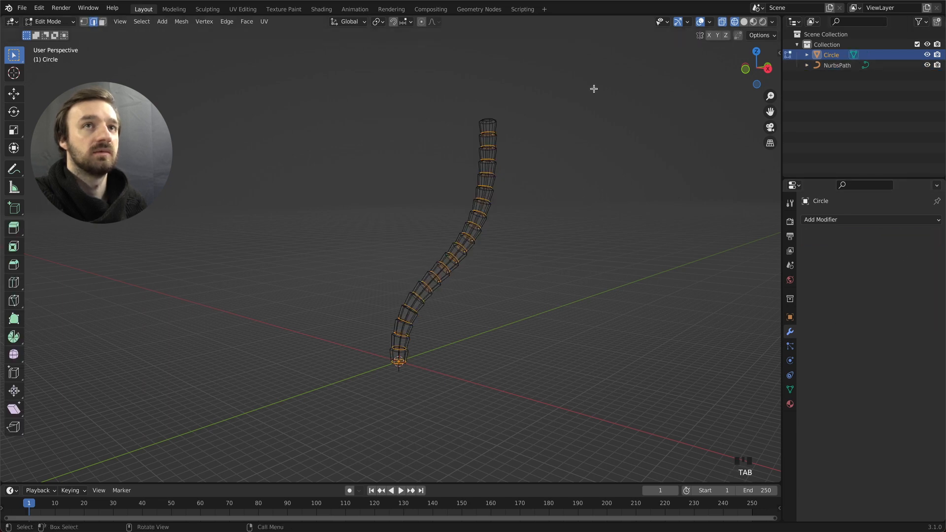
middle_drag(593, 89, 747, 84)
click(825, 67)
key(x)
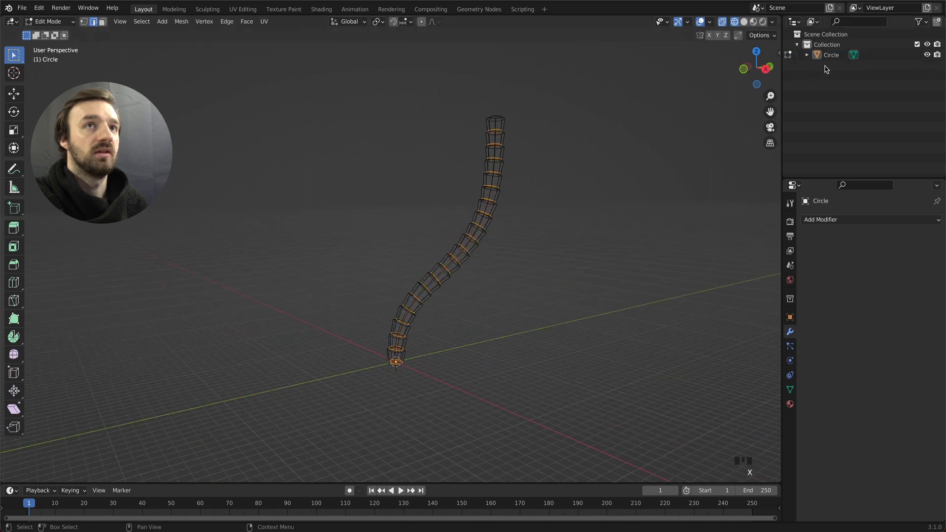
key(Tab)
key(z)
click(570, 123)
middle_drag(570, 123, 568, 124)
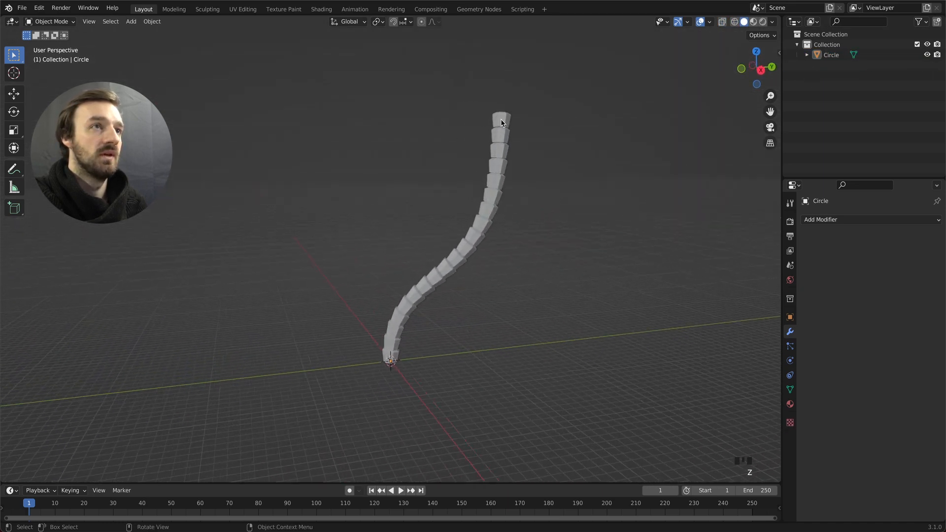
Step: Select the trunk's top face in Edit Mode and enable proportional editing with Sharp falloff
middle_drag(500, 119, 522, 137)
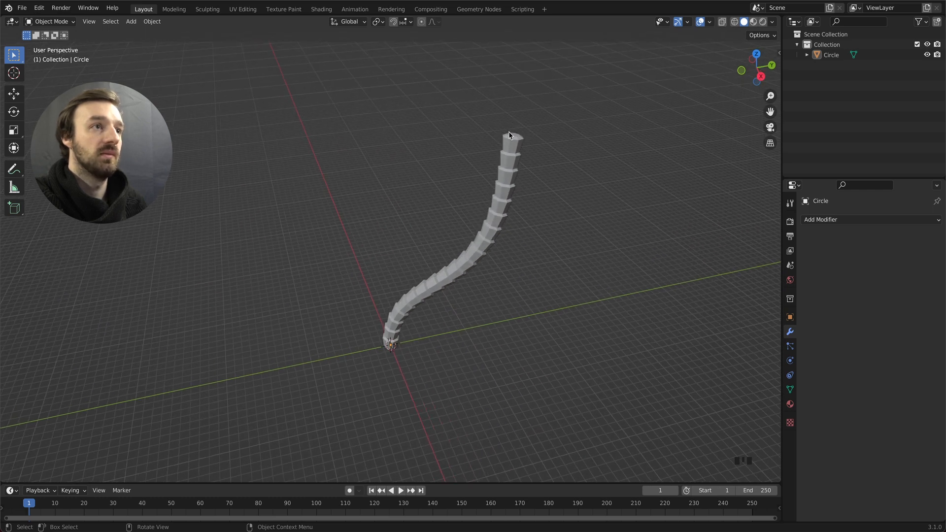
key(Tab)
click(520, 134)
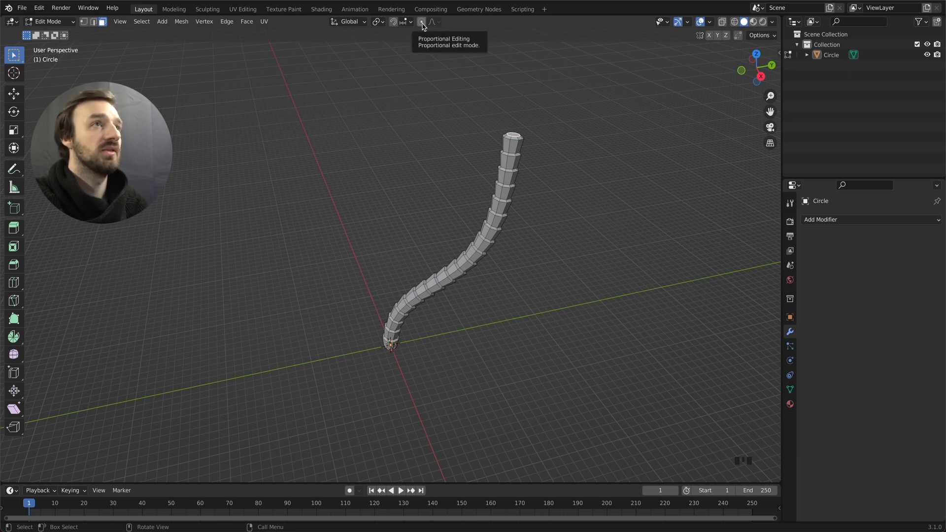
key(o)
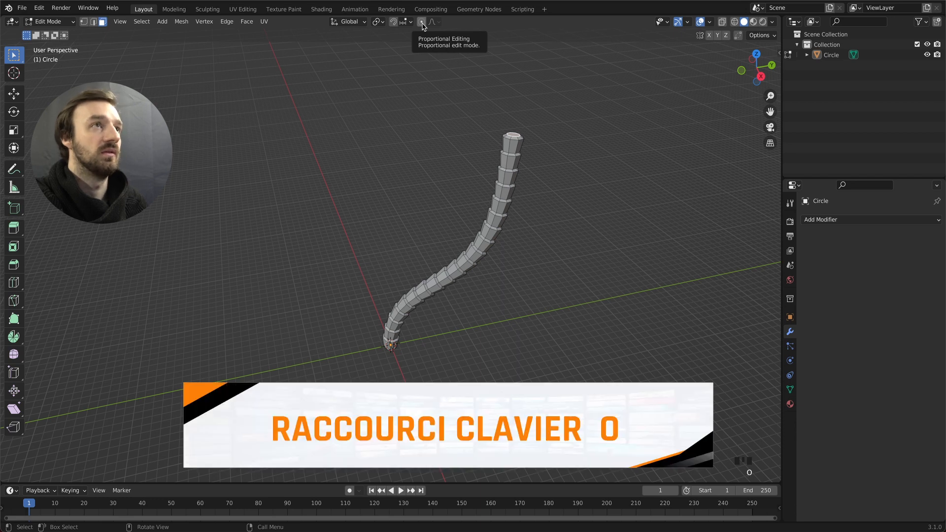
click(439, 21)
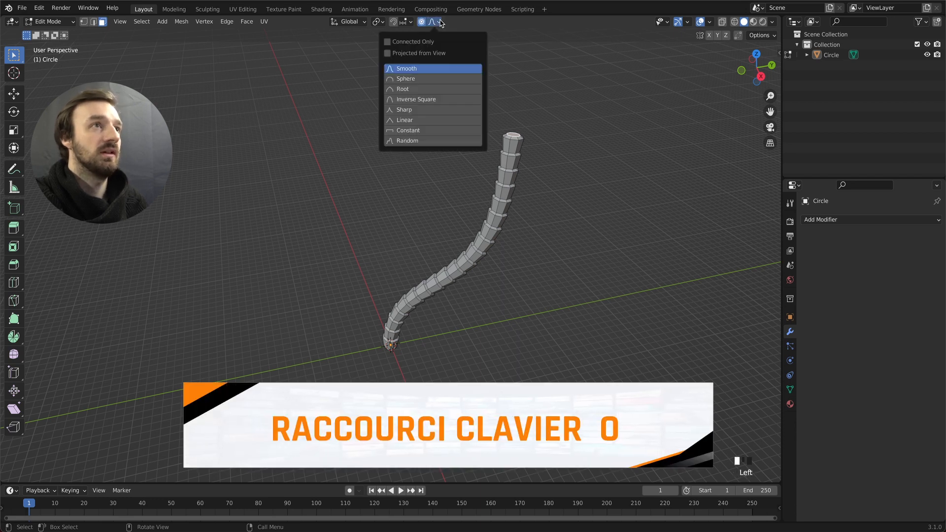
click(425, 110)
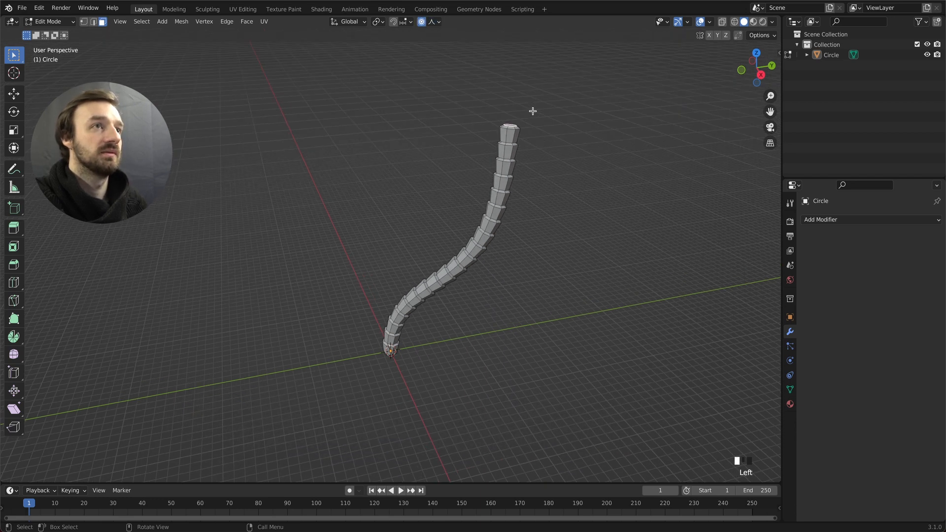
Step: Scale the trunk's top face to about 0.37 with a proportional size of about 10.37 to taper the tip
key(s)
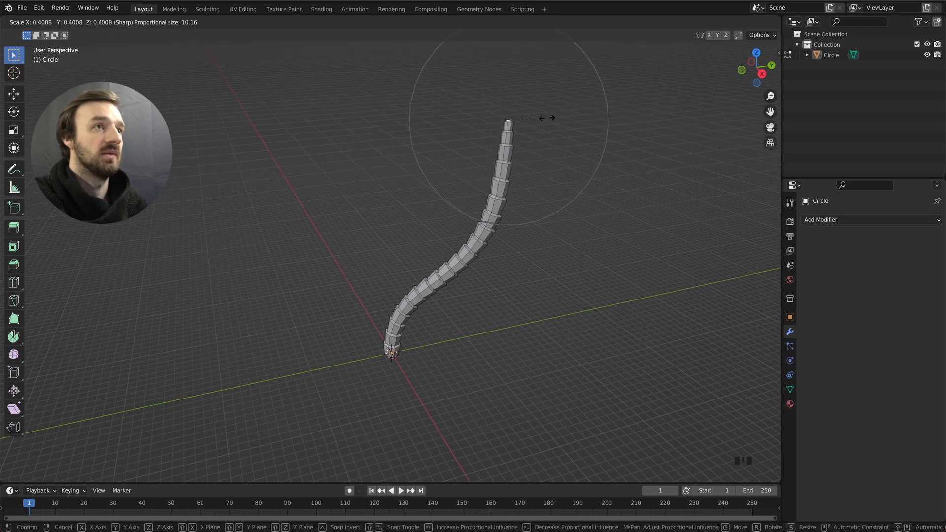
scroll(544, 118, down, 2)
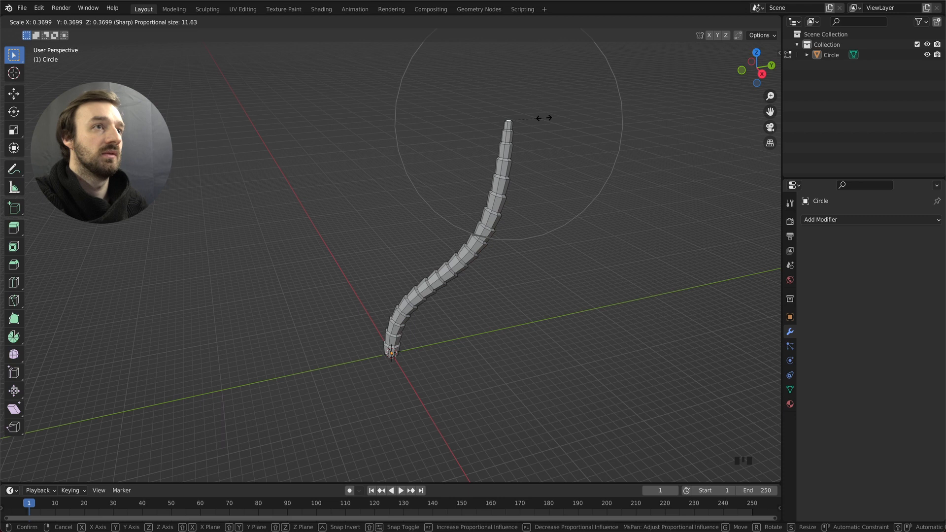
scroll(544, 117, up, 1)
click(543, 119)
scroll(541, 118, left, 5)
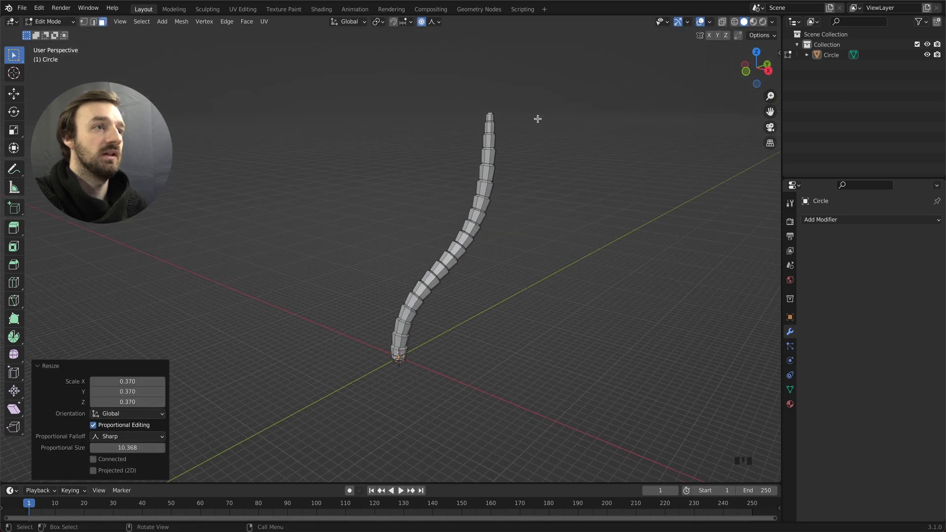
Step: Select the face that closes the trunk's base from underneath
scroll(422, 221, down, 5)
scroll(435, 324, down, 10)
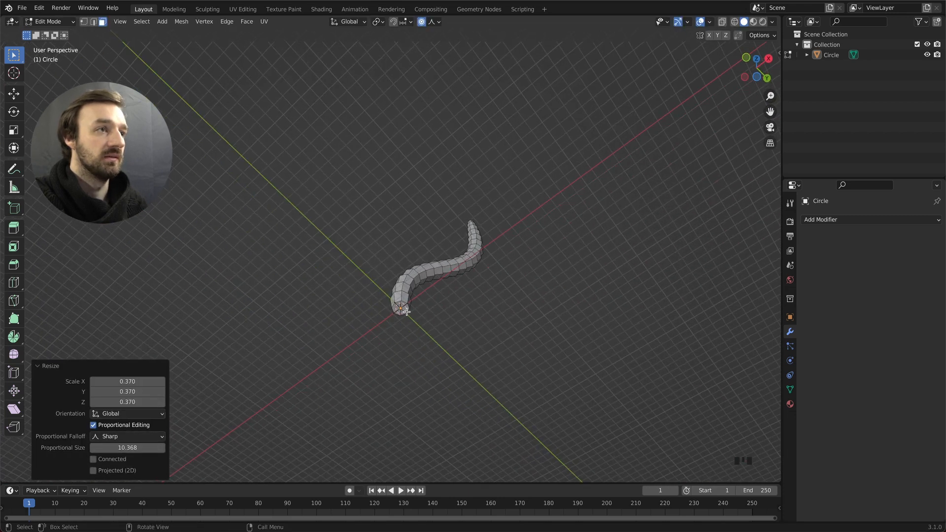
scroll(407, 311, down, 1)
shift+click(403, 309)
scroll(419, 305, up, 10)
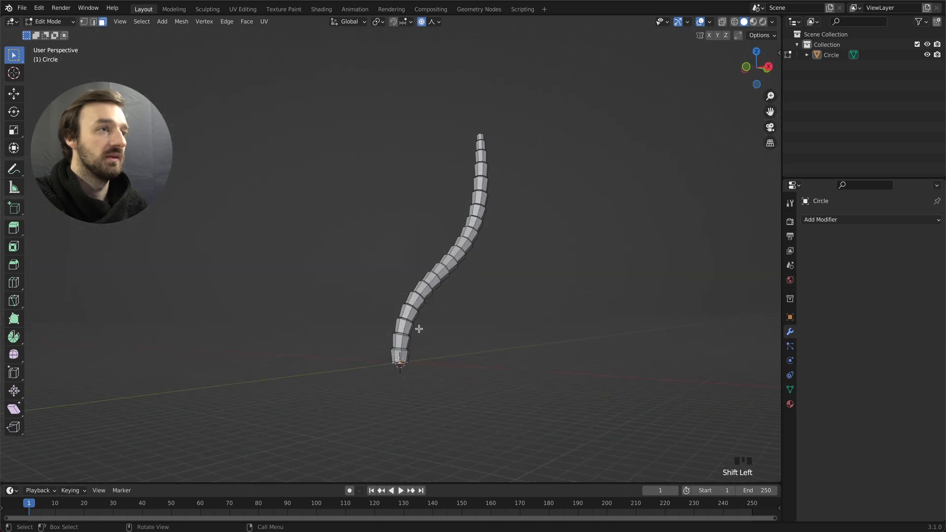
scroll(419, 329, up, 3)
Step: Try scaling the base face to about 0.90 with a proportional size of about 18.3, and undo it
key(s)
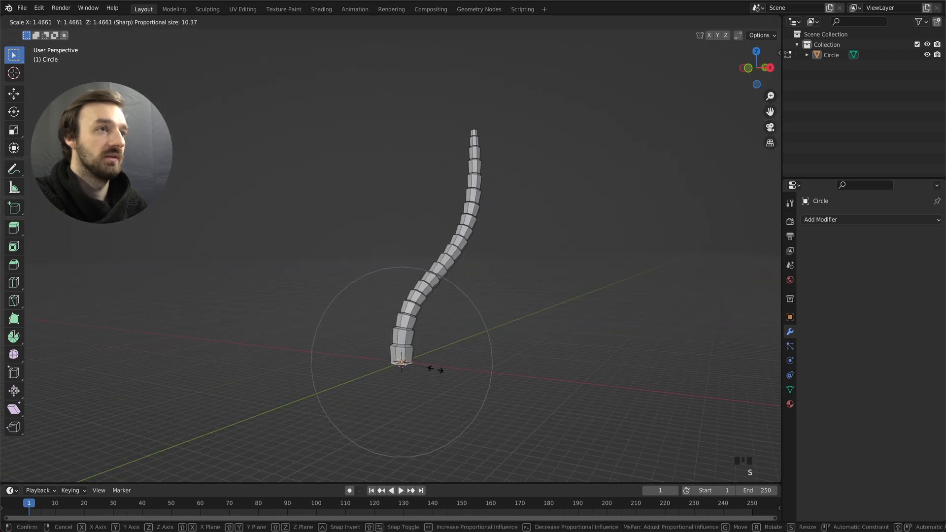
scroll(434, 369, down, 4)
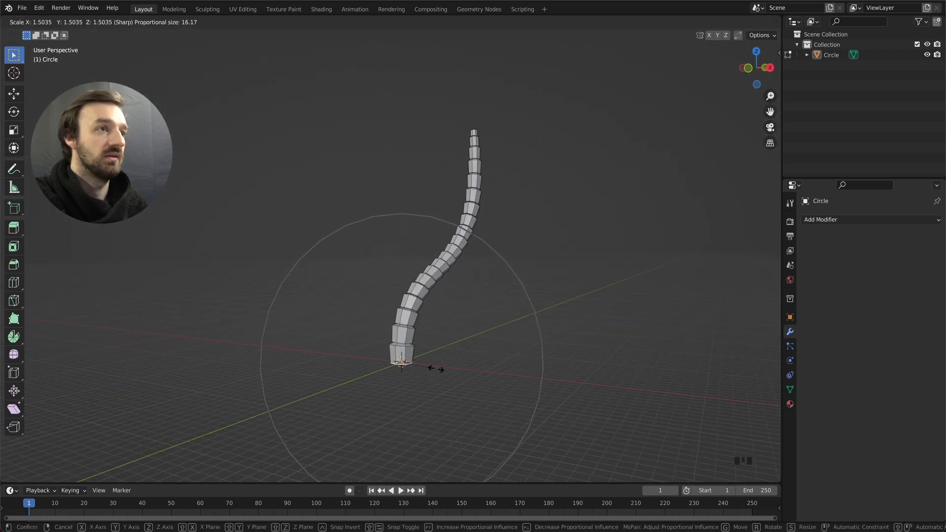
scroll(431, 367, down, 2)
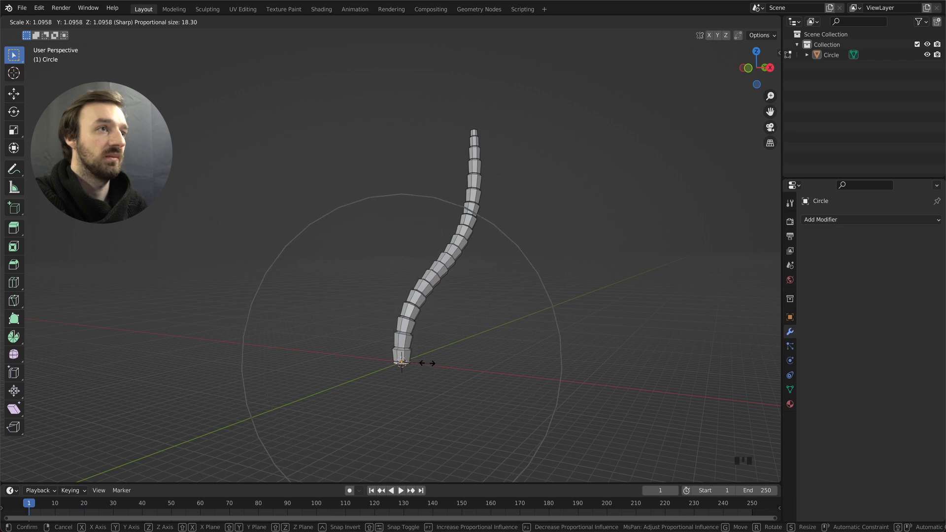
click(423, 361)
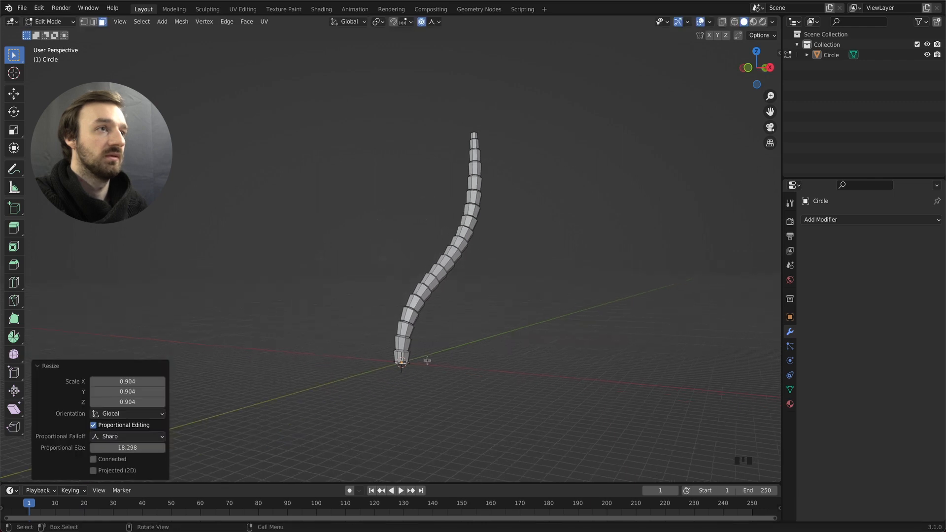
scroll(427, 361, right, 5)
key(z)
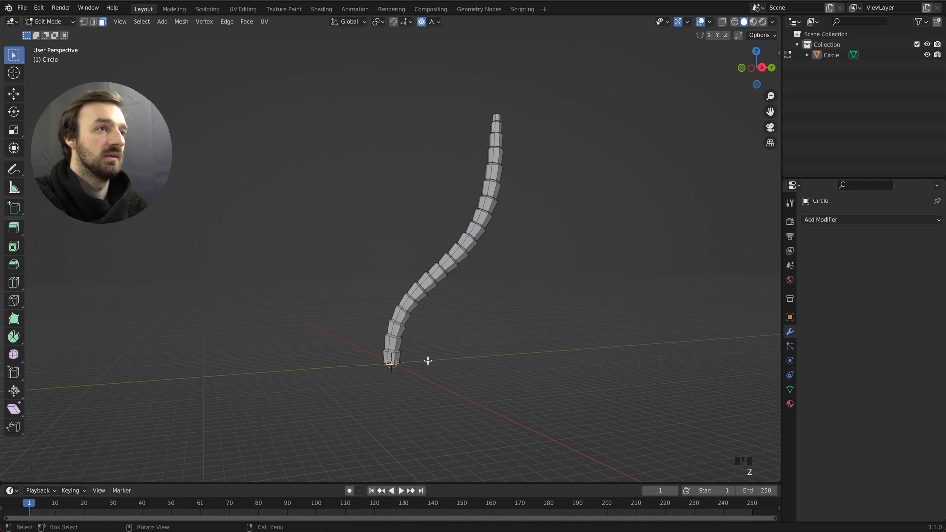
Step: Scale the trunk's base face to about 1.42 with a proportional size of about 5.17 to flare the base
key(s)
scroll(427, 366, up, 10)
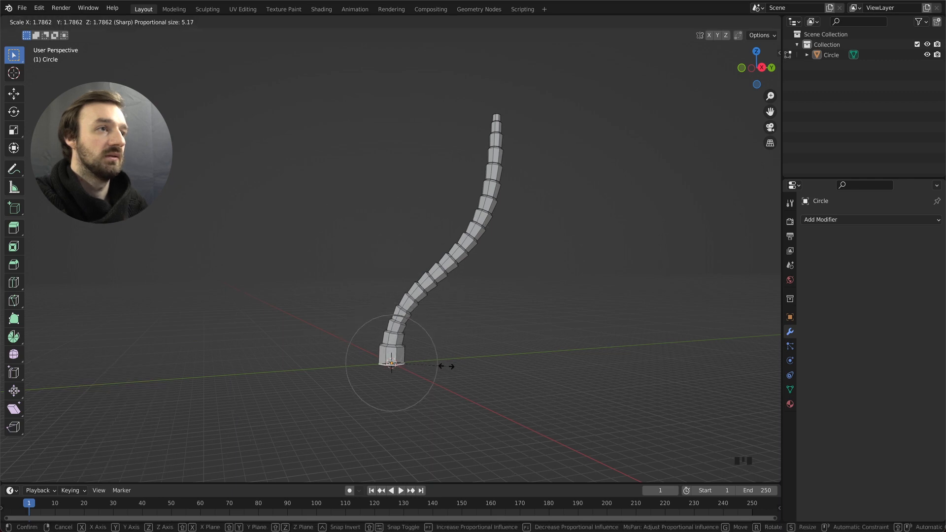
click(433, 366)
middle_drag(433, 365, 433, 363)
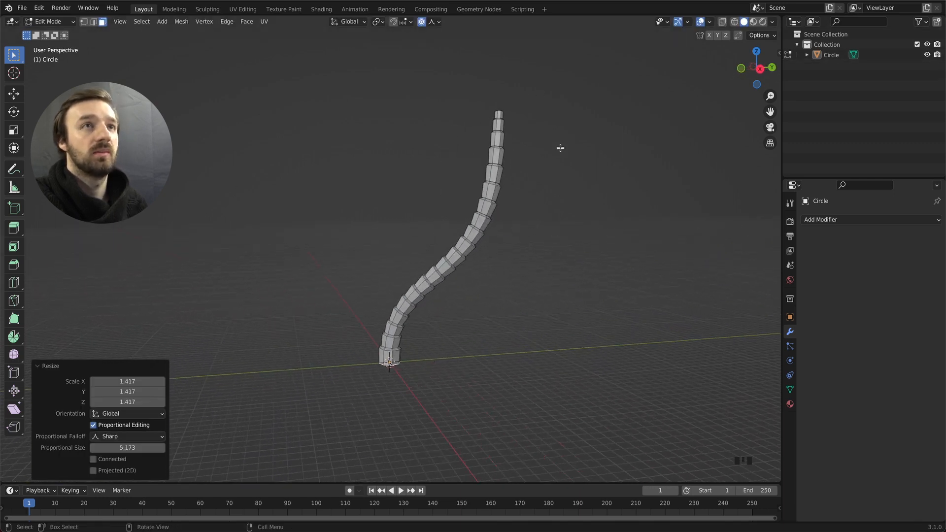
Step: Hide the Circle trunk, and check in the add-on preferences that Object: Carver is enabled by searching for "car"
click(927, 55)
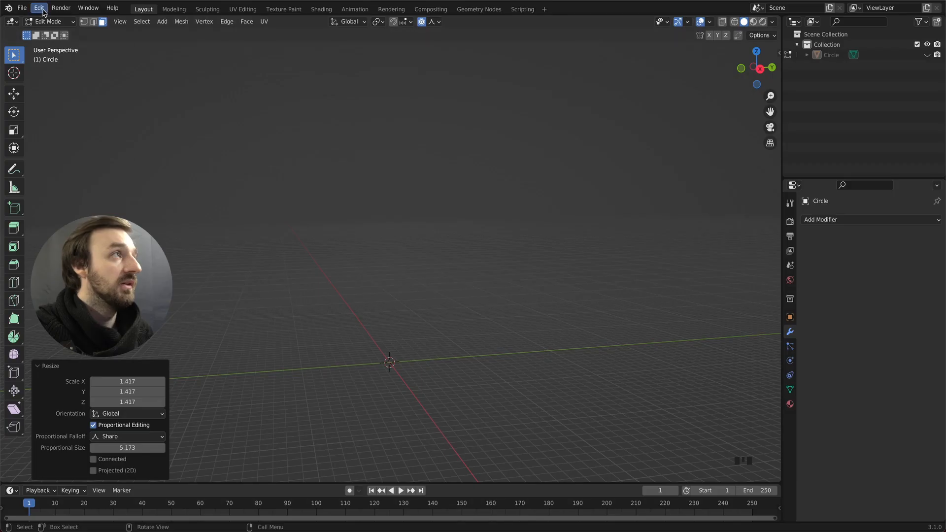
click(38, 7)
click(69, 157)
click(271, 44)
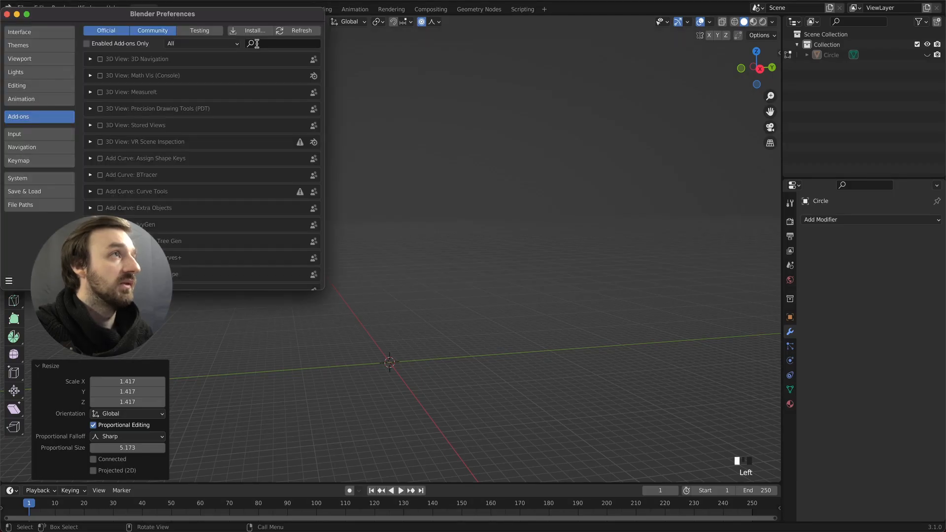
text(car)
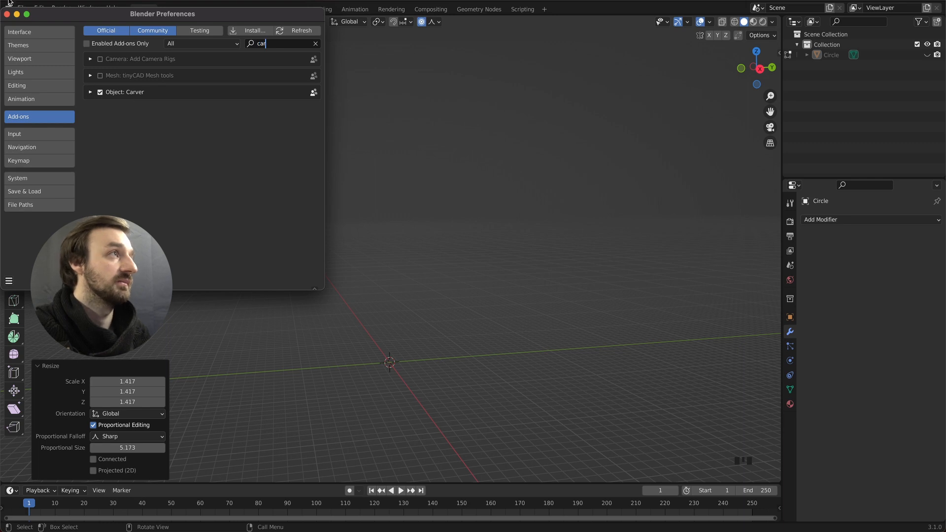
click(7, 14)
Step: In top view and Object Mode, add a 2 m plane at the world origin and rotate it 45°
middle_drag(395, 199, 390, 228)
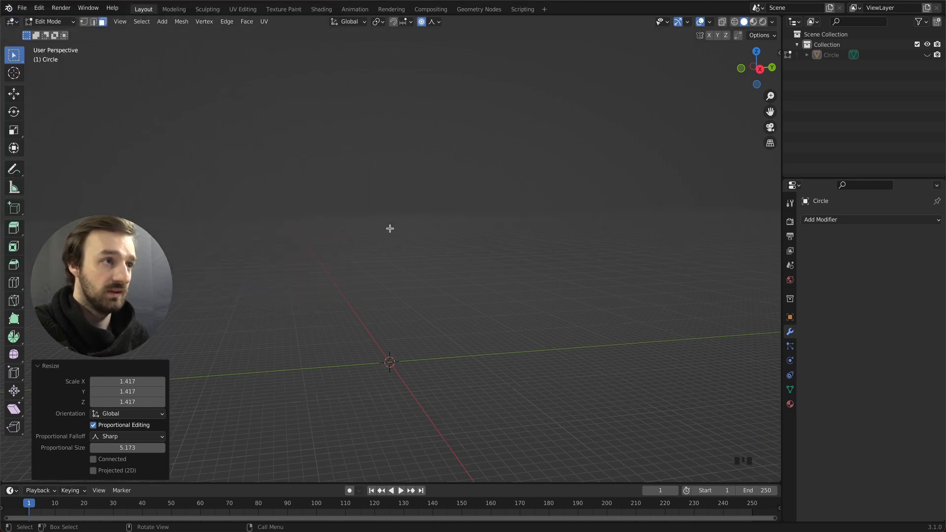
key(KP_7)
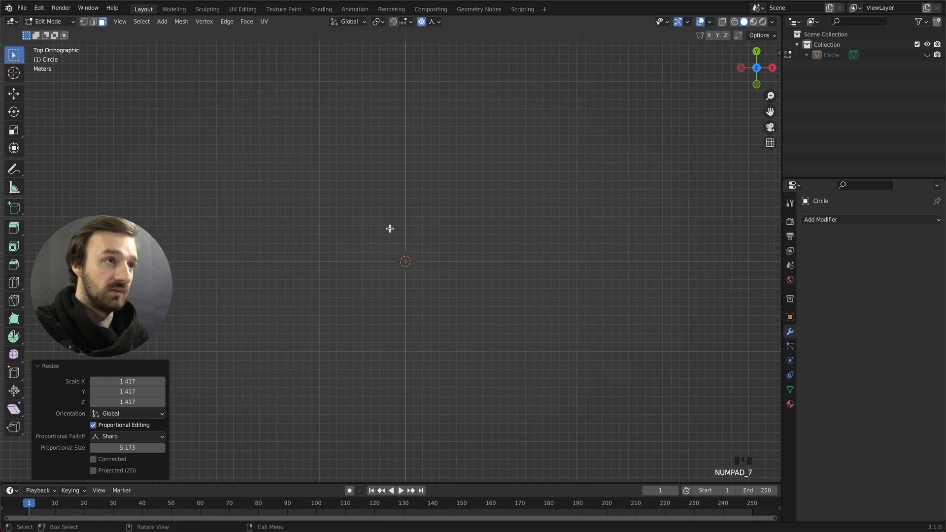
key(Tab)
key(shift+a)
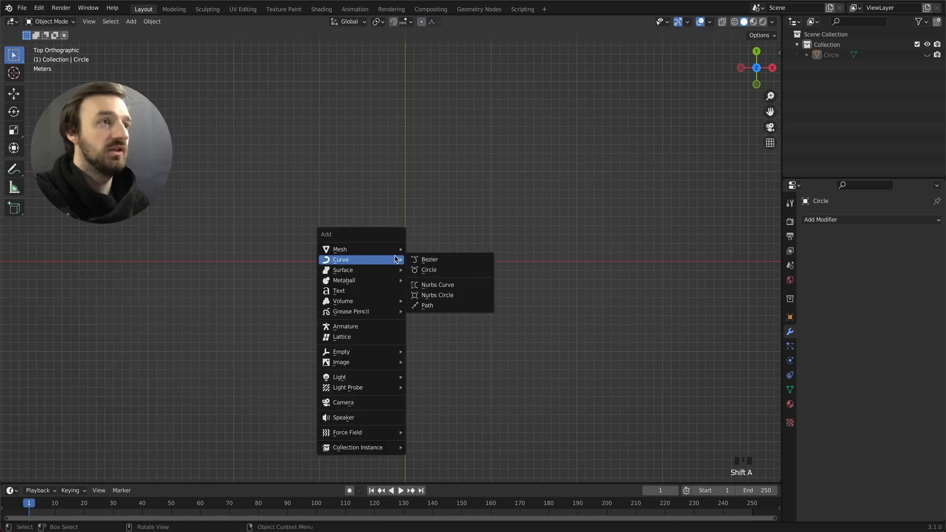
mouse_move(396, 250)
click(425, 250)
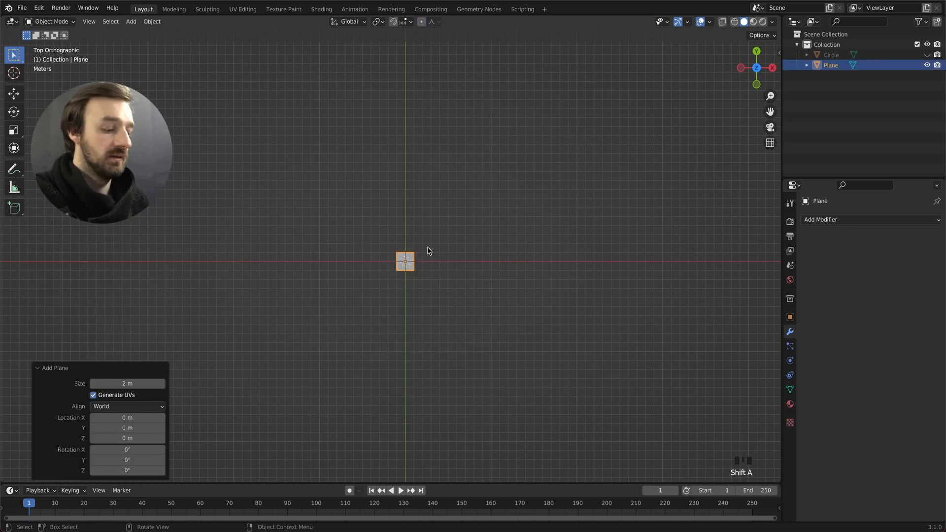
key(r)
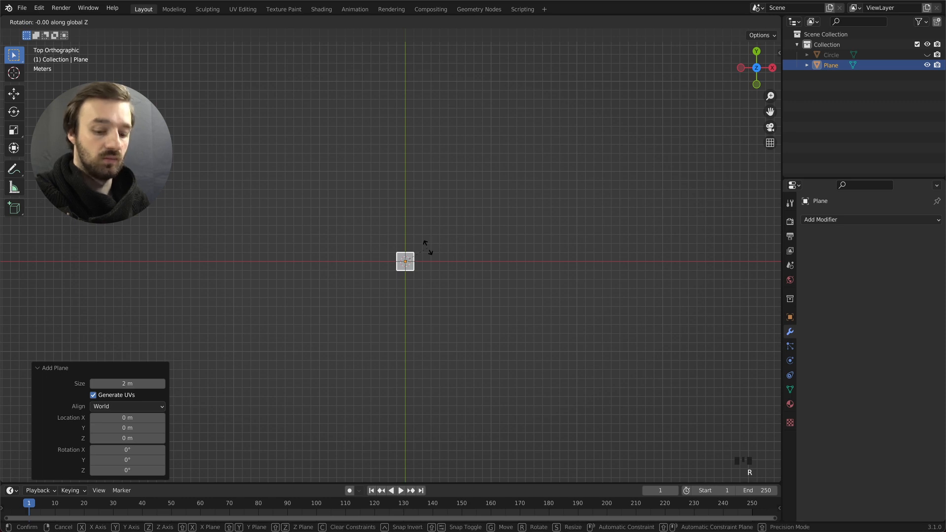
text(45)
key(Return)
Step: Turn off proportional editing and move the plane's lowest vertex about -9.76 m along Y to form a long leaf shape
key(Tab)
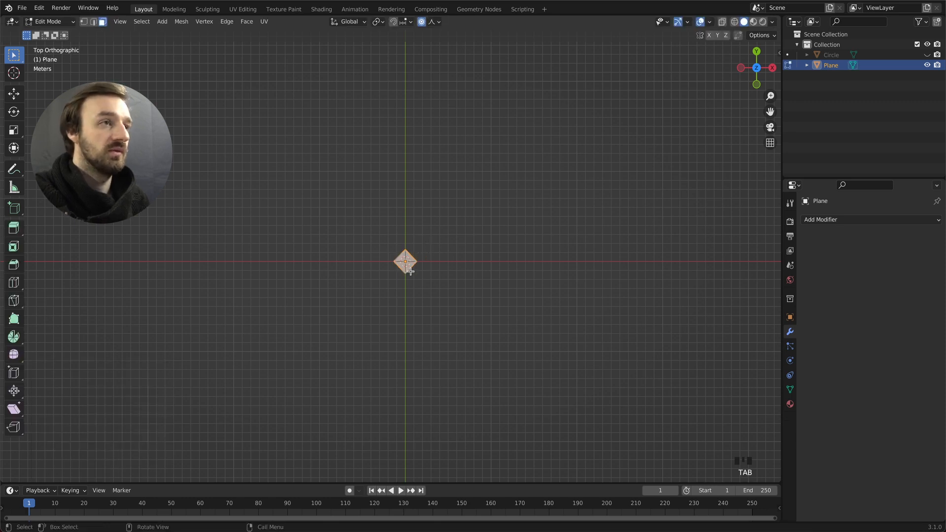
key(1)
click(397, 280)
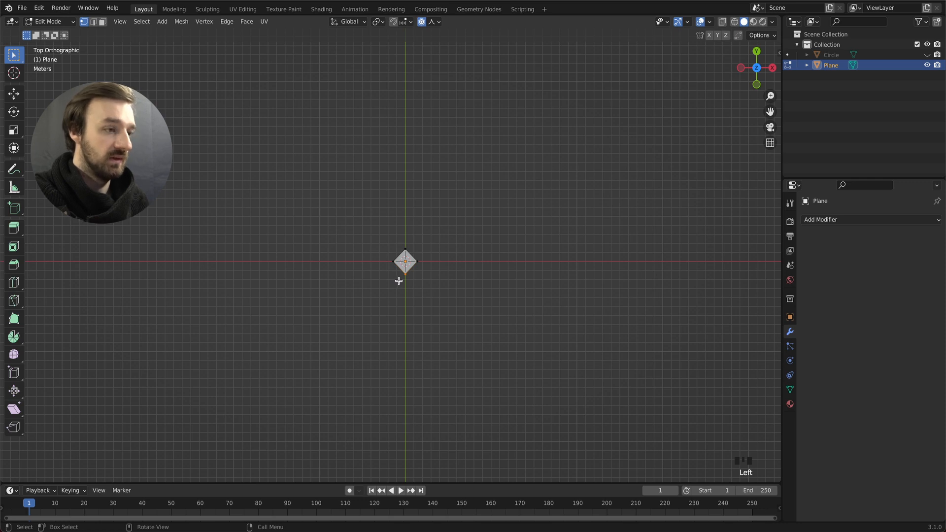
key(g)
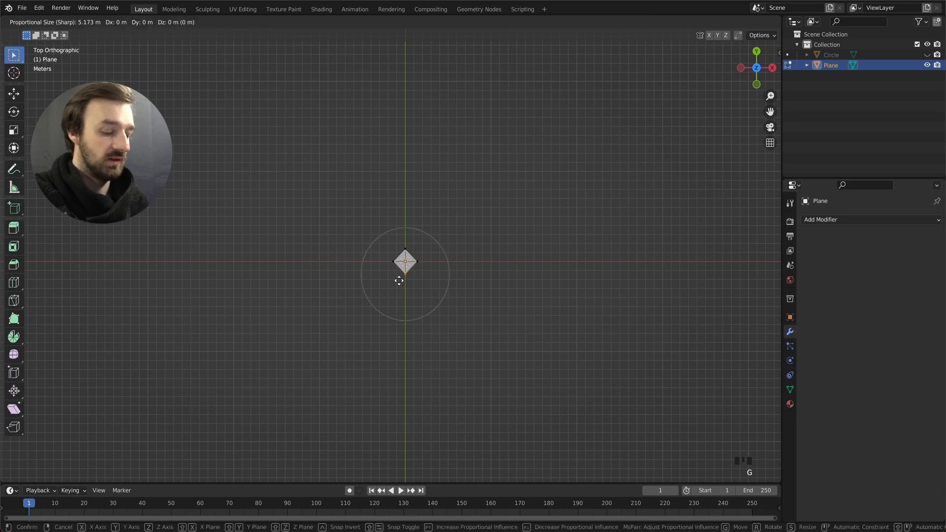
click(398, 280)
key(o)
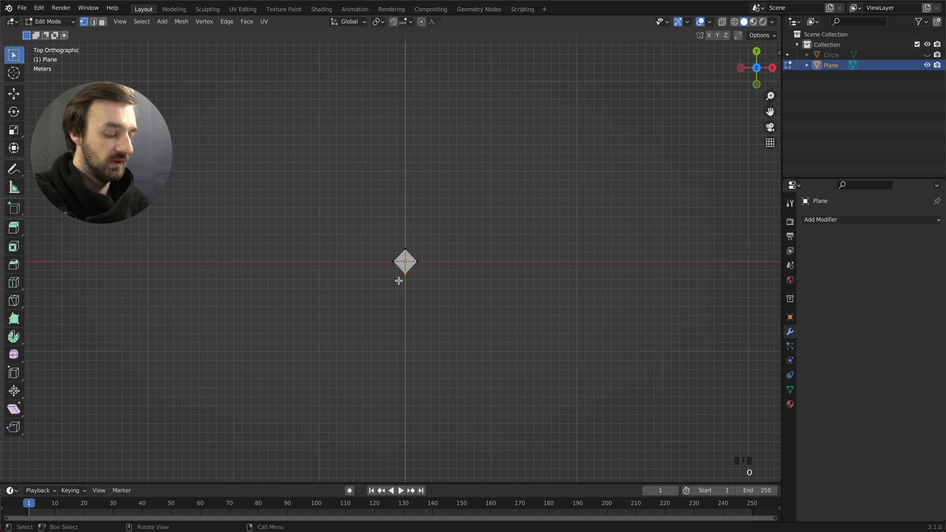
key(g)
key(y)
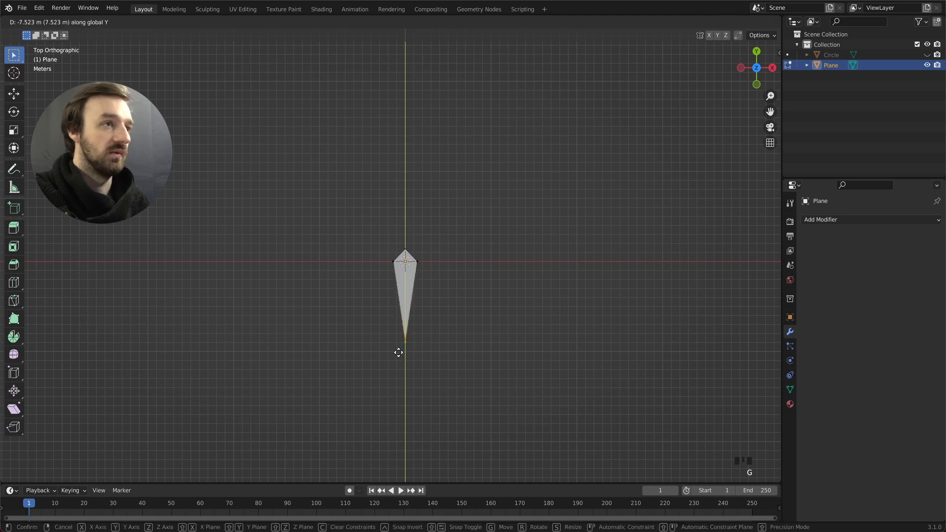
click(397, 368)
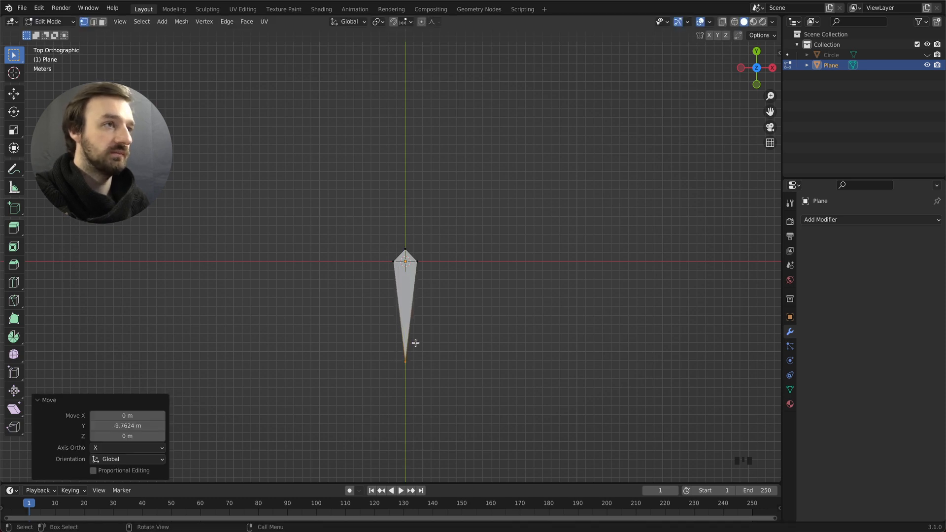
middle_drag(415, 343, 415, 343)
key(KP_7)
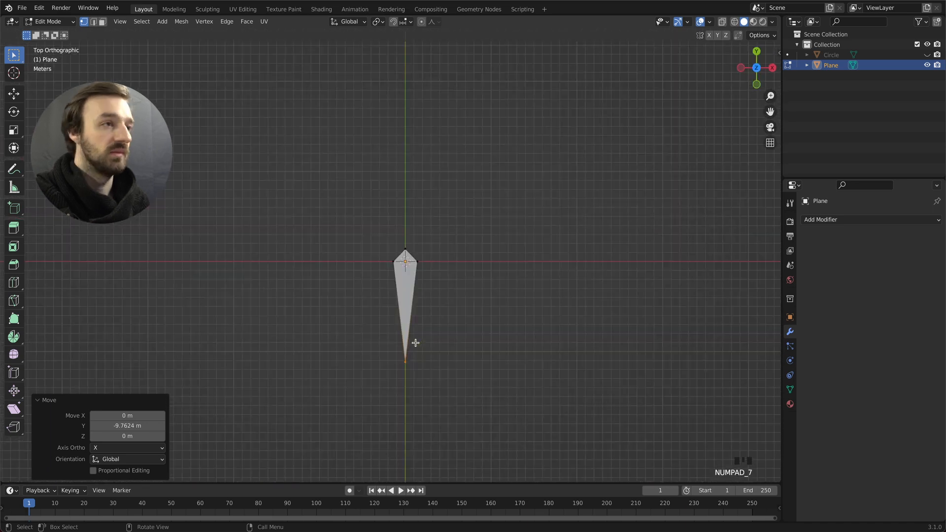
Step: Try Carver's Rectangle and Circle cuts on the leaf plane in Object Mode, and undo them
super+scroll(413, 310, up, 4)
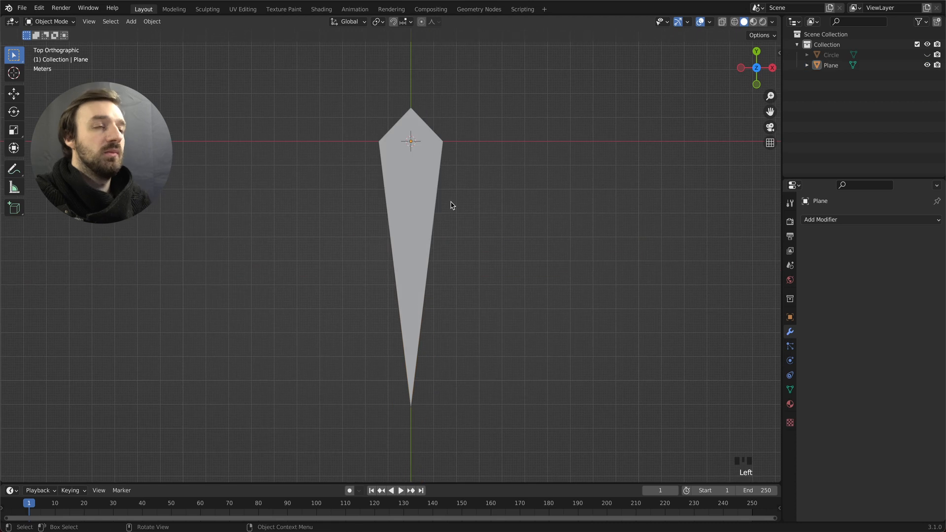
click(412, 197)
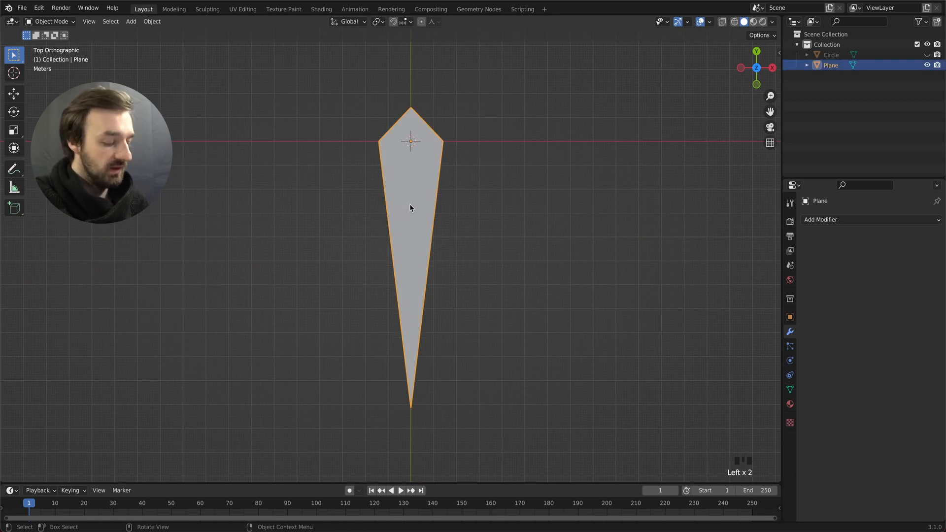
key(ctrl)
key(ctrl+shift+x)
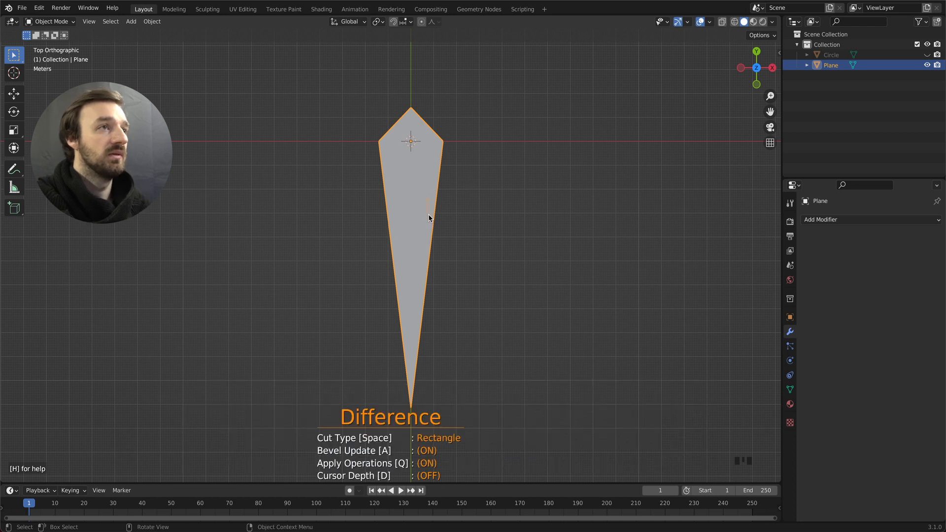
drag(428, 215, 453, 216)
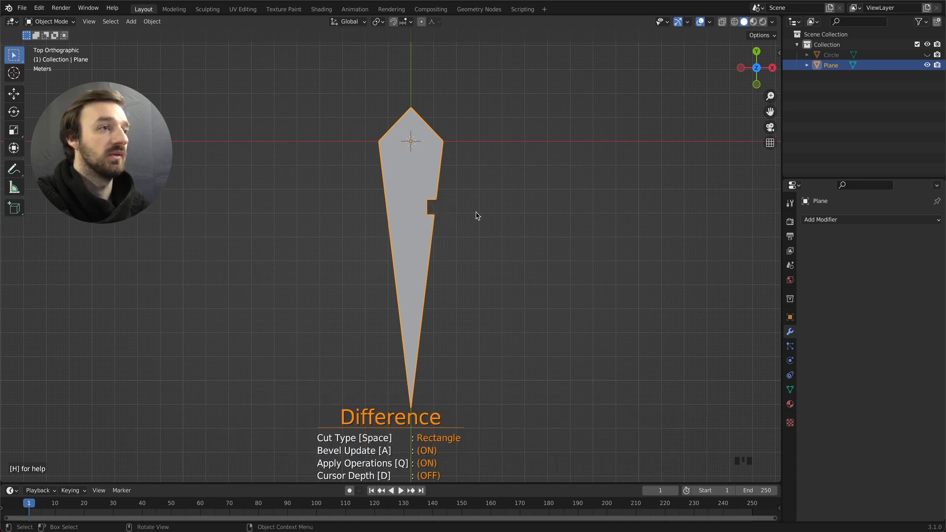
key(space)
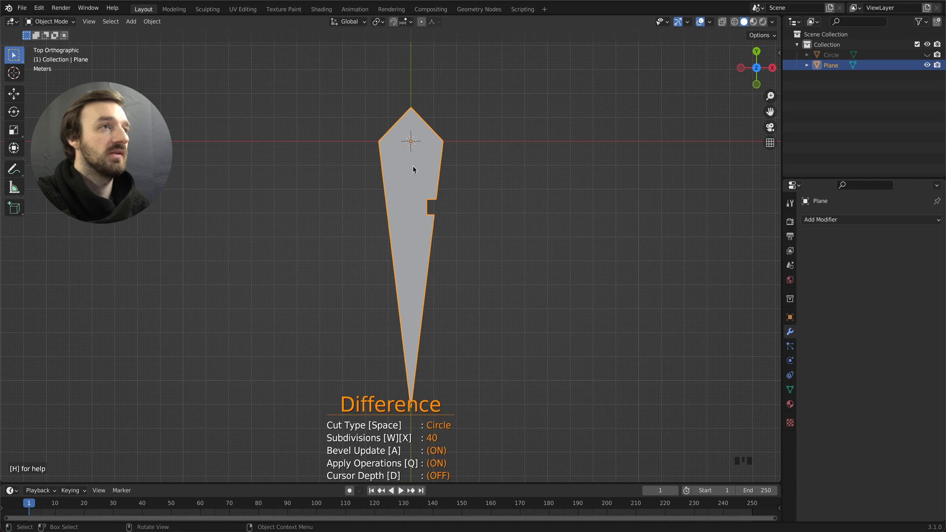
drag(403, 183, 403, 183)
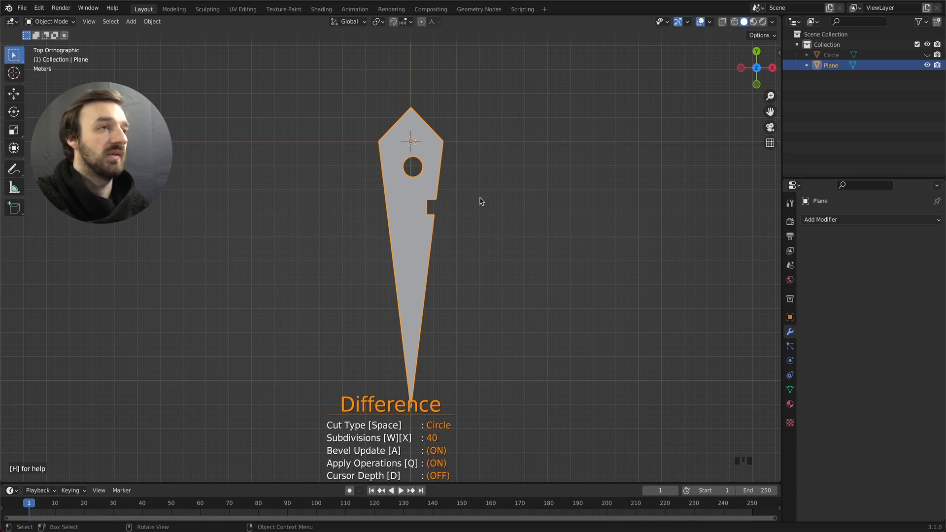
key(Escape)
key(ctrl+z)
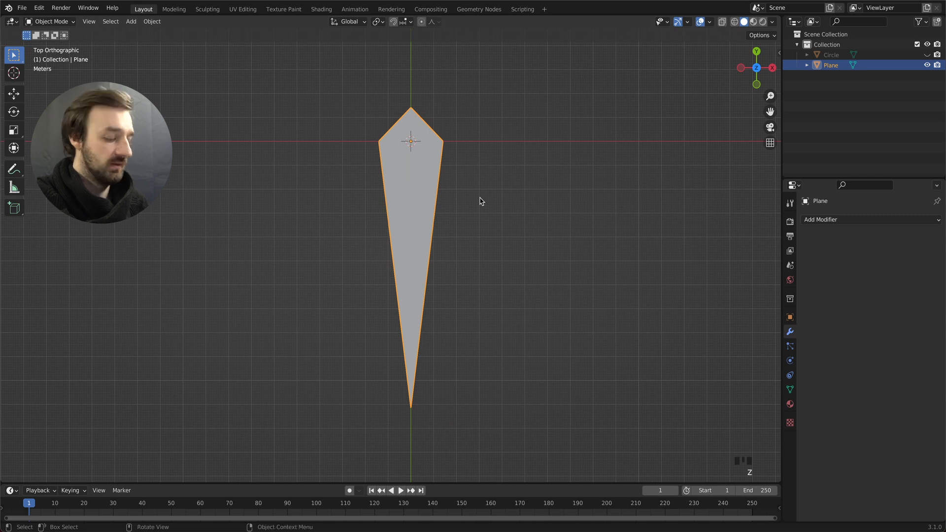
Step: Cut three small triangular notches into each long edge of the leaf using Carver's Line cut type
key(ctrl+shift+x)
key(space)
key(space)
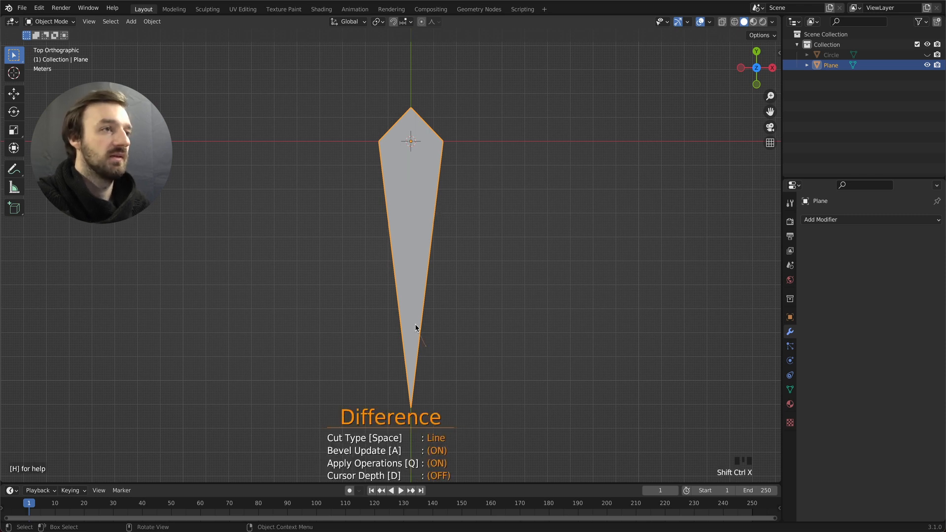
key(space)
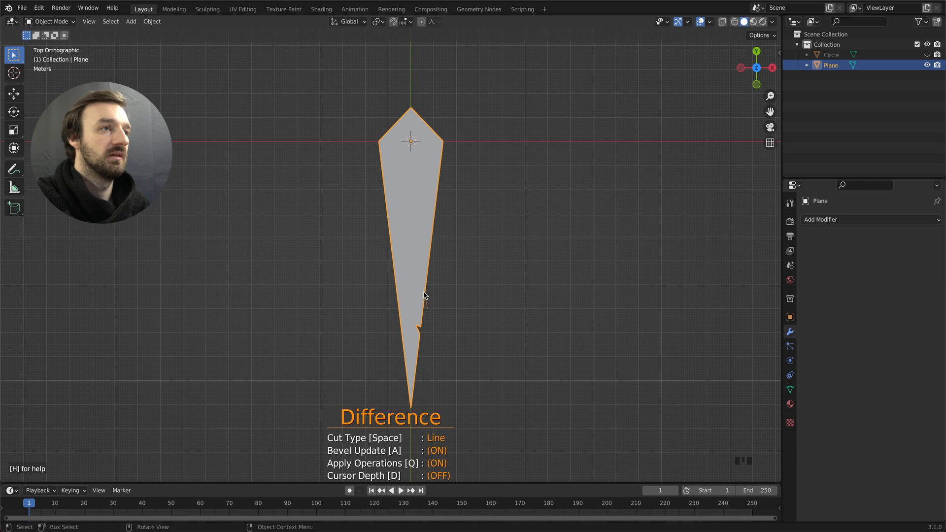
key(space)
click(424, 196)
key(space)
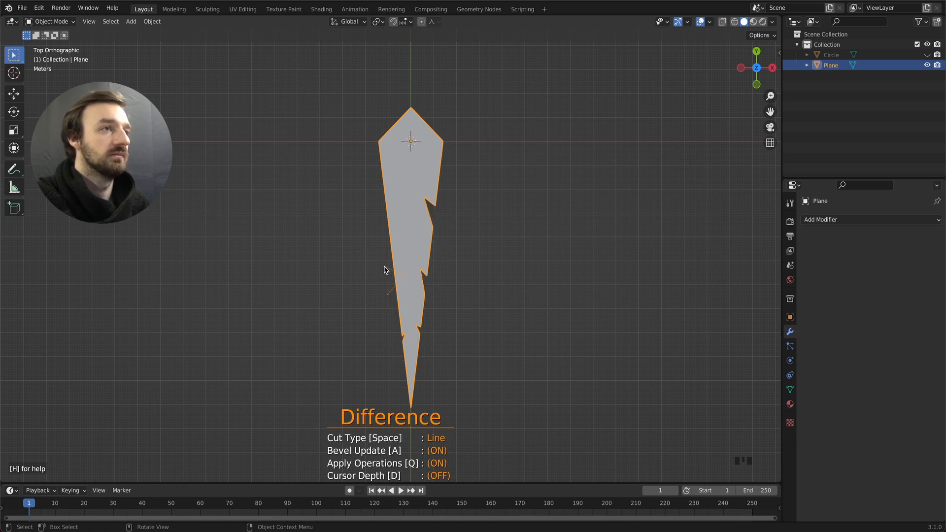
key(space)
click(401, 214)
key(space)
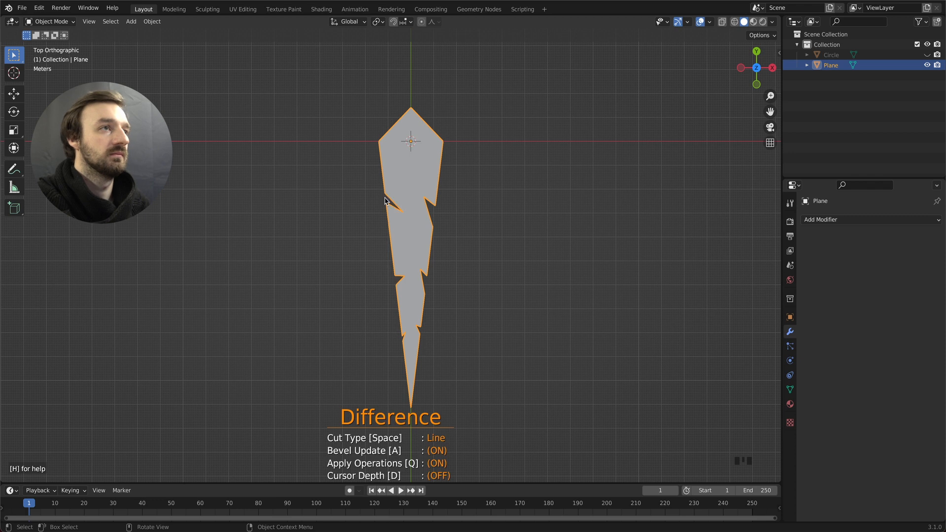
Step: In Edit Mode, connect the leaf's tip vertex to its opposite base vertex with an edge along the centreline
middle_drag(385, 200, 383, 264)
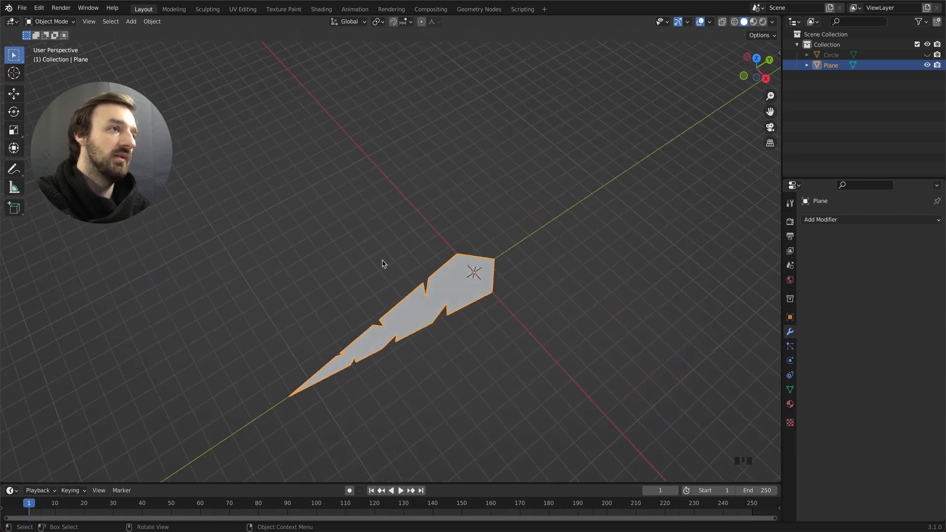
key(Tab)
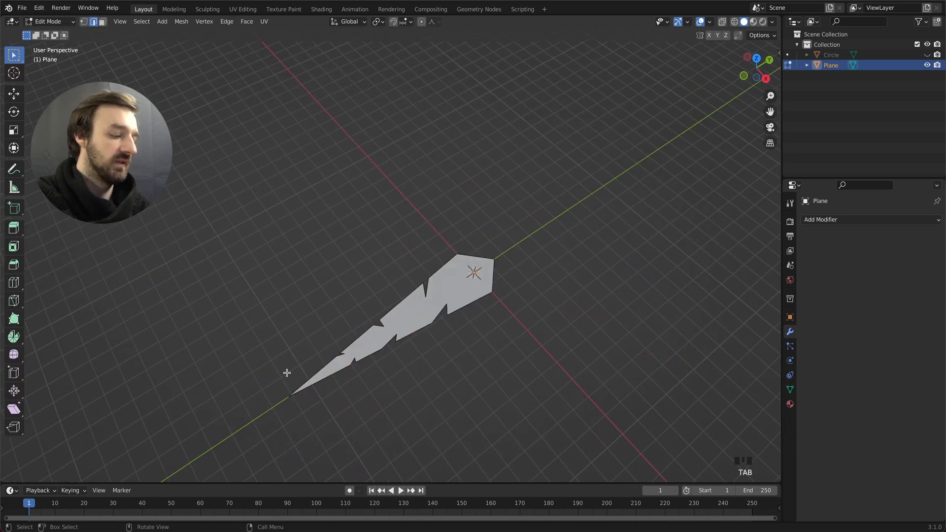
key(a)
key(1)
click(289, 395)
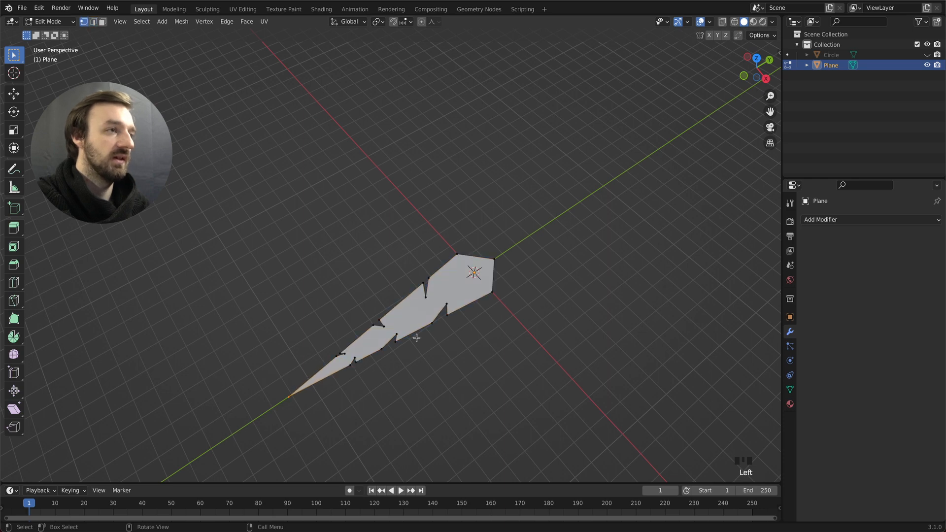
shift+drag(497, 257, 491, 262)
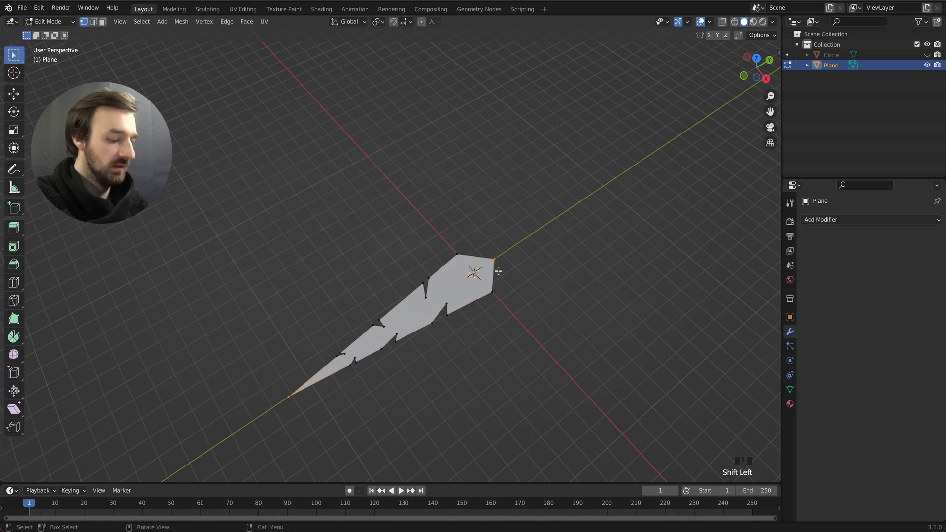
key(j)
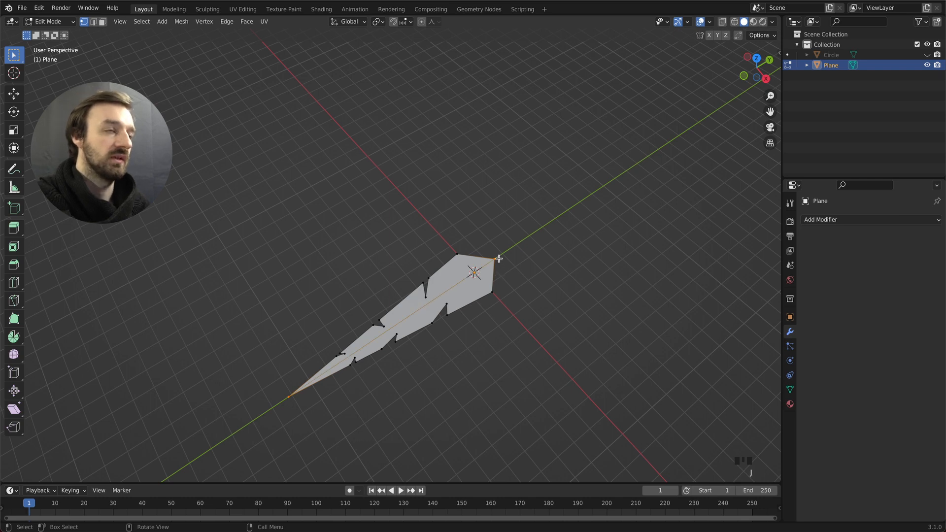
click(499, 258)
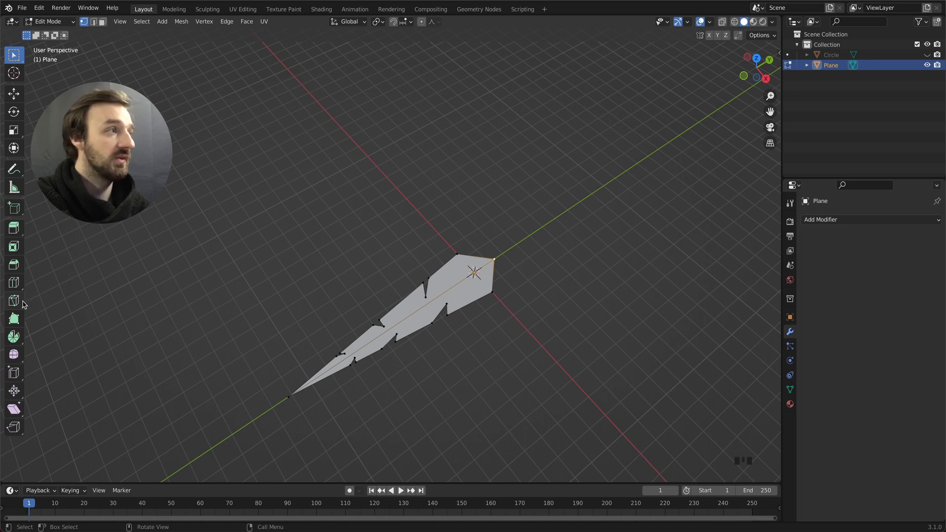
Step: Knife two cuts from the leaf tip to points on the base edges just either side of the centre vertex
click(14, 283)
click(14, 283)
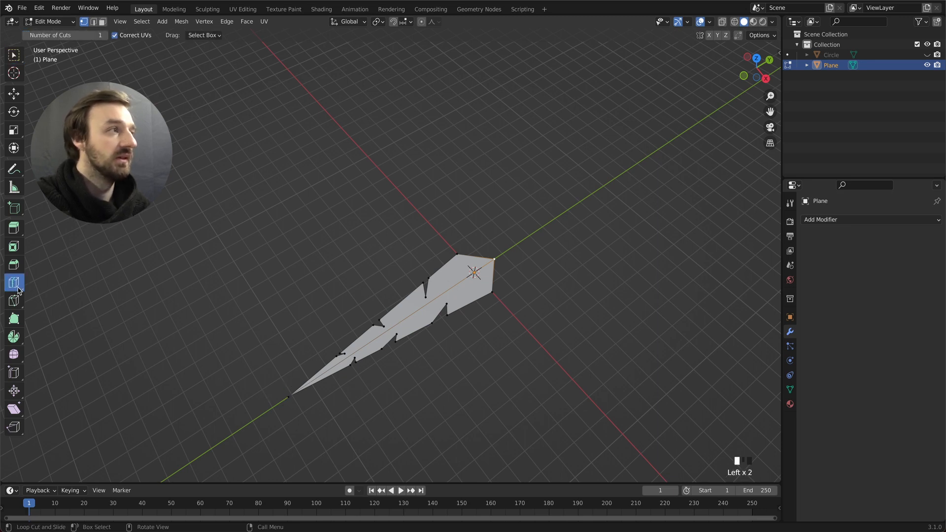
click(13, 301)
drag(14, 301, 49, 304)
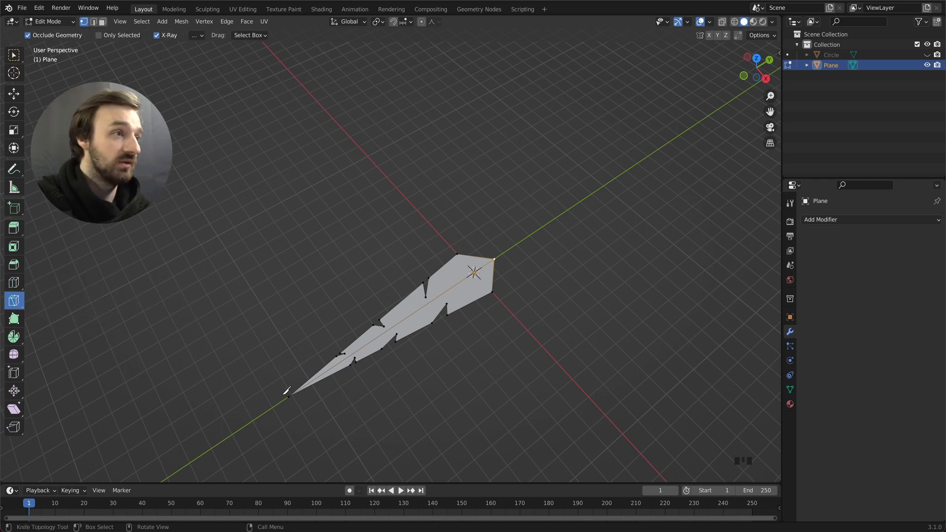
click(290, 396)
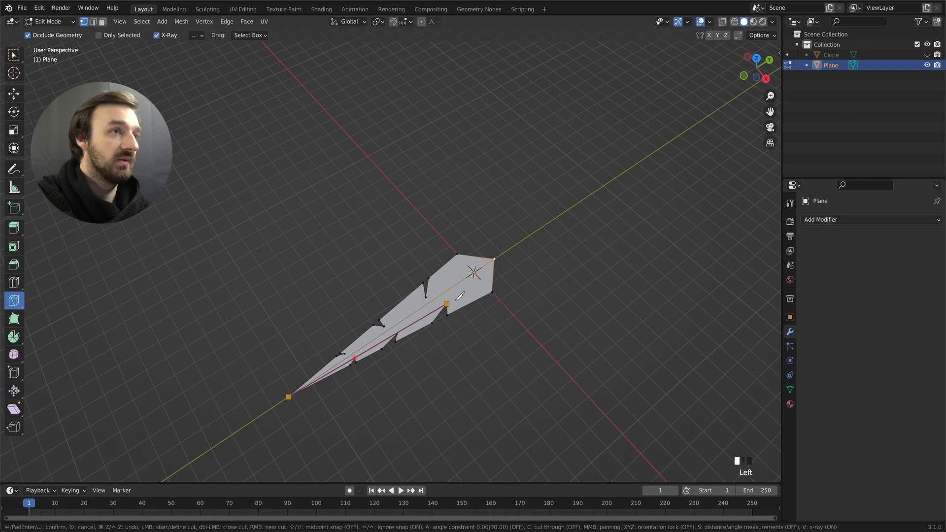
click(489, 257)
key(Return)
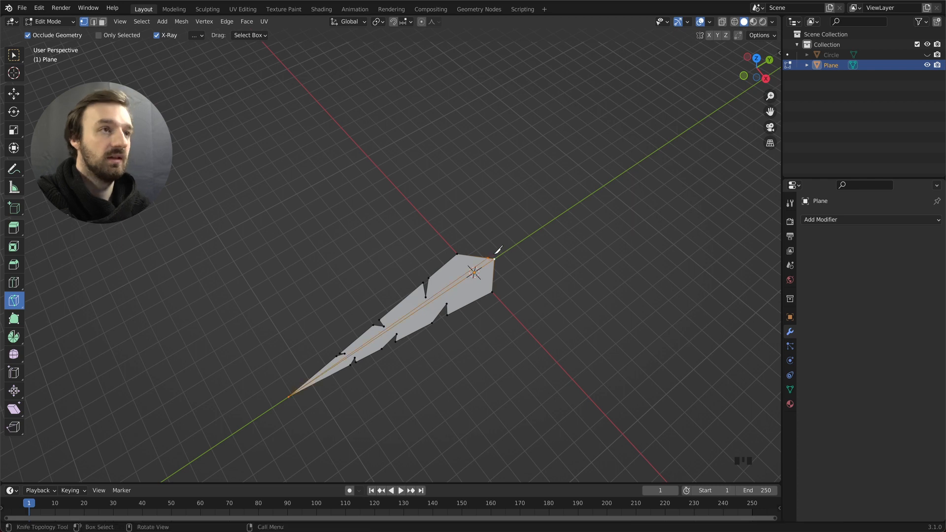
click(290, 396)
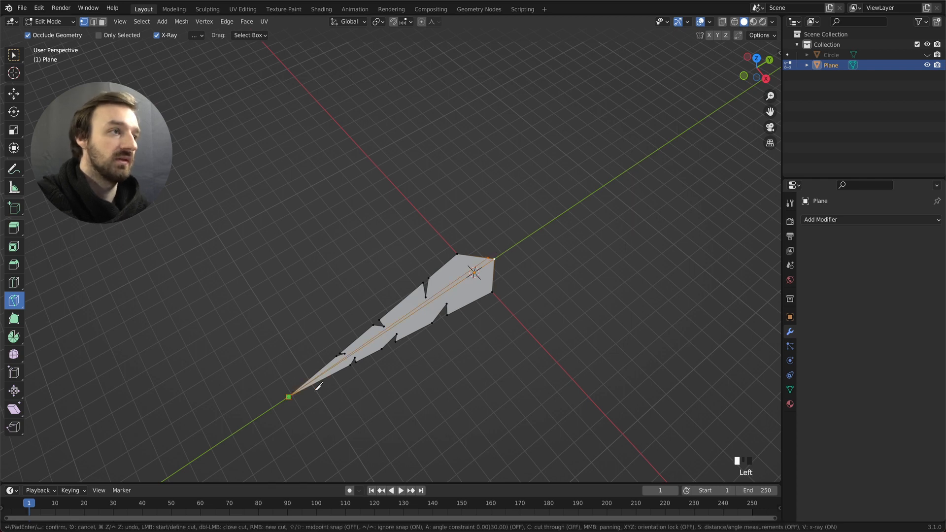
click(501, 259)
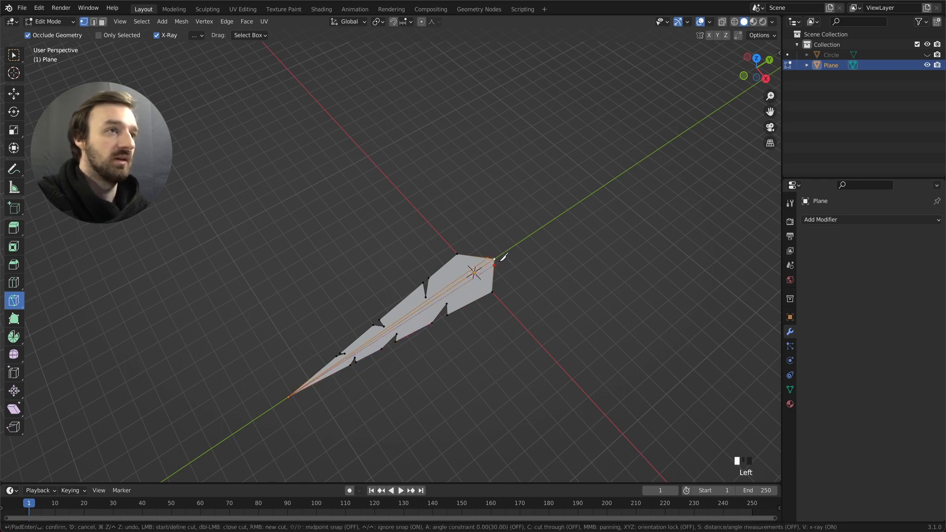
key(Return)
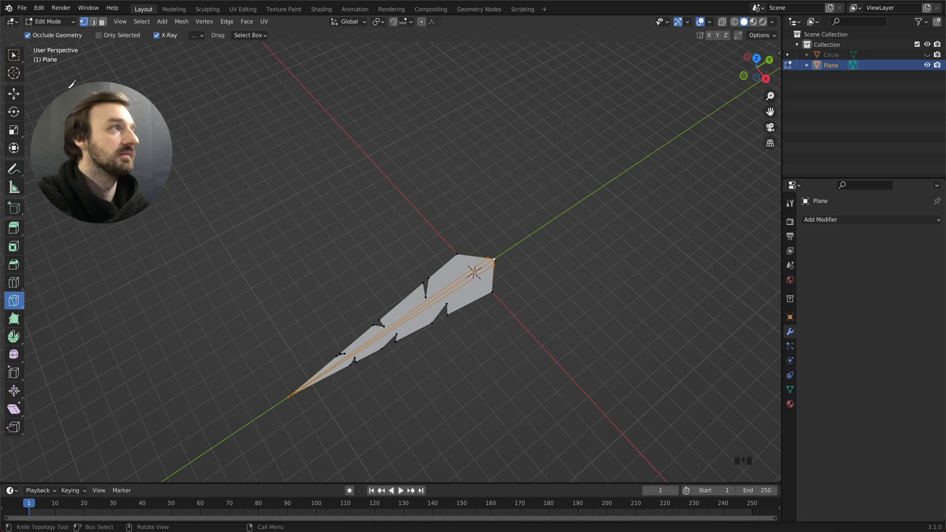
Step: Extrude the vertices around the leaf's base point about 6.28 m along Y to form a stem
click(13, 56)
drag(518, 239, 480, 268)
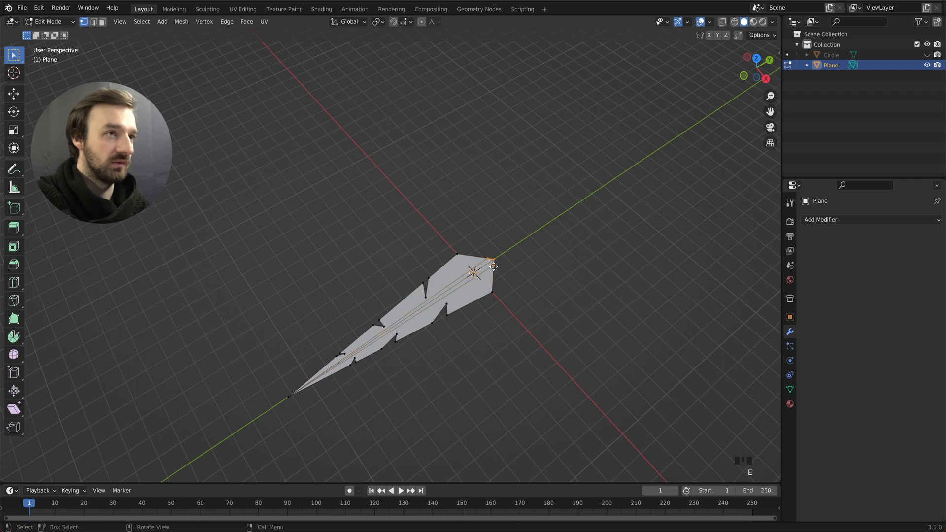
key(e)
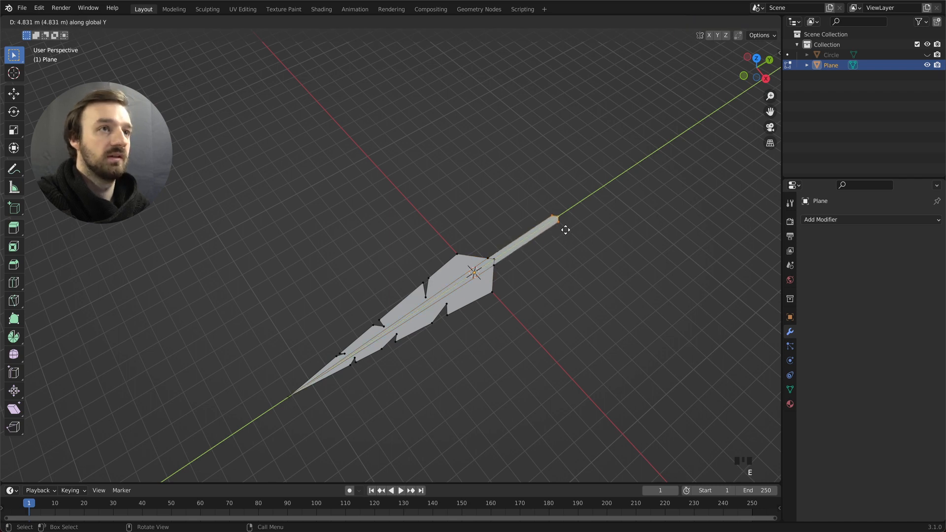
click(582, 222)
Step: Select the outer vertices on the leaf's negative-X edge and move them about -0.78 m along X to widen that half
middle_drag(517, 235, 517, 234)
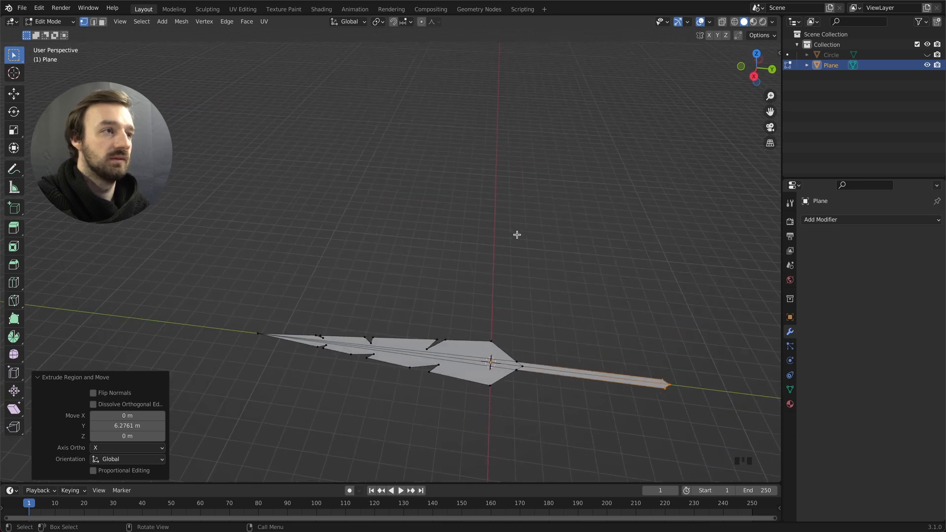
click(326, 338)
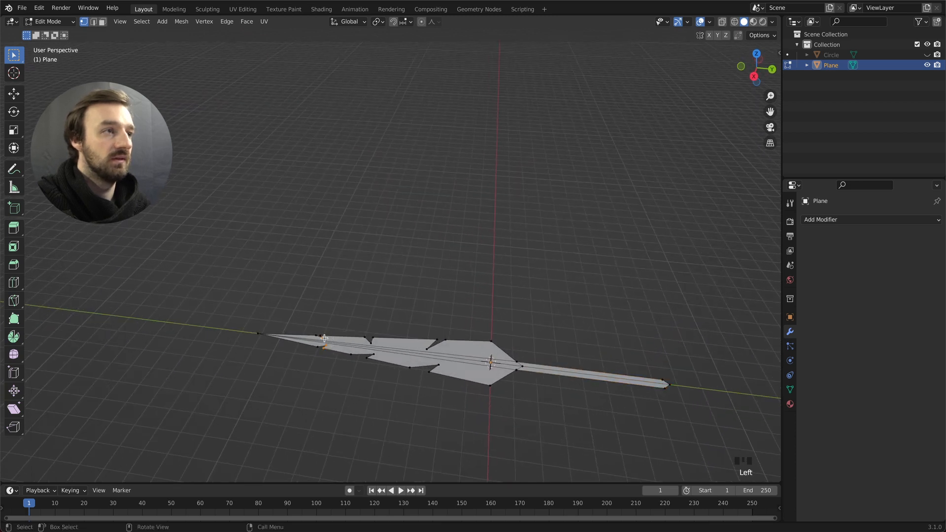
click(328, 336)
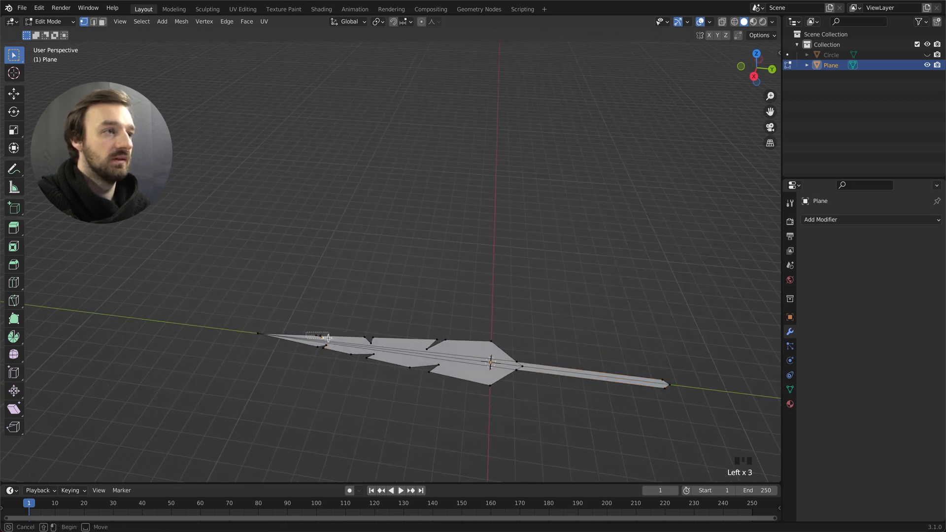
click(328, 338)
shift+drag(361, 331, 458, 351)
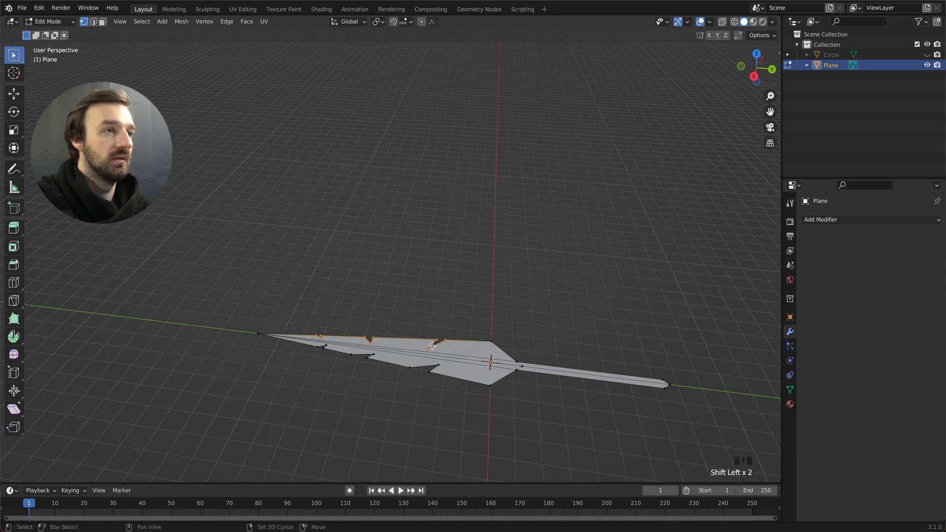
shift+drag(511, 327, 476, 348)
key(g)
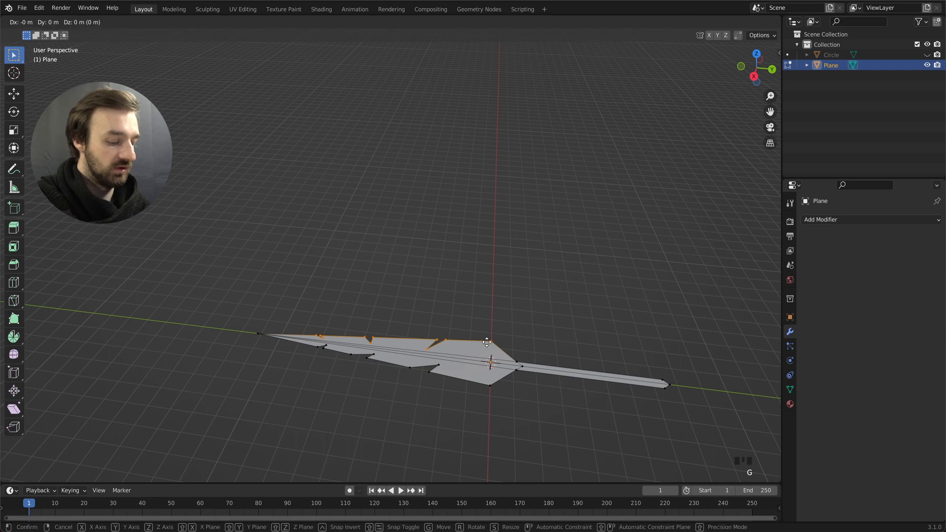
key(x)
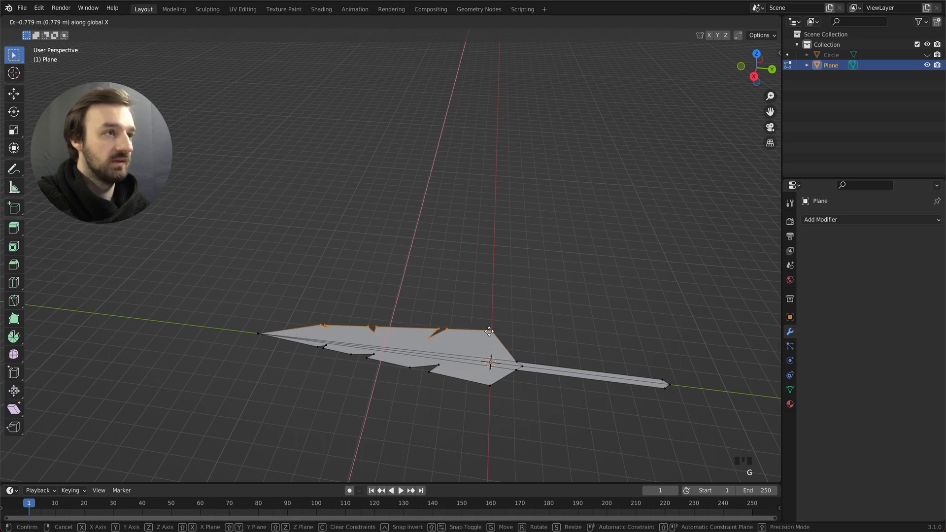
click(489, 331)
Step: Select the outer vertices on the leaf's positive-X edge and move them about 0.53 m along X to widen that half
drag(497, 394, 417, 371)
shift+drag(451, 384, 314, 338)
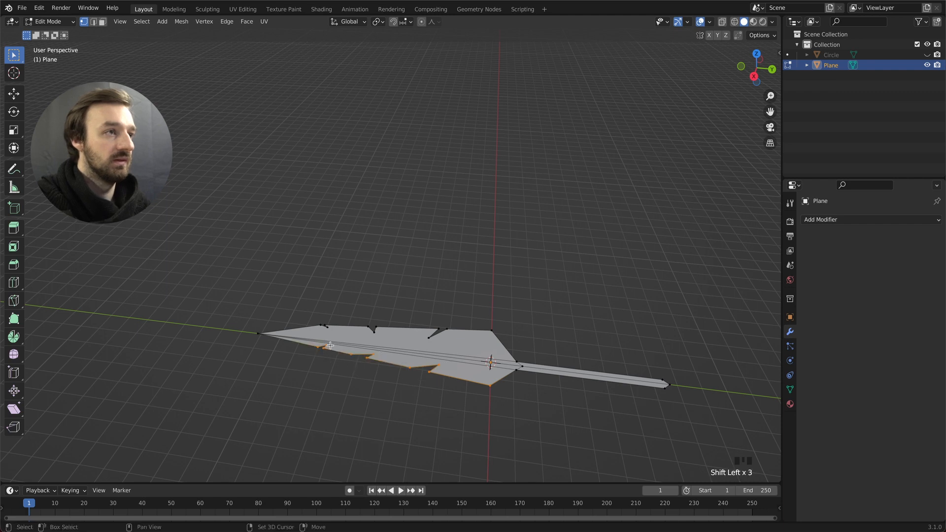
key(g)
key(x)
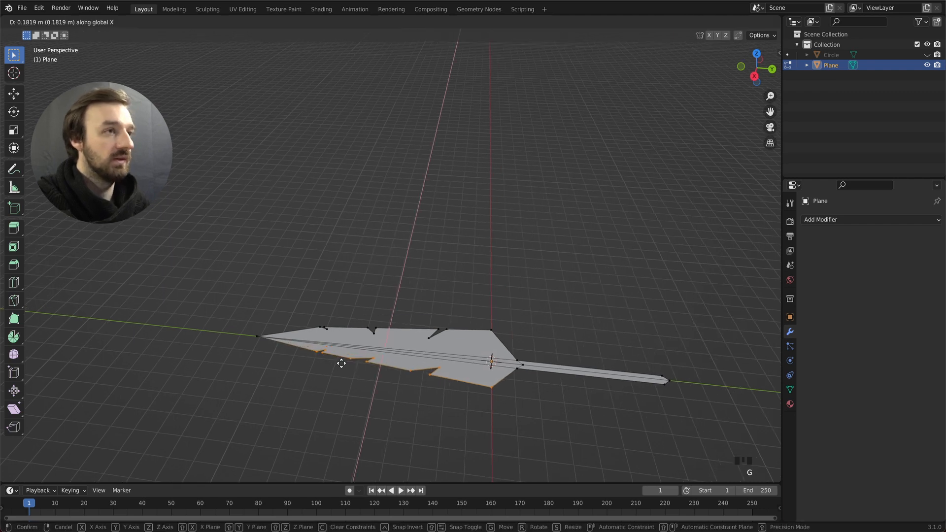
click(337, 368)
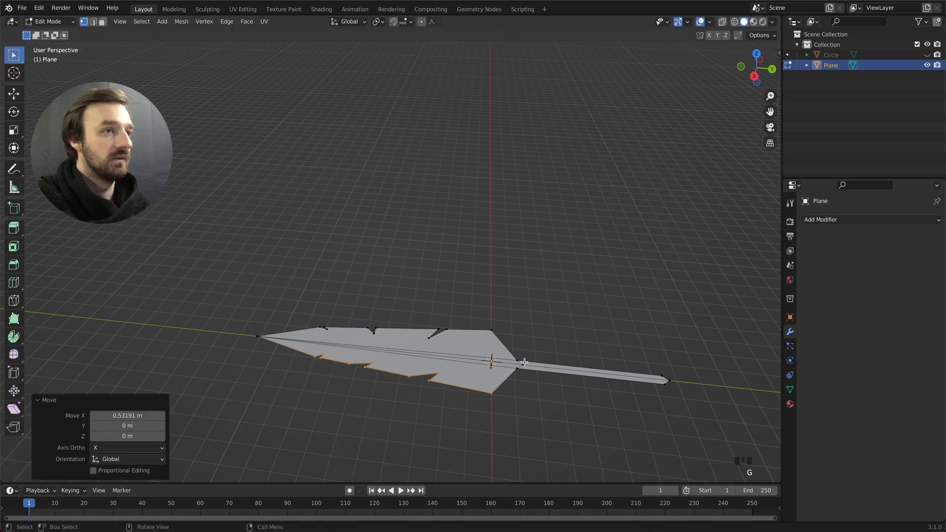
Step: Select the centre vertices at the leaf base and stem end and raise them about 0.14 m along Z
click(519, 365)
shift+click(672, 378)
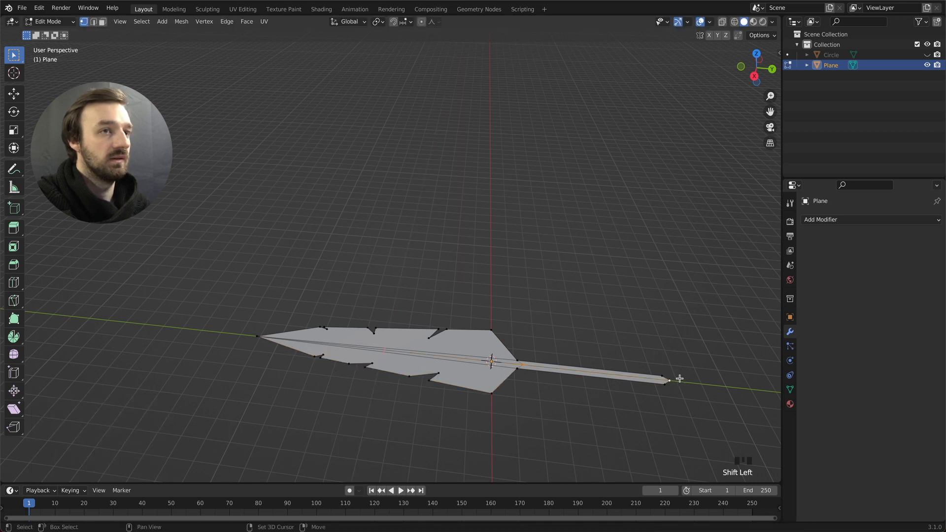
key(g)
key(z)
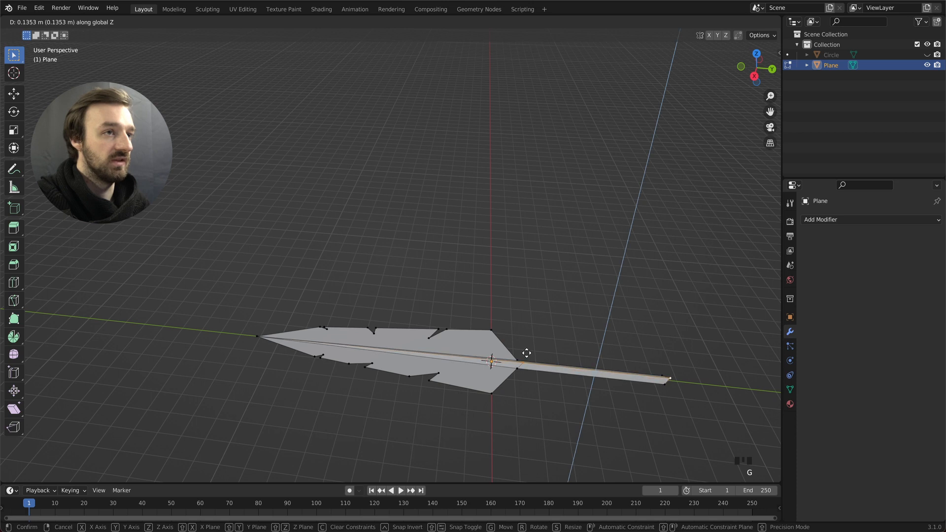
click(527, 353)
Step: Bevel the raised centre edges of the midrib and stem with 4 segments and a width of about 0.232 m
middle_drag(526, 352, 467, 325)
key(2)
shift+click(427, 386)
middle_drag(458, 385, 436, 384)
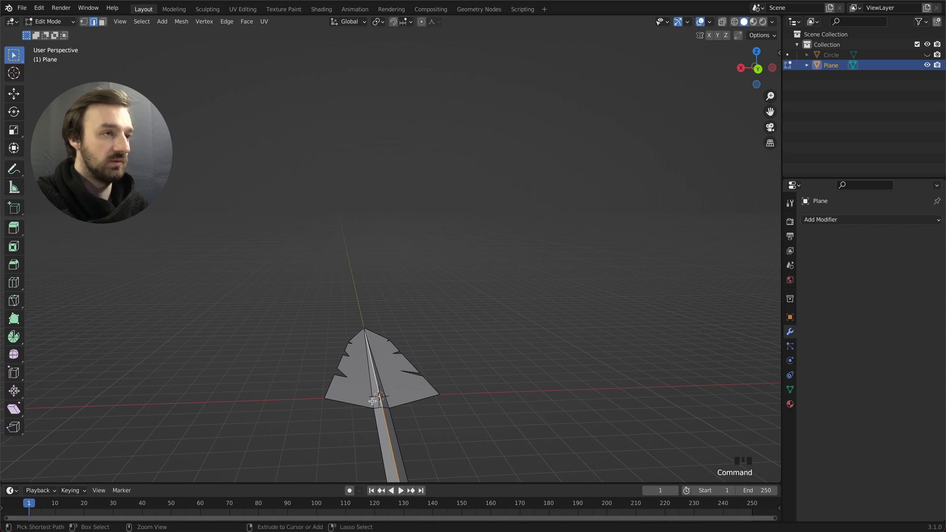
key(ctrl+b)
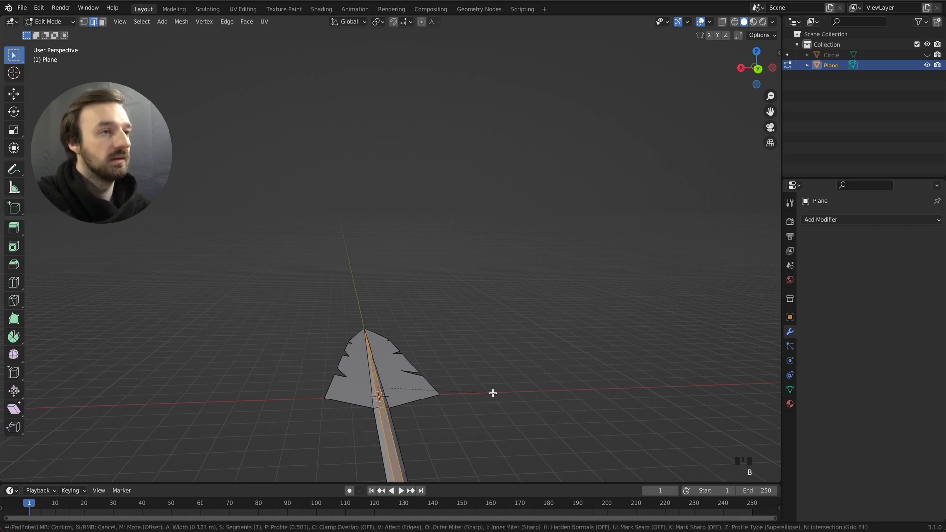
scroll(493, 393, up, 2)
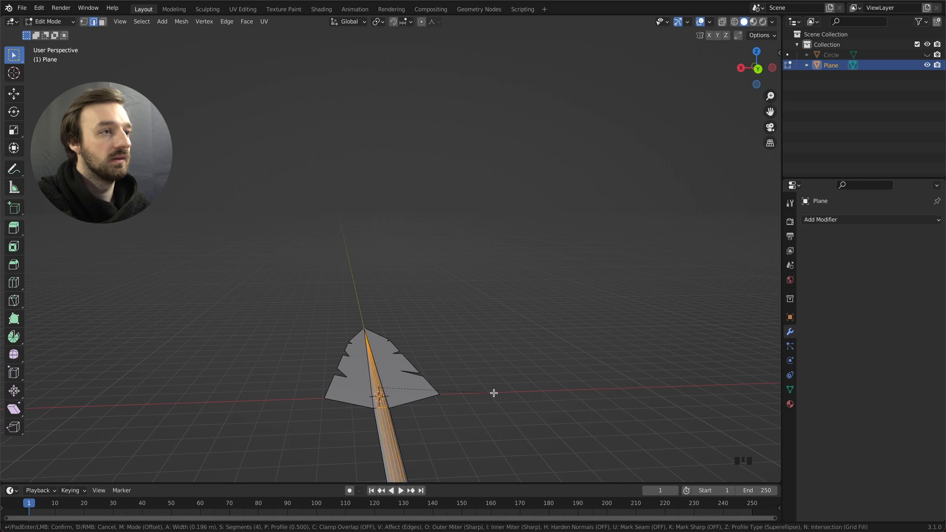
click(493, 393)
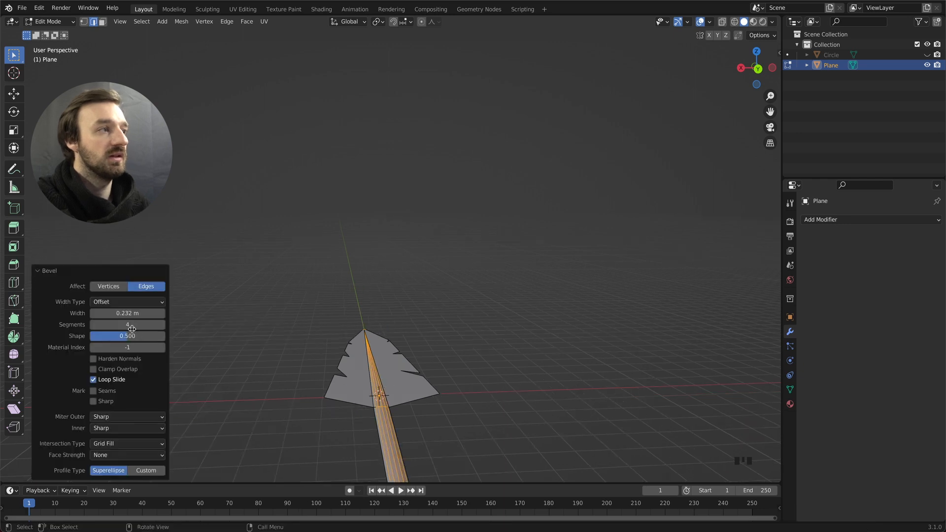
middle_drag(318, 358, 333, 362)
key(Tab)
key(Tab)
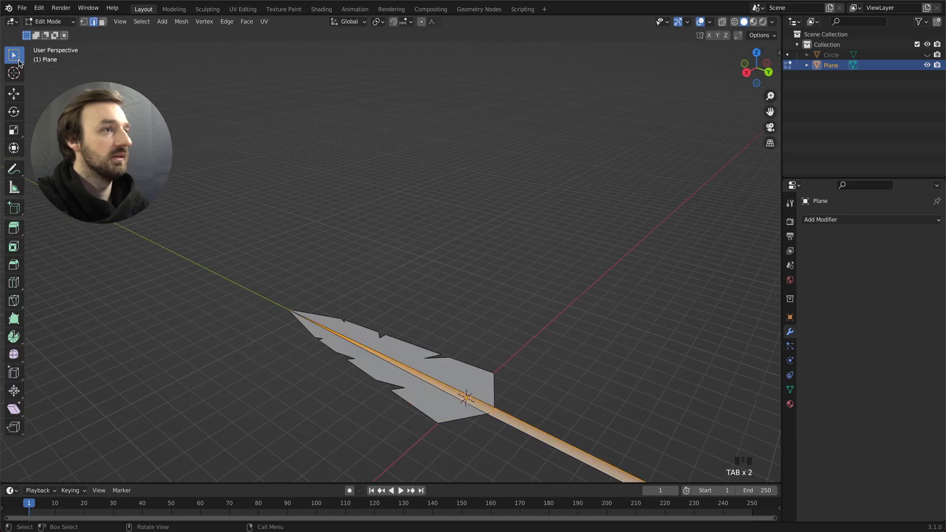
middle_drag(278, 265, 278, 268)
key(Tab)
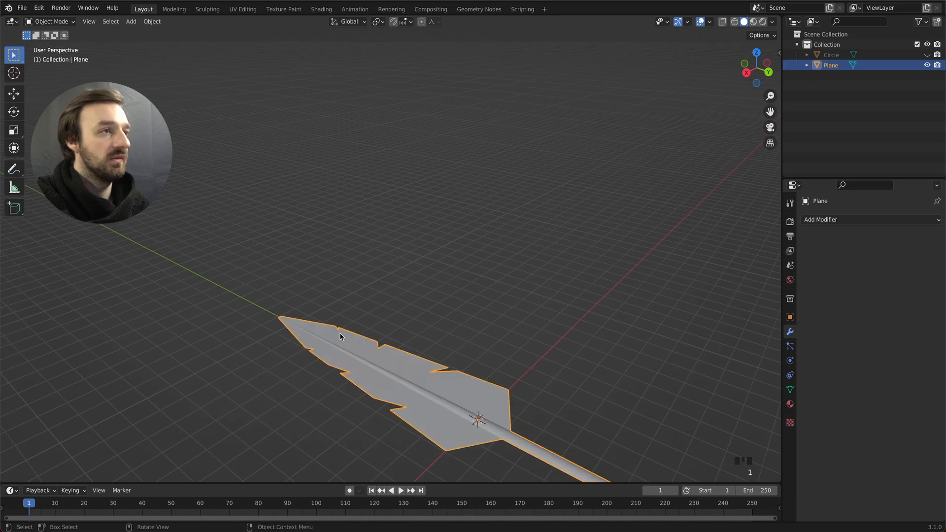
Step: Connect the inner vertices of the two opposite notches nearest the tip with an edge across the leaf
key(Tab)
key(1)
click(343, 332)
super+scroll(308, 359, up, 1)
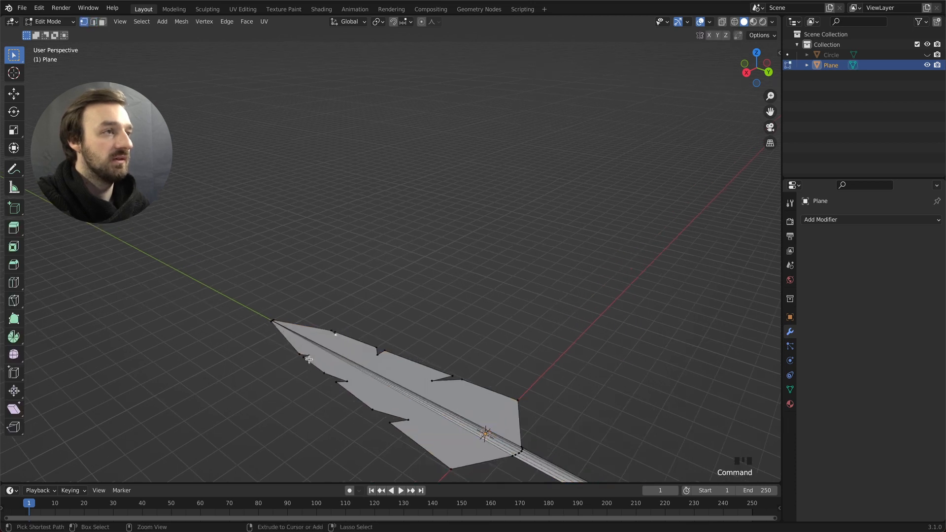
super+scroll(309, 359, up, 1)
shift+click(303, 364)
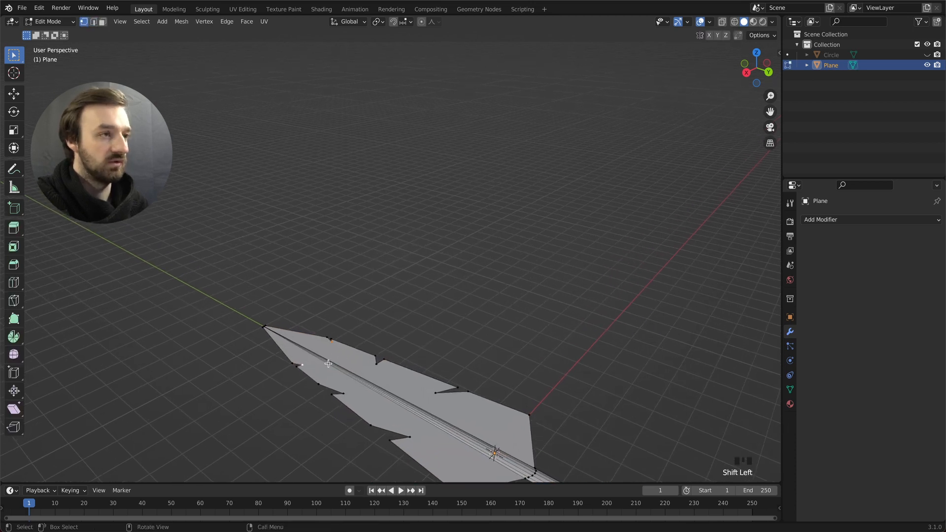
key(j)
Step: Connect the inner vertices of the opposite middle notches and of the opposite base notches across the leaf
click(378, 364)
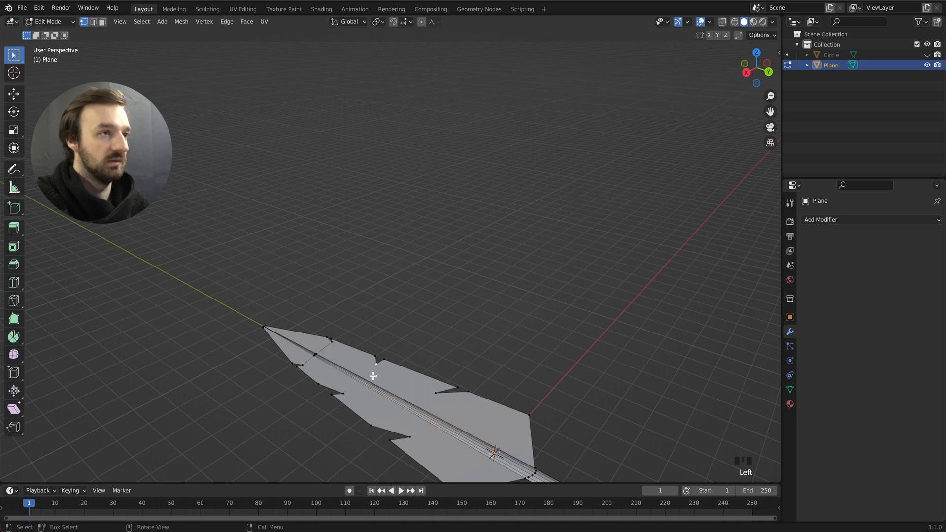
shift+click(344, 393)
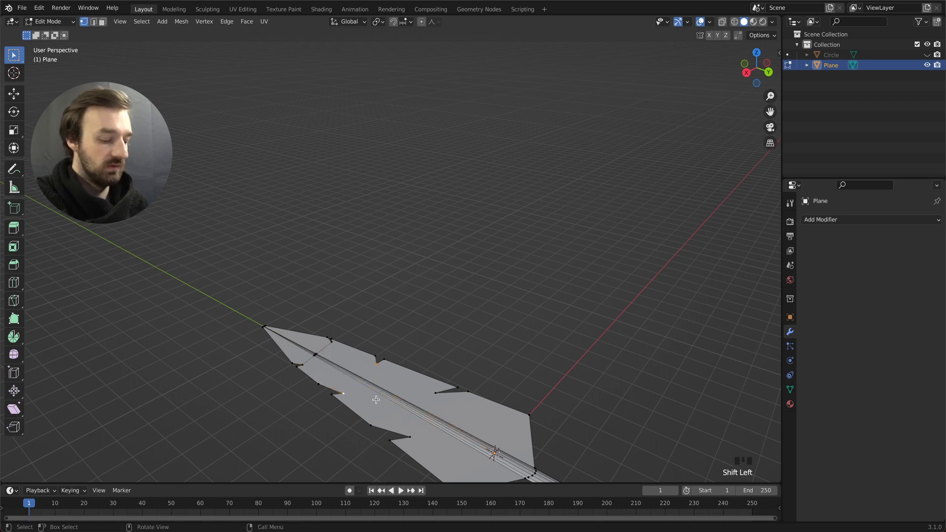
key(j)
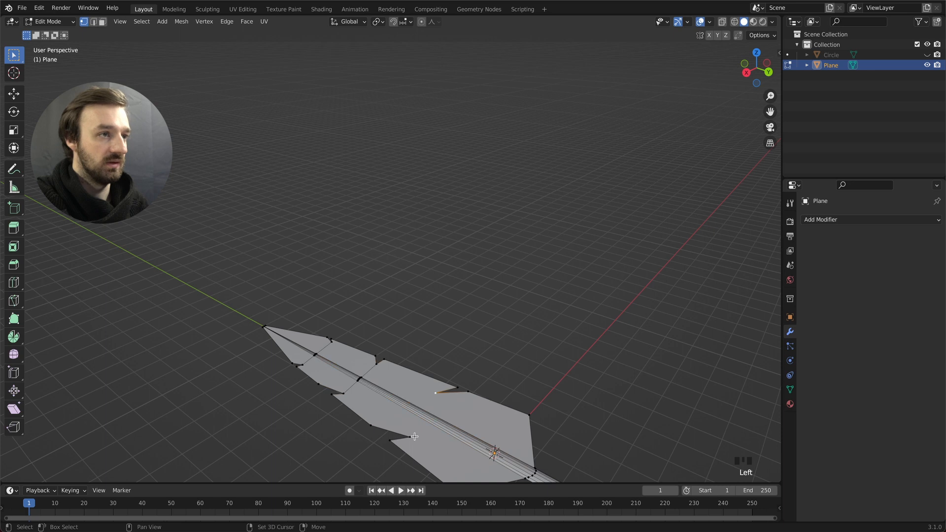
key(g)
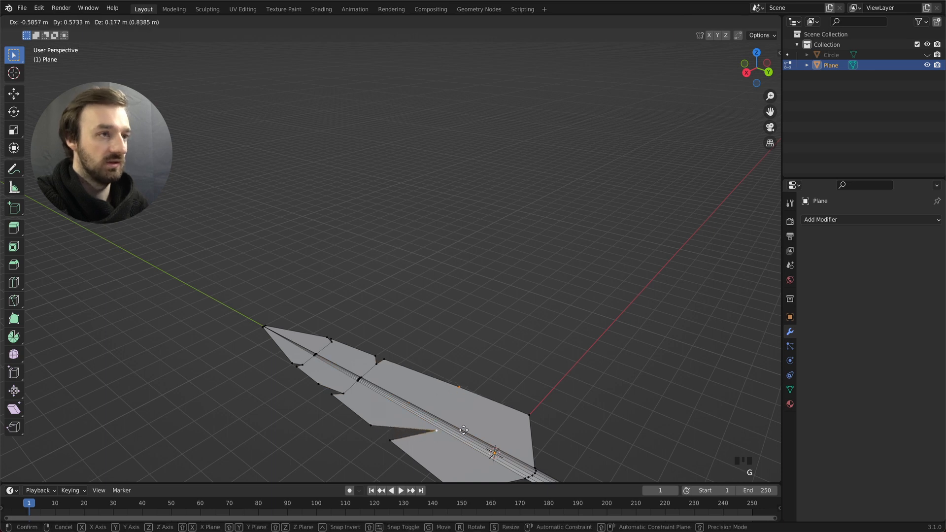
click(436, 434)
key(ctrl+z)
scroll(443, 429, down, 4)
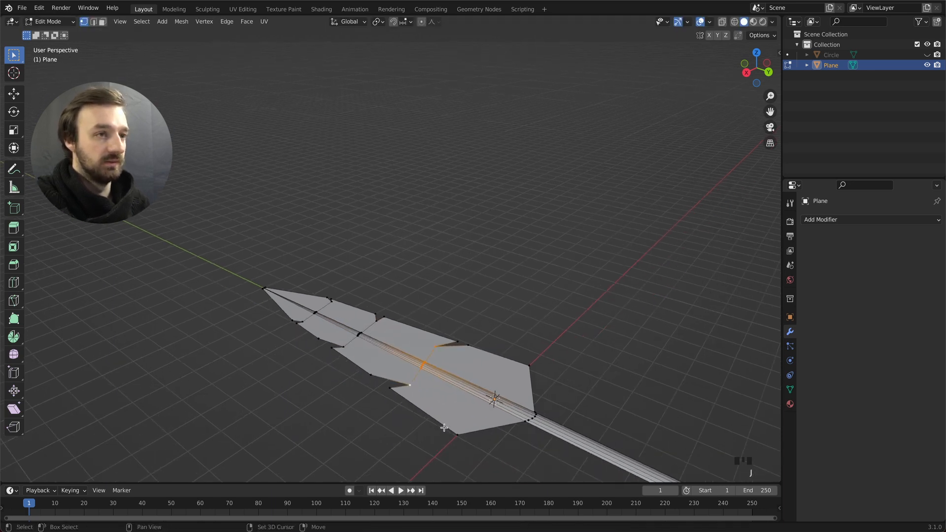
Step: Add a single loop cut across the middle of the stem
click(14, 282)
click(576, 362)
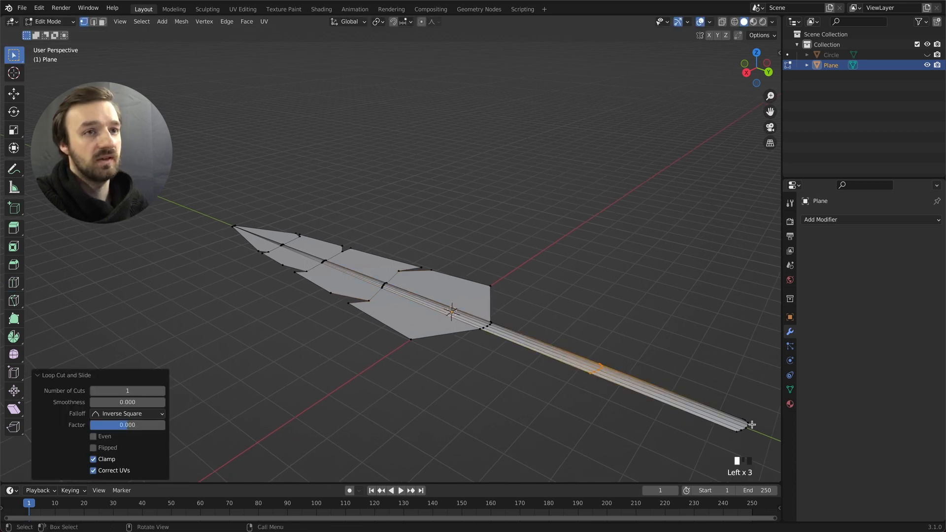
Step: Select the centre vertex at the stem's free end and snap the 3D cursor to it
scroll(751, 422, right, 5)
super+scroll(596, 398, down, 3)
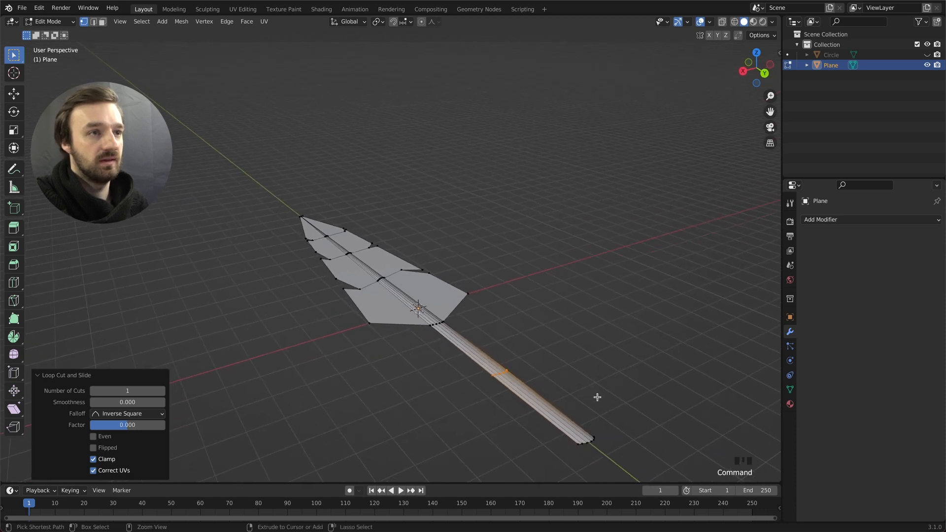
scroll(597, 401, right, 2)
click(563, 437)
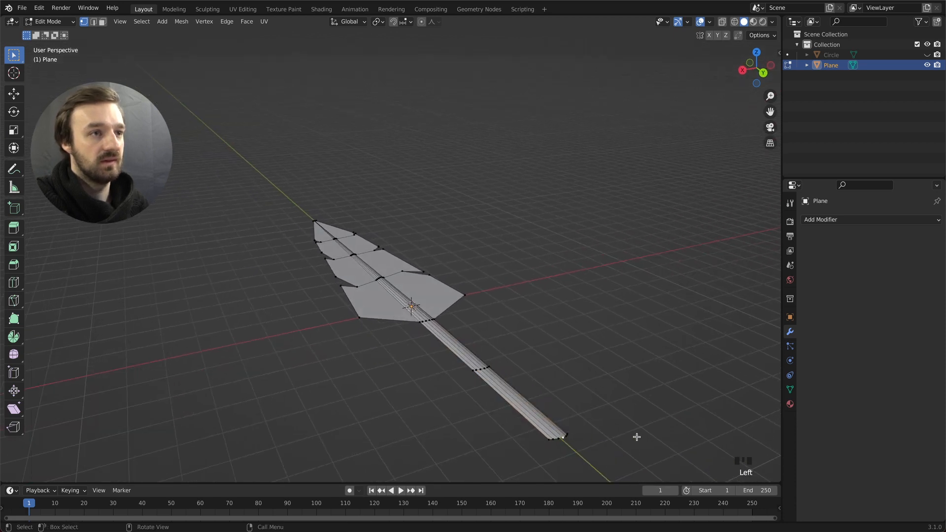
scroll(635, 437, right, 3)
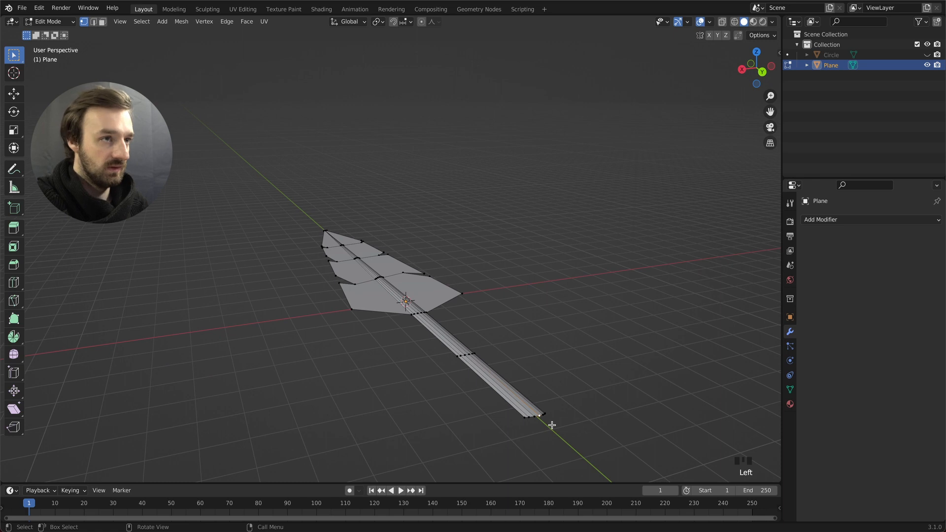
key(shift+s)
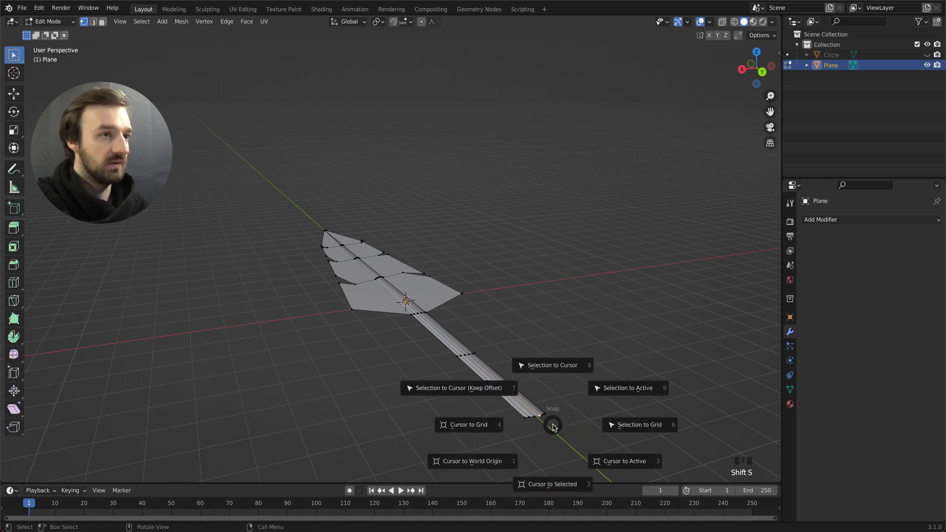
click(554, 484)
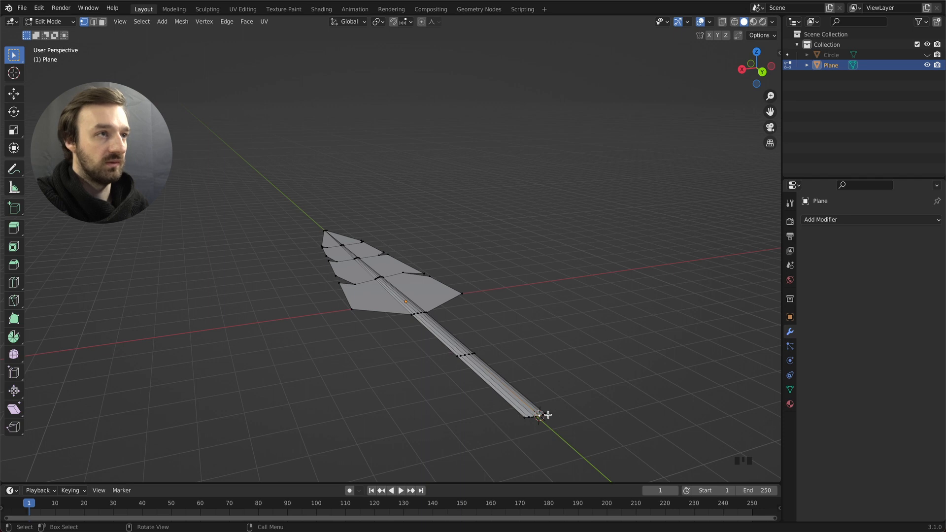
Step: Return to Object Mode and set the leaf's origin to the 3D cursor at the stem's end
key(Tab)
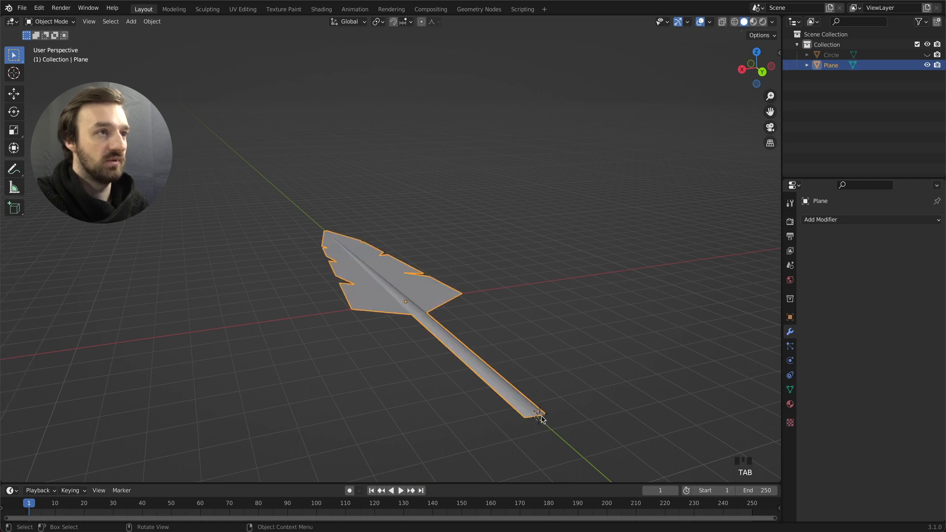
right_click(536, 415)
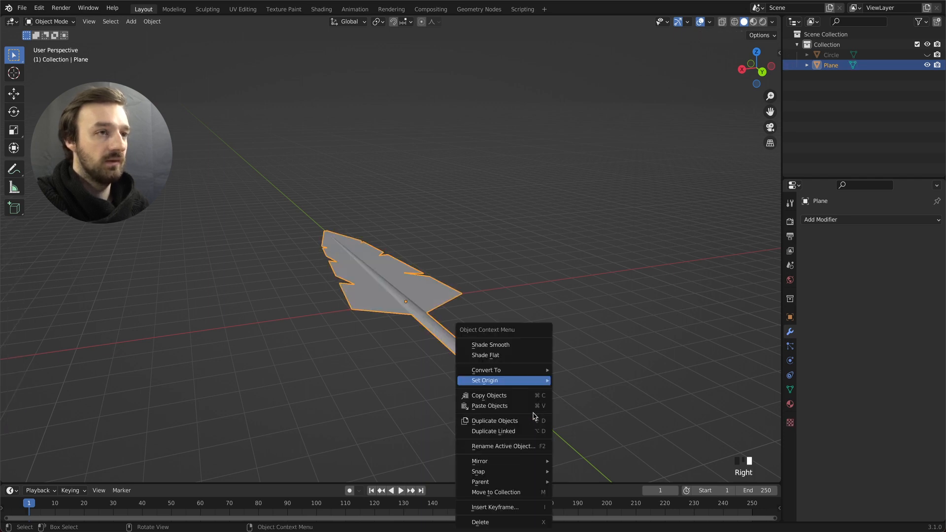
mouse_move(548, 385)
click(602, 403)
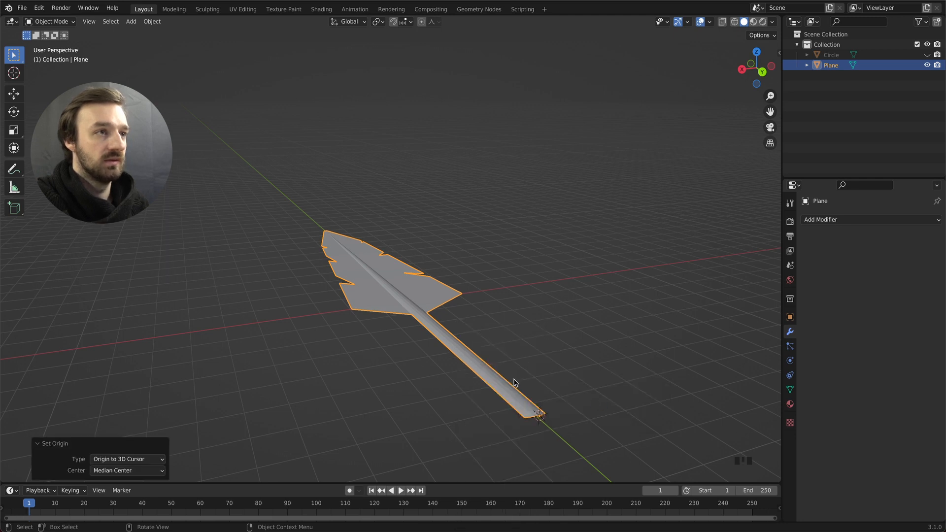
Step: With smooth proportional editing of size about 23, rotate the stem's end vertex about -43.2° around X to arch the leaf
middle_drag(435, 365, 511, 343)
super+scroll(507, 332, up, 1)
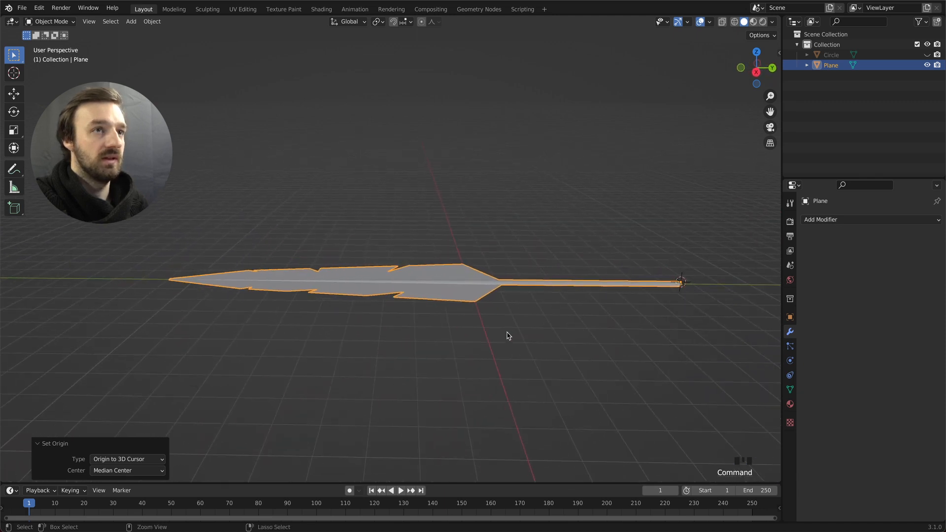
super+scroll(508, 332, down, 1)
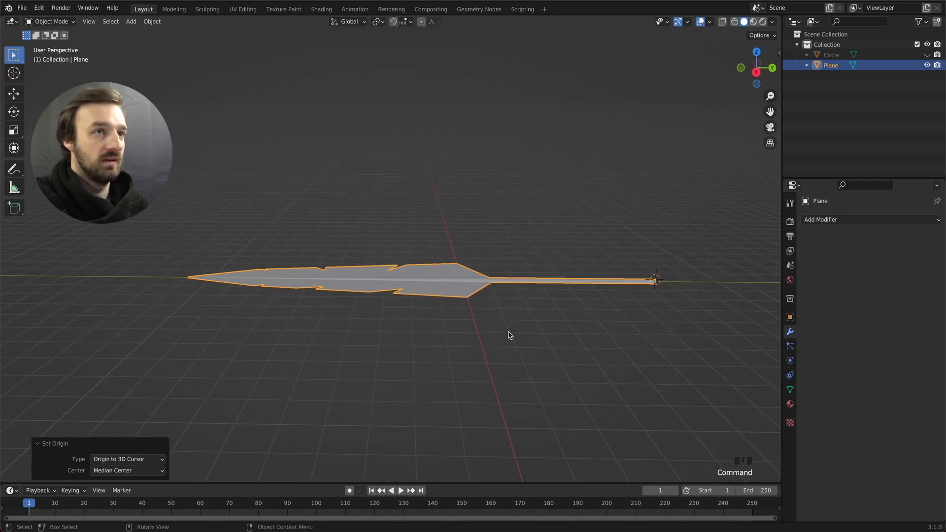
key(Tab)
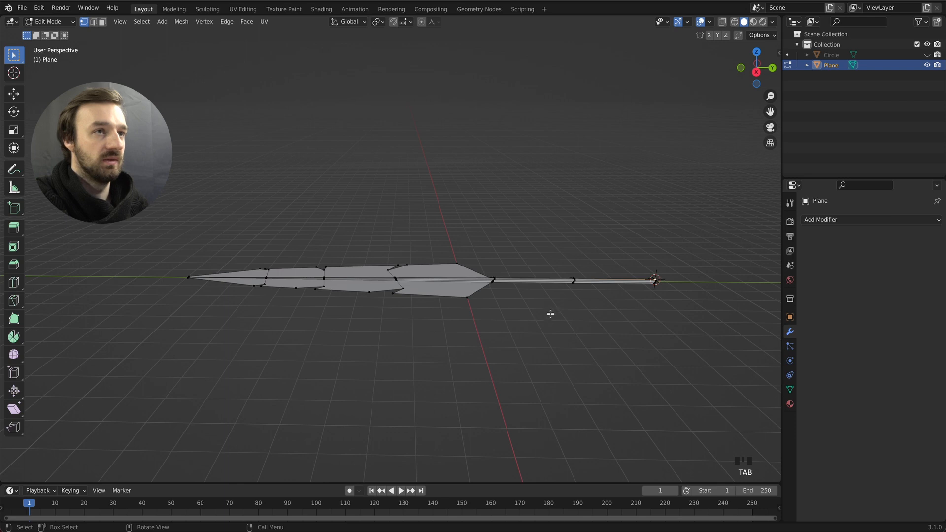
middle_drag(551, 314, 647, 344)
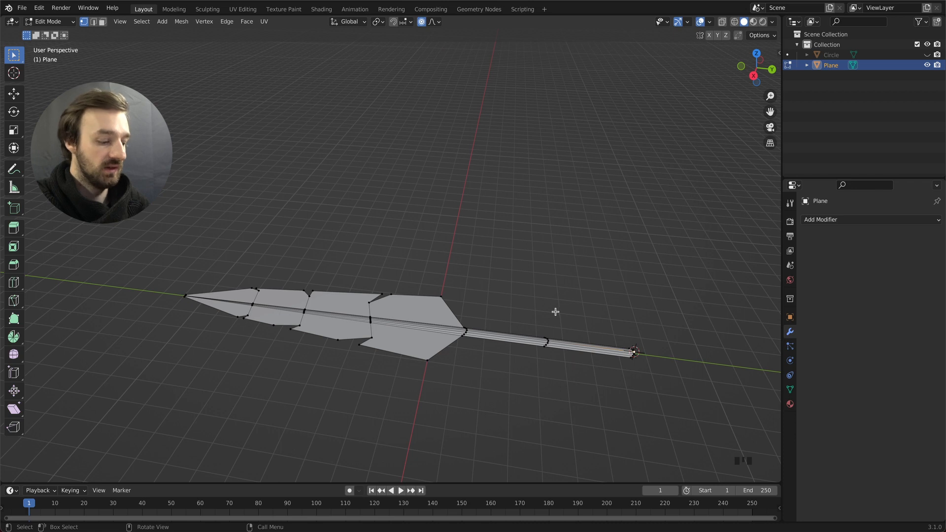
key(r)
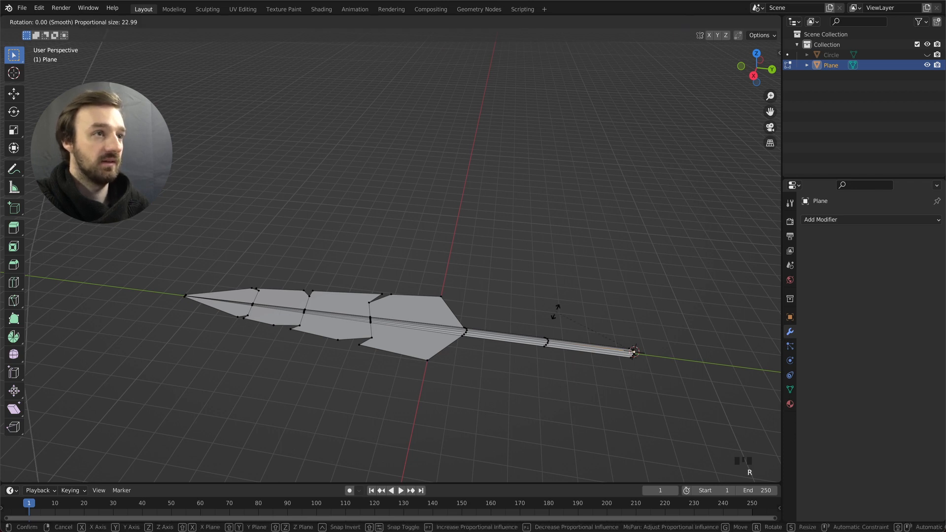
key(x)
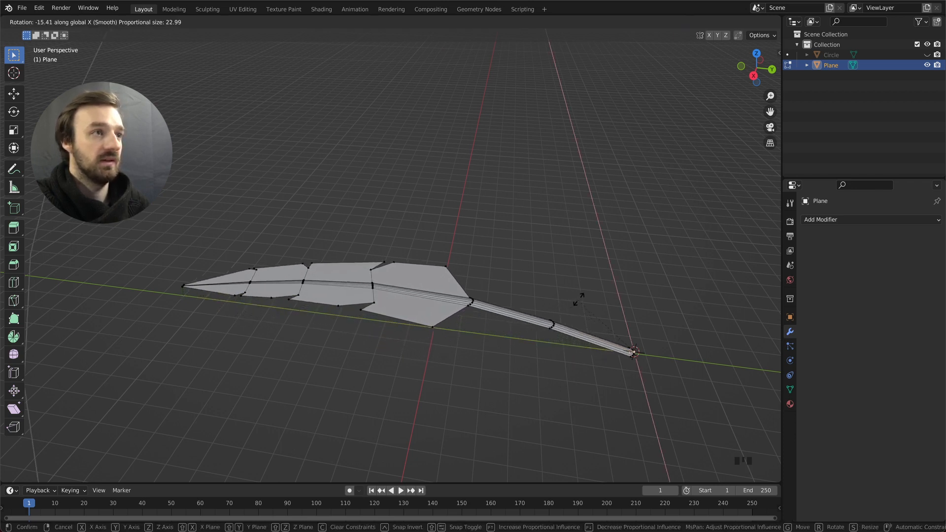
click(613, 296)
Step: Rotate the stem's end a further -11° or so around X with proportional editing and return to Object Mode
middle_drag(593, 301, 593, 301)
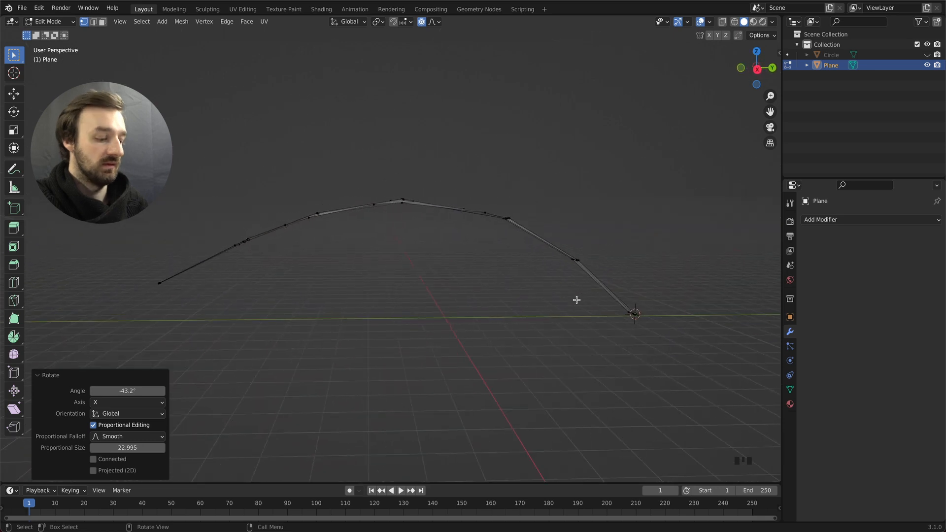
key(r)
key(x)
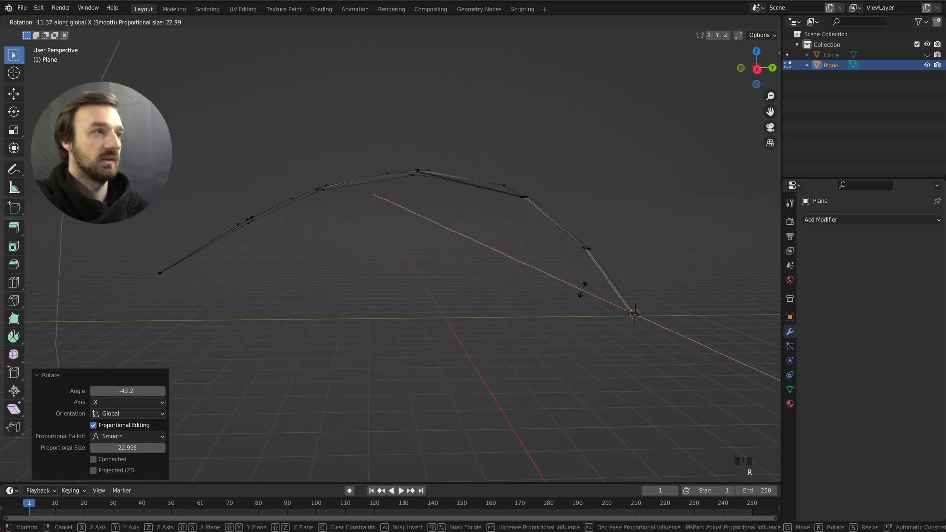
click(582, 288)
middle_drag(582, 288, 583, 293)
key(Tab)
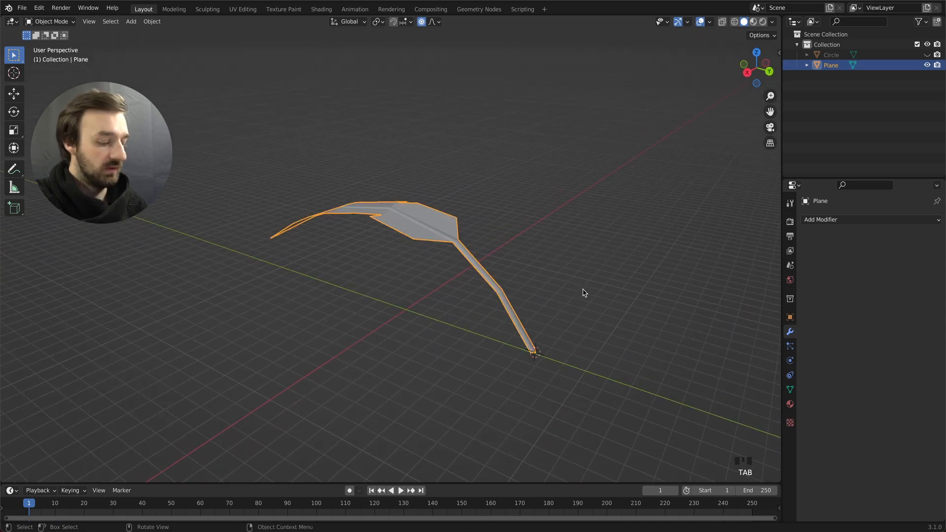
Step: Duplicate the leaf in place and, with proportional editing off, rotate the copy about -50.8° around Z
key(shift+d)
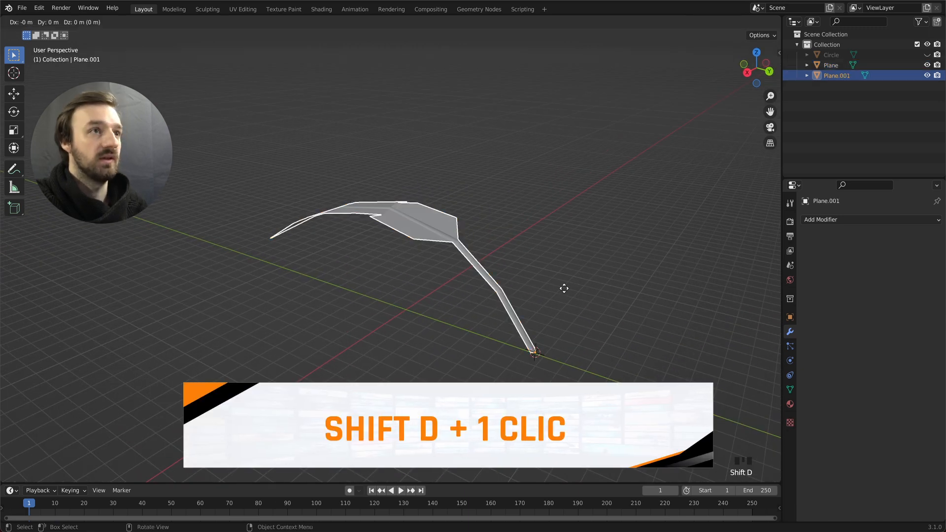
right_click(563, 291)
key(r)
click(565, 290)
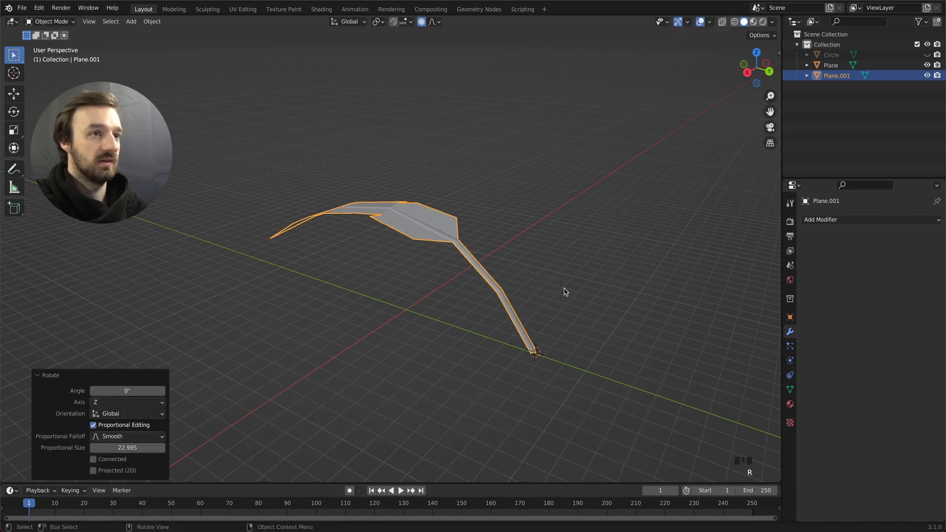
key(o)
key(r)
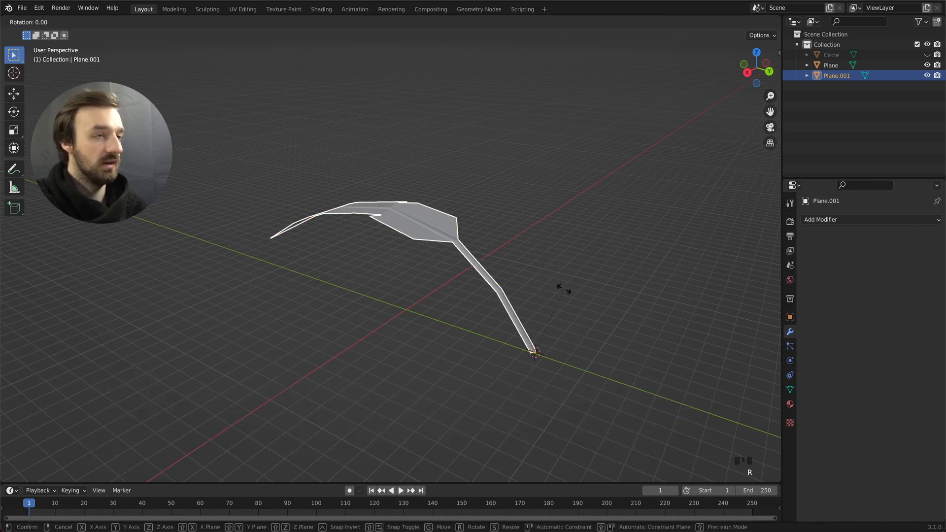
key(z)
click(728, 302)
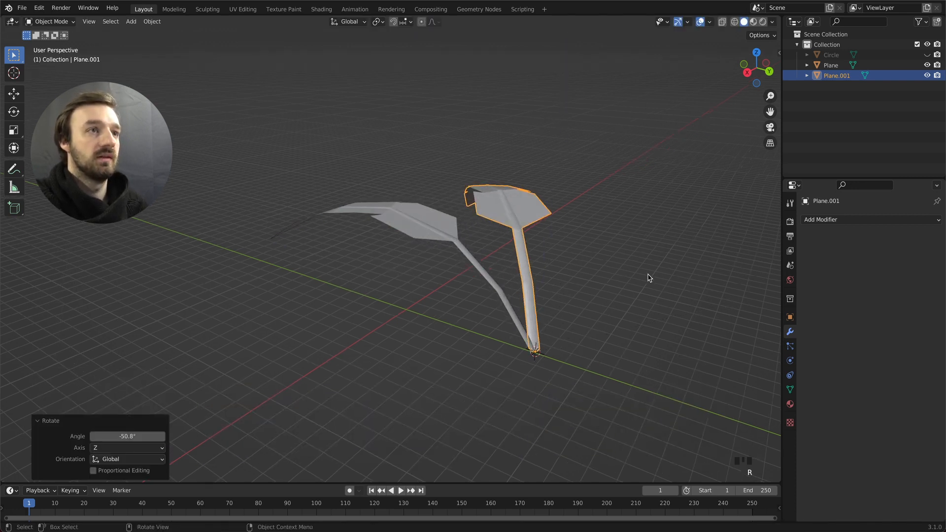
Step: Rotate the second leaf further around Z and scale it by about 0.784
middle_drag(629, 239, 608, 245)
key(r)
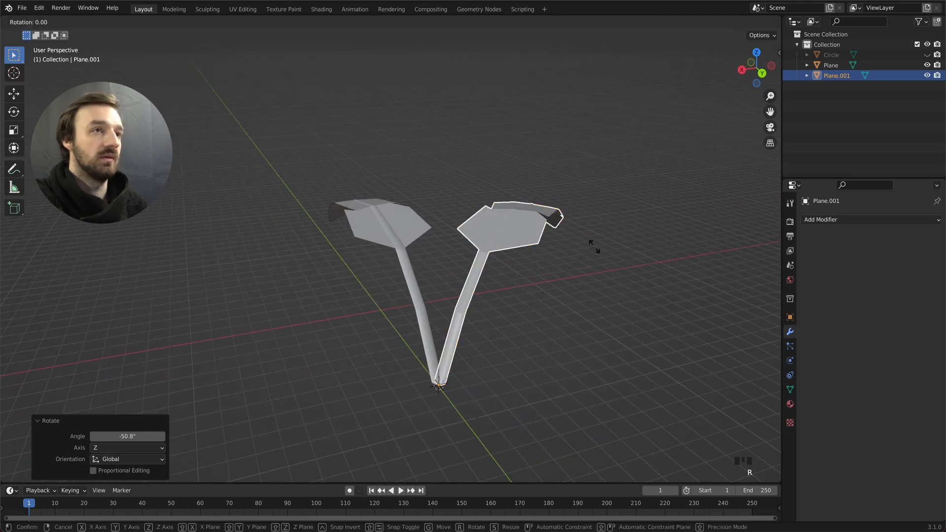
key(z)
click(660, 289)
key(s)
click(595, 292)
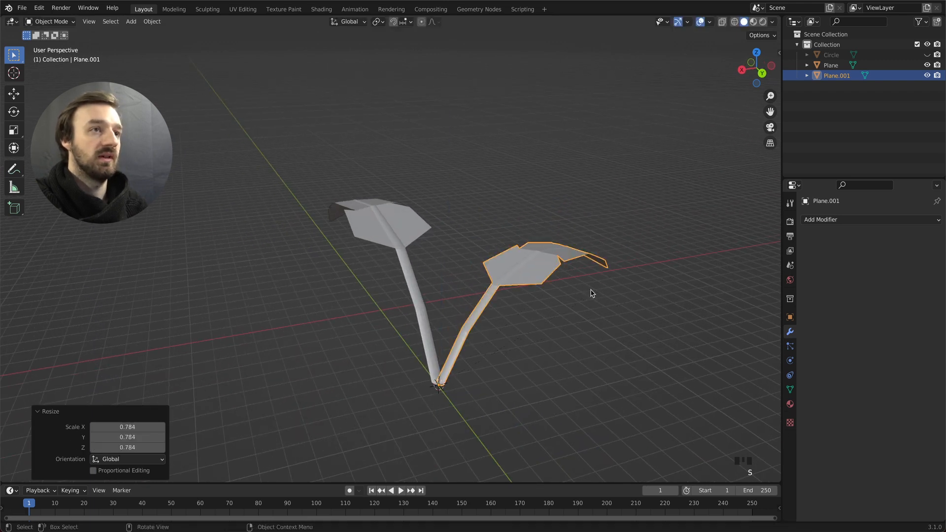
Step: Duplicate the second leaf, rotate the copy about -73° around Z and scale it by about 1.163
middle_drag(537, 271, 536, 269)
key(shift+d)
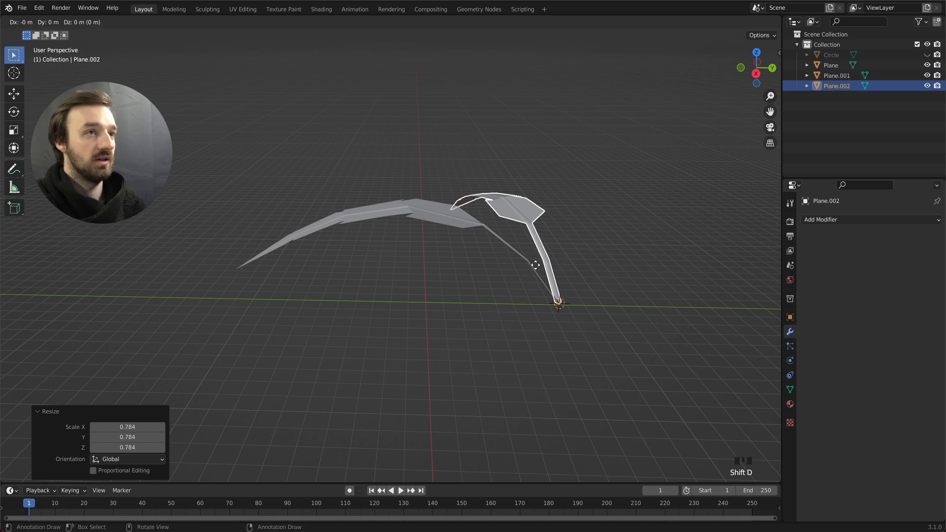
key(r)
key(z)
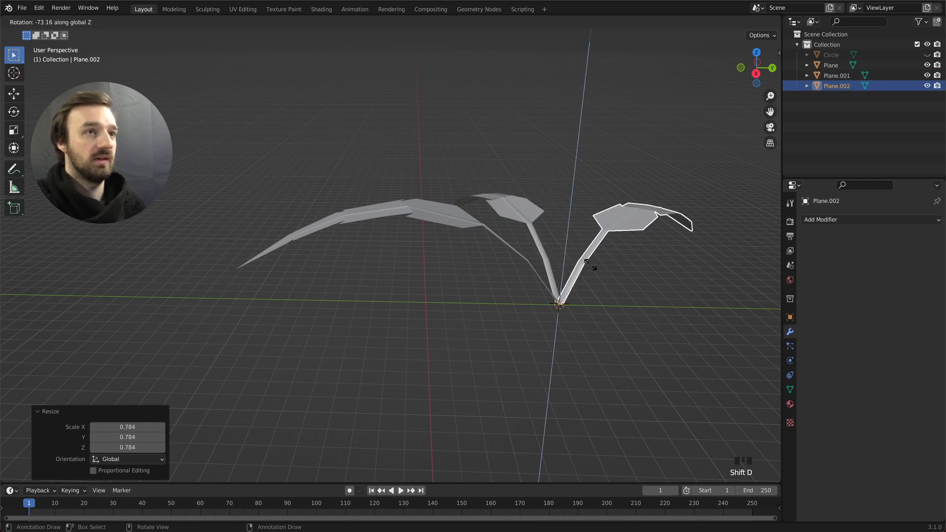
click(593, 268)
key(s)
click(606, 259)
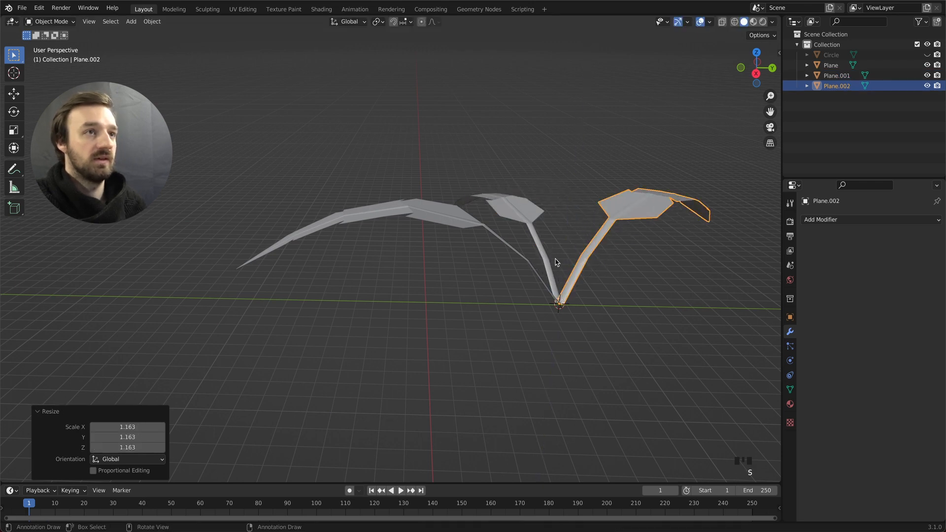
Step: Duplicate the third leaf, rotate the copy about -93.3° around Z and scale it by about 0.659
key(shift+d)
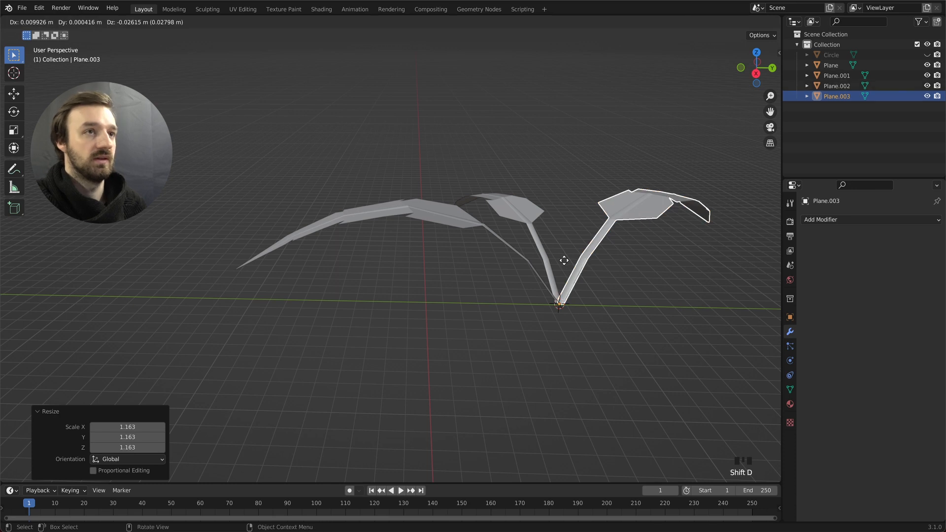
click(564, 260)
key(r)
key(z)
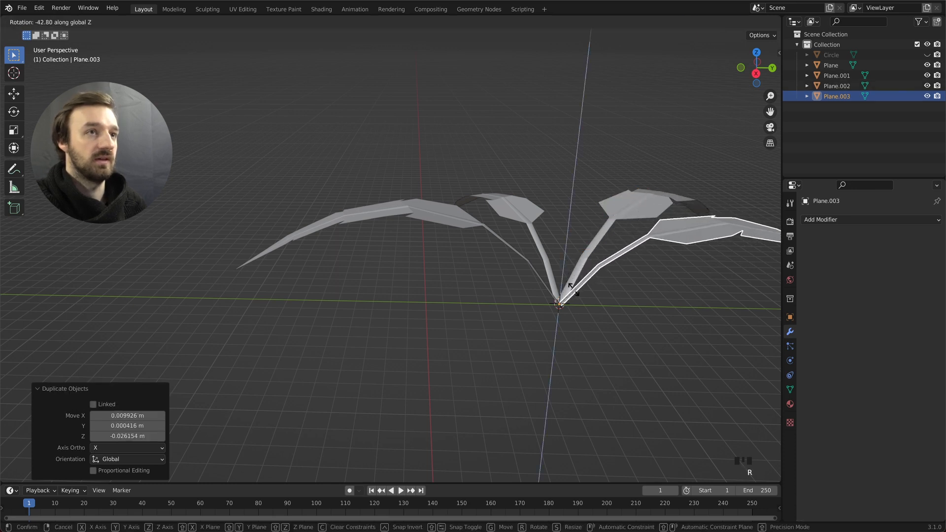
click(599, 312)
key(s)
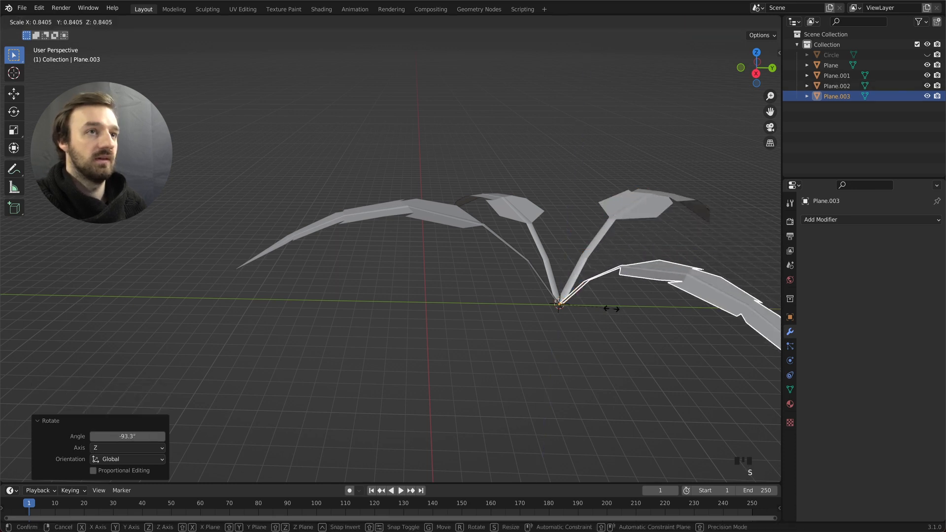
click(599, 306)
Step: Duplicate the fourth leaf, rotate the copy about -83.8° around Z and scale it by about 0.625
middle_drag(598, 307, 576, 289)
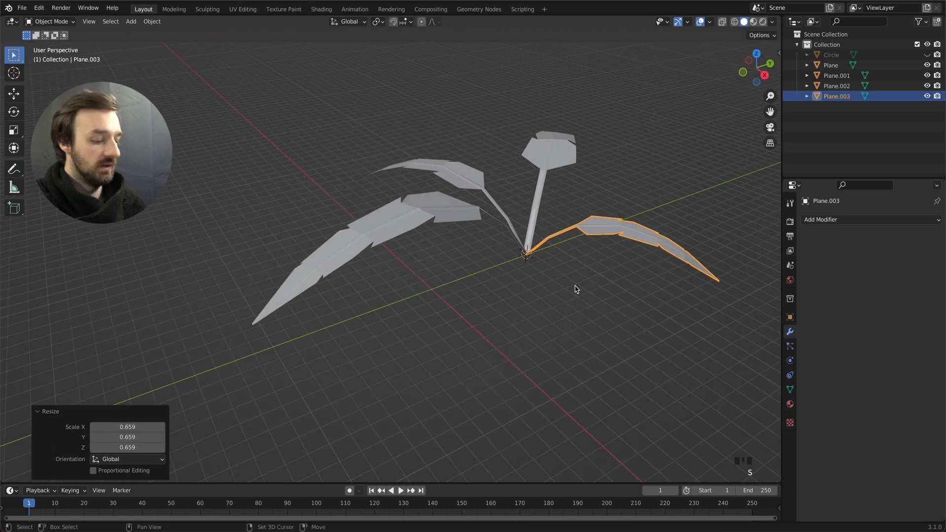
key(shift+d)
right_click(575, 285)
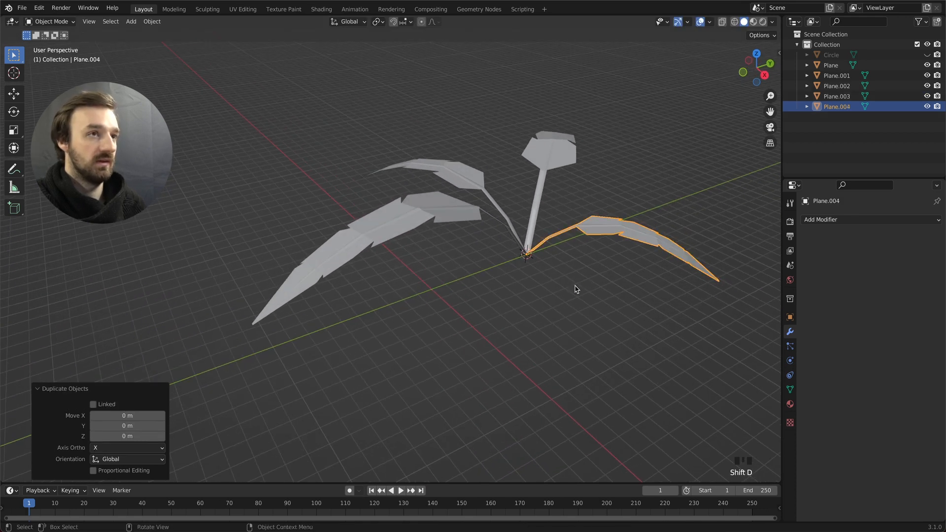
key(r)
click(514, 285)
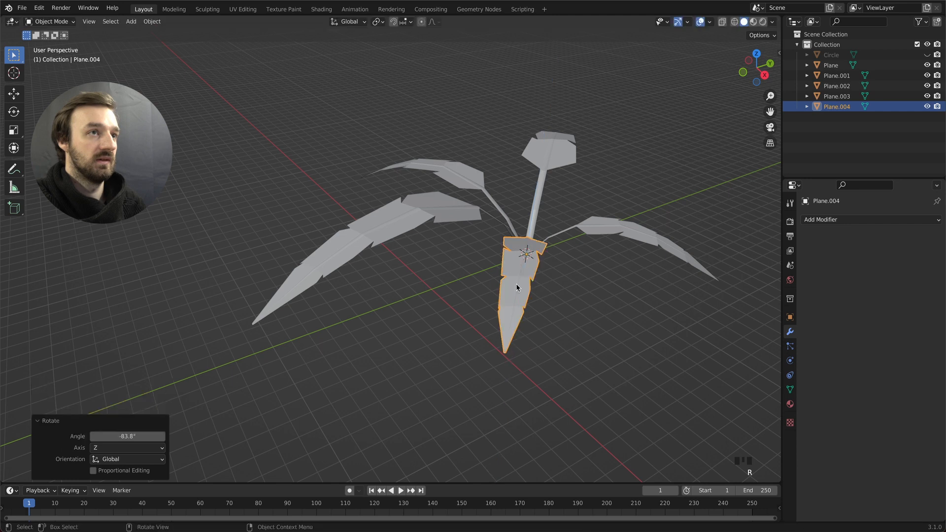
key(s)
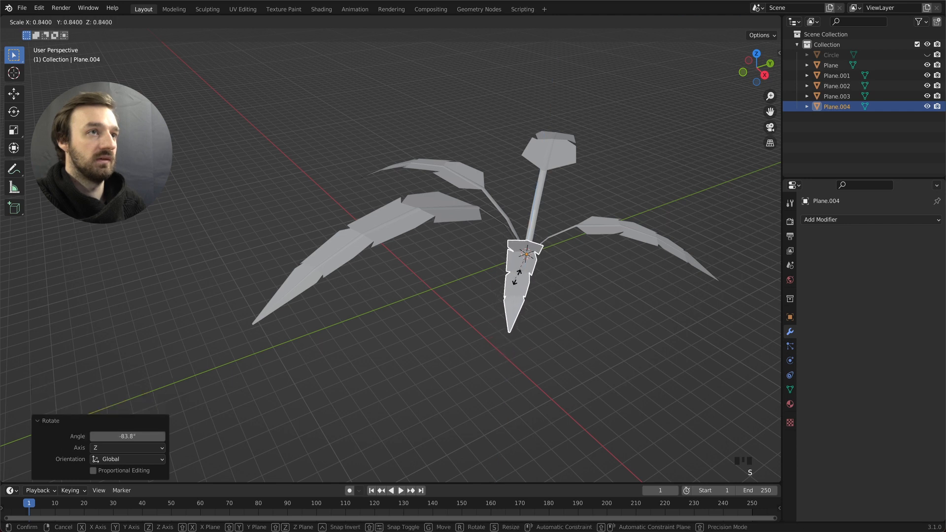
click(519, 271)
Step: Select all five leaves and join them into one object
middle_drag(523, 272, 575, 252)
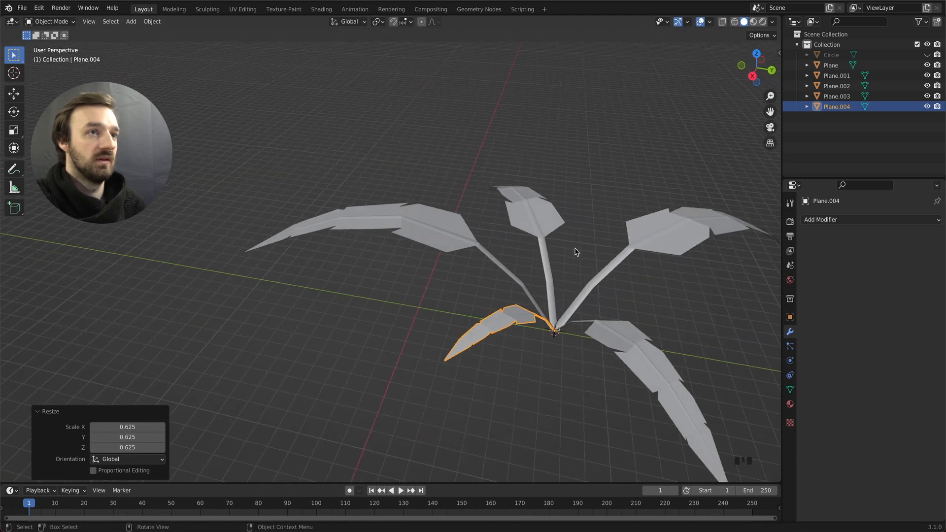
drag(527, 346, 534, 345)
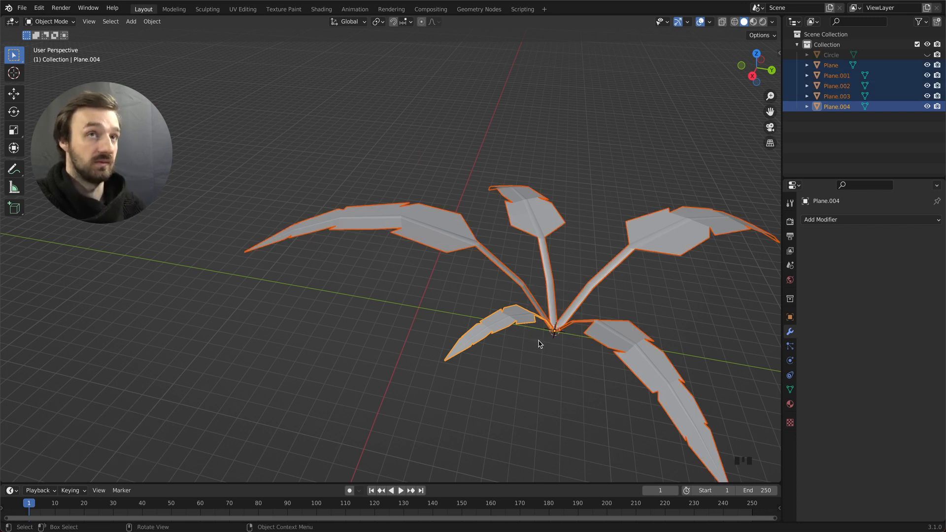
key(ctrl+j)
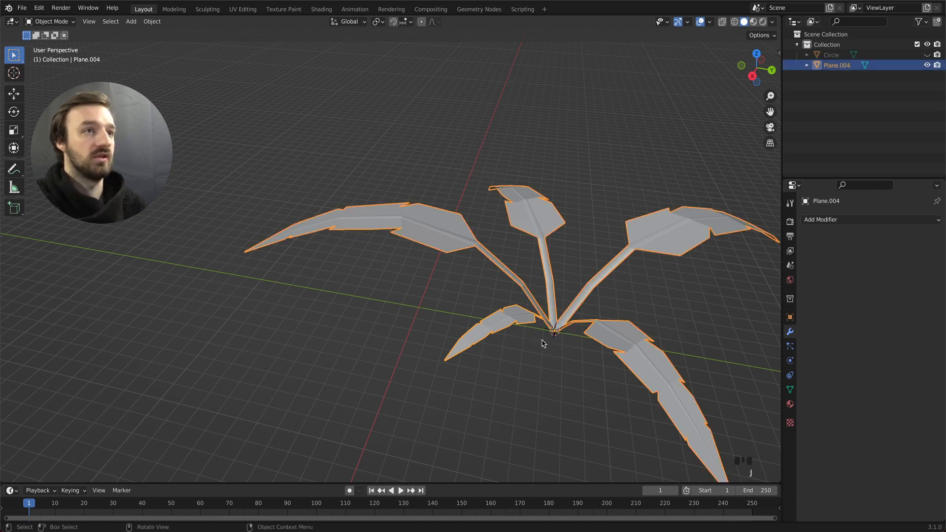
Step: Duplicate the joined leaf cluster and rotate the copy about 230° around Z
key(r)
click(554, 341)
key(shift+d)
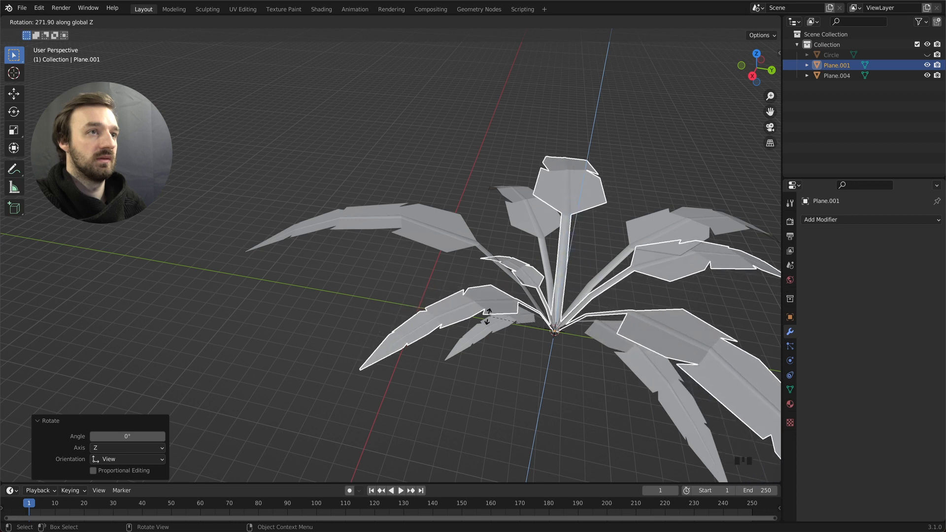
click(519, 280)
mouse_move(522, 283)
middle_down()
mouse_move(507, 288)
mouse_move(525, 280)
middle_up()
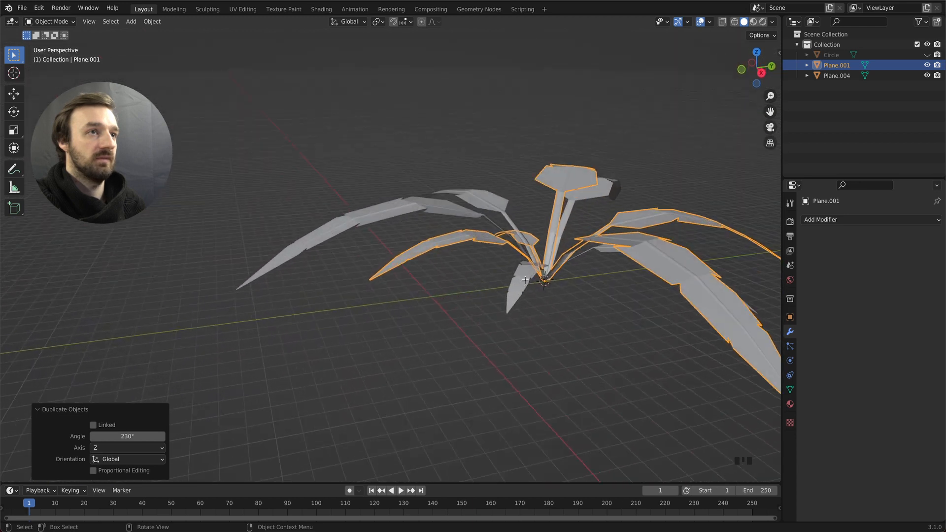
Step: Separate the duplicated cluster's whole mesh by loose parts and return to Object Mode
key(Tab)
key(a)
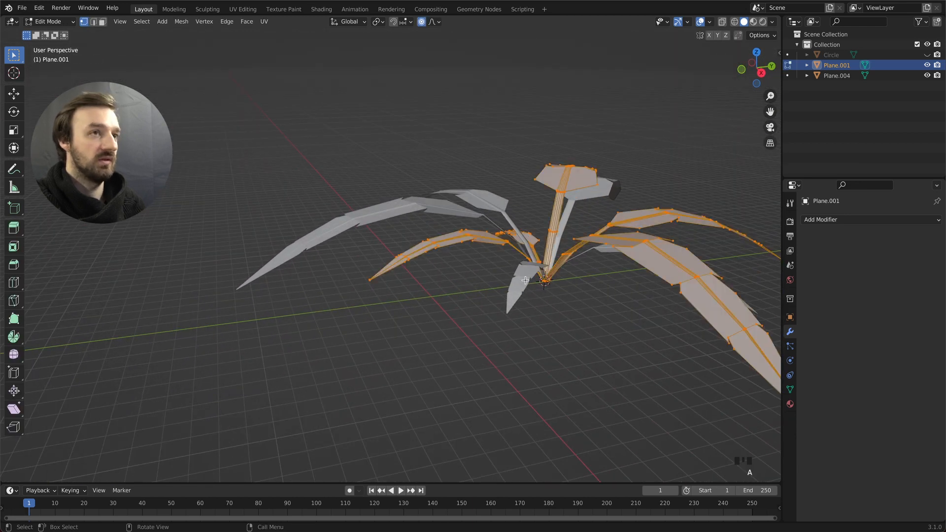
key(p)
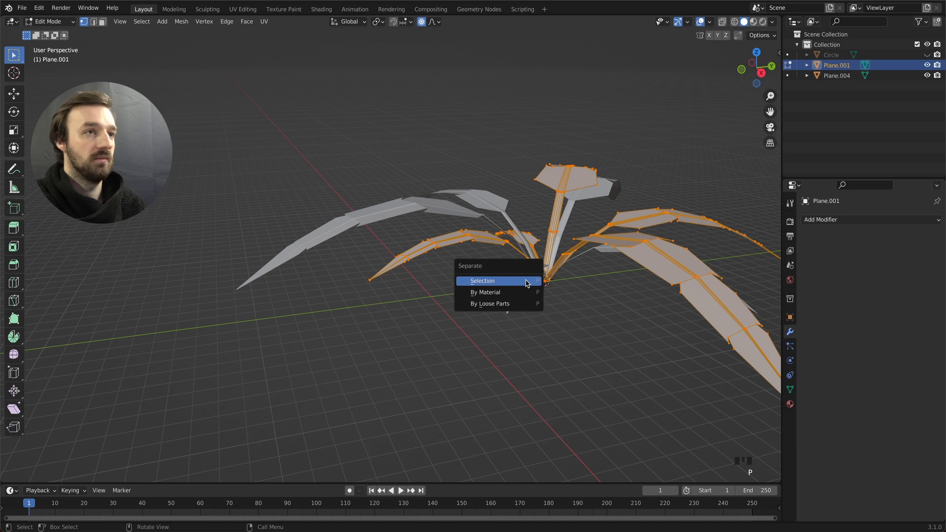
click(514, 304)
key(Tab)
middle_drag(514, 303, 550, 300)
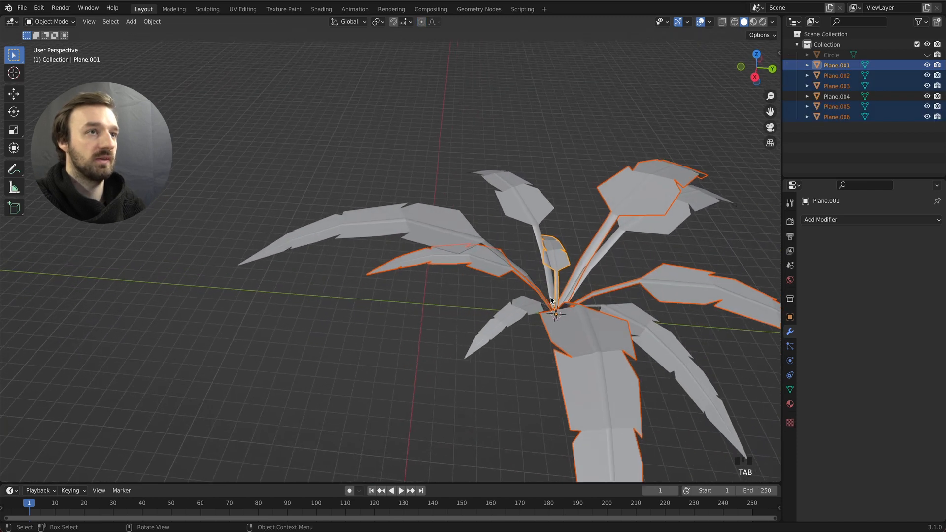
Step: Delete the separated large leaf that overlaps a leaf of the original cluster
click(602, 235)
middle_drag(602, 236, 586, 262)
key(x)
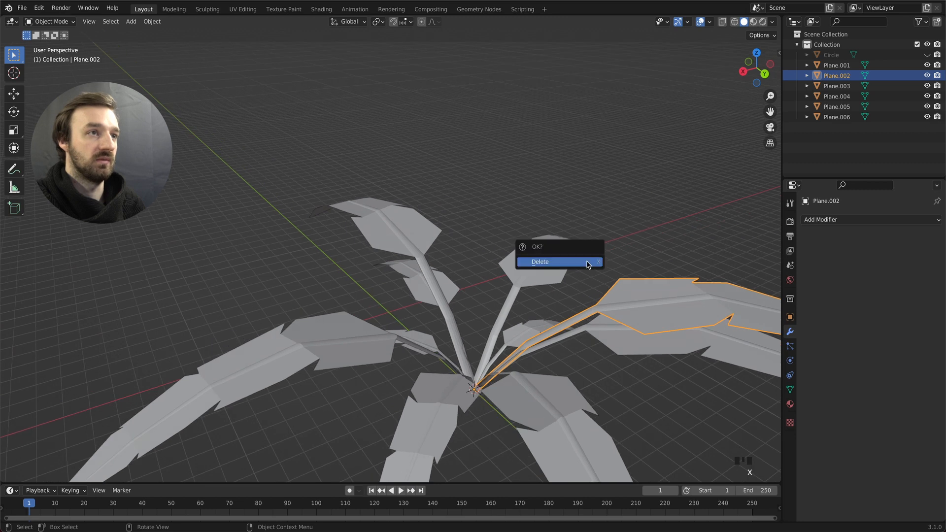
click(584, 266)
Step: Select the smallest separated leaf, Plane.001, and rotate it slightly around Z
middle_drag(551, 261, 564, 287)
click(569, 292)
key(r)
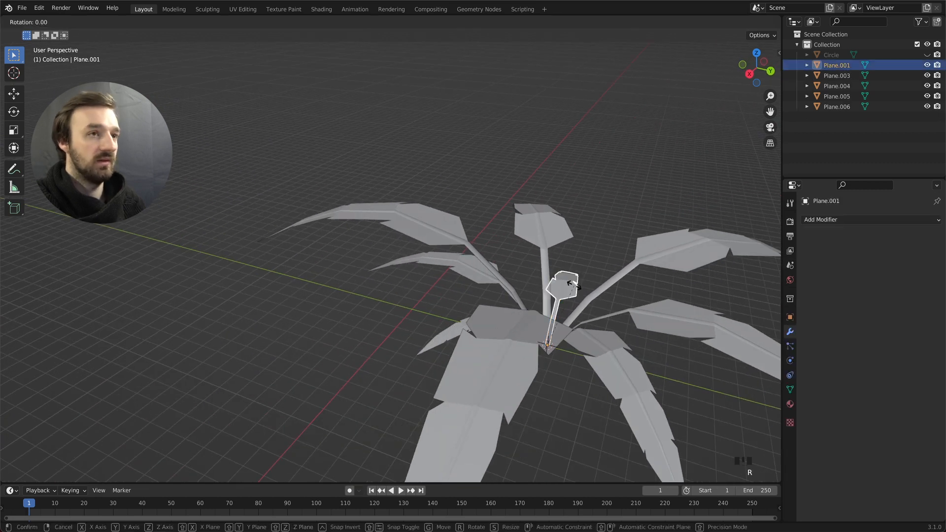
key(z)
click(585, 285)
Step: Select the large separated leaf Plane.003 and rotate it around Z to adjust its spacing
middle_drag(585, 284, 539, 405)
click(538, 405)
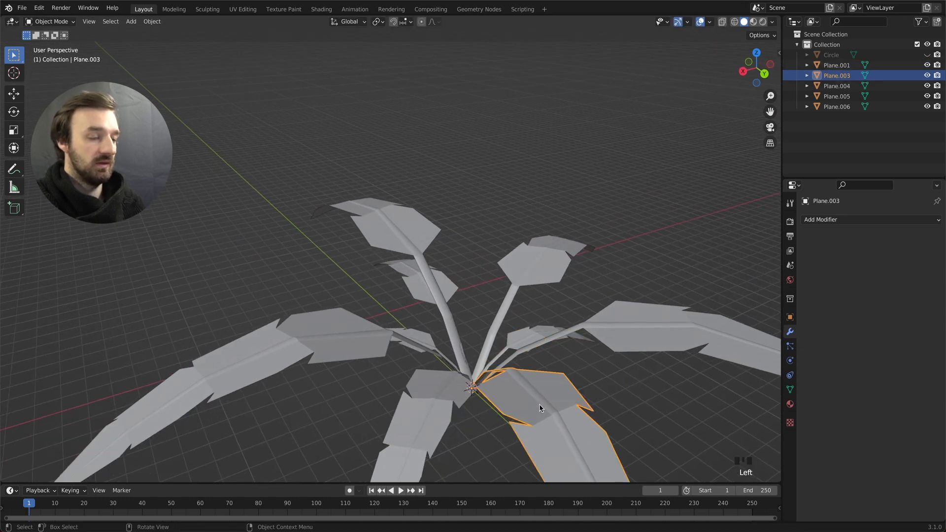
key(r)
key(z)
click(574, 386)
Step: Select the leaf Plane.006 under the large leaf and rotate it about -33° around Z into the free gap
middle_drag(574, 386, 500, 327)
click(511, 249)
middle_drag(512, 249, 480, 240)
click(459, 237)
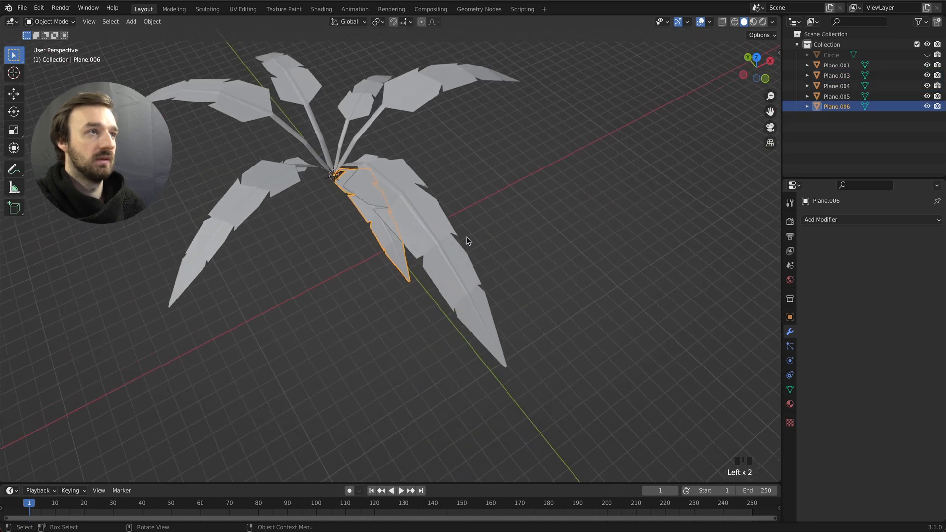
key(r)
key(z)
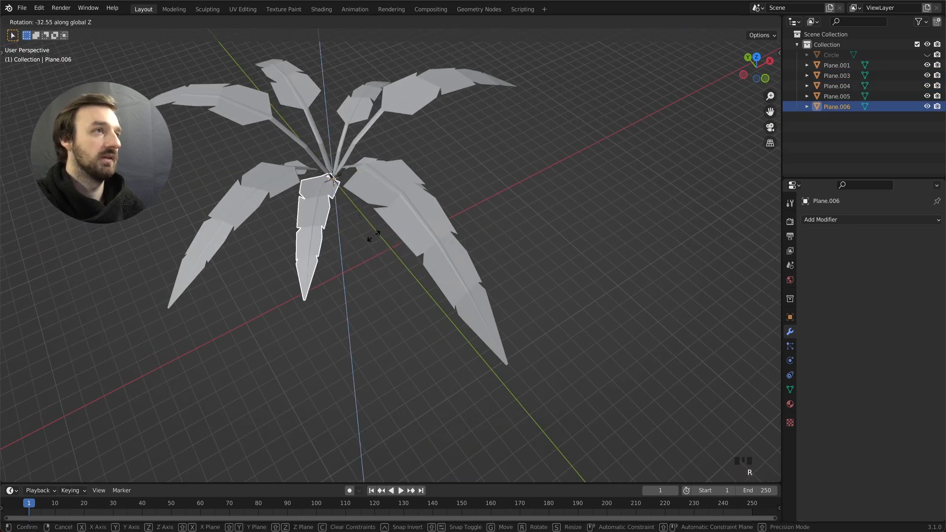
click(376, 238)
Step: Select all the leaves and join them into one object
middle_drag(498, 245, 509, 242)
key(a)
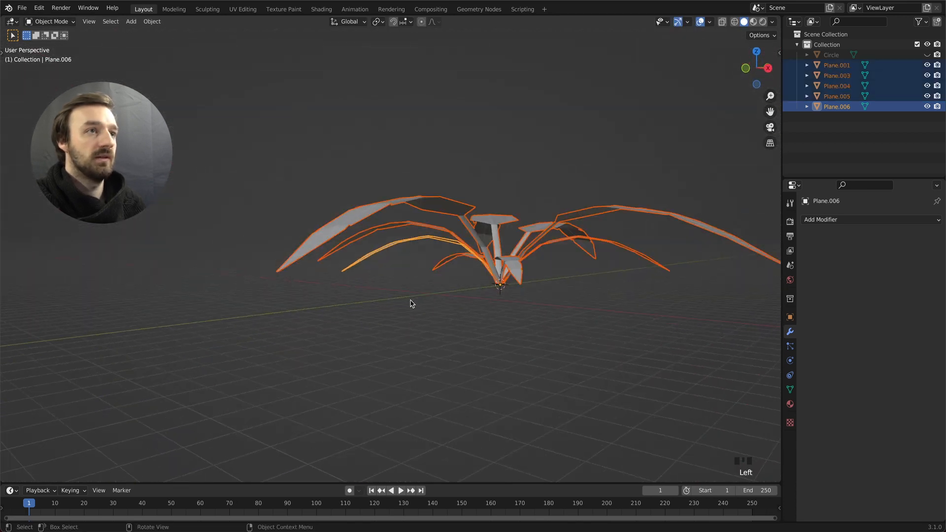
key(ctrl+j)
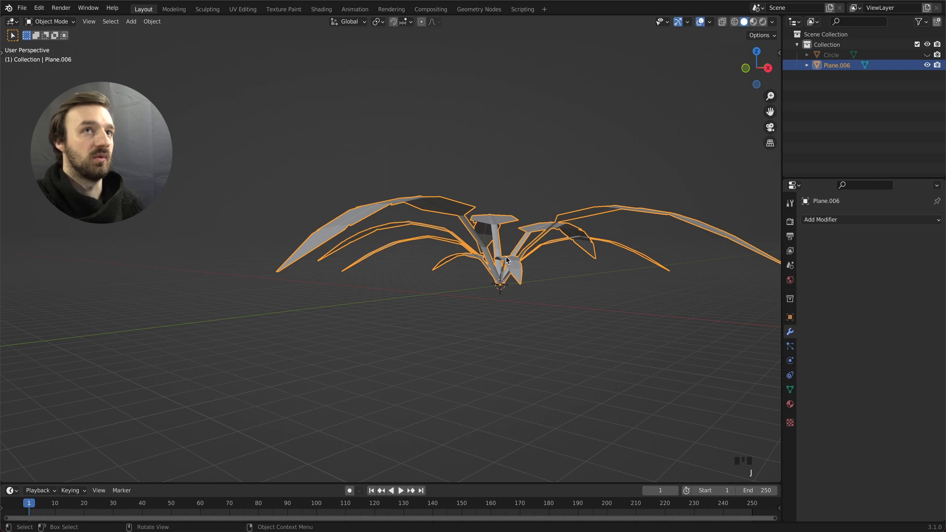
Step: Unhide the trunk and move the leaf crown onto its top, about 3.71 m in X, 4.84 m in Y and 26.95 m in Z
click(926, 55)
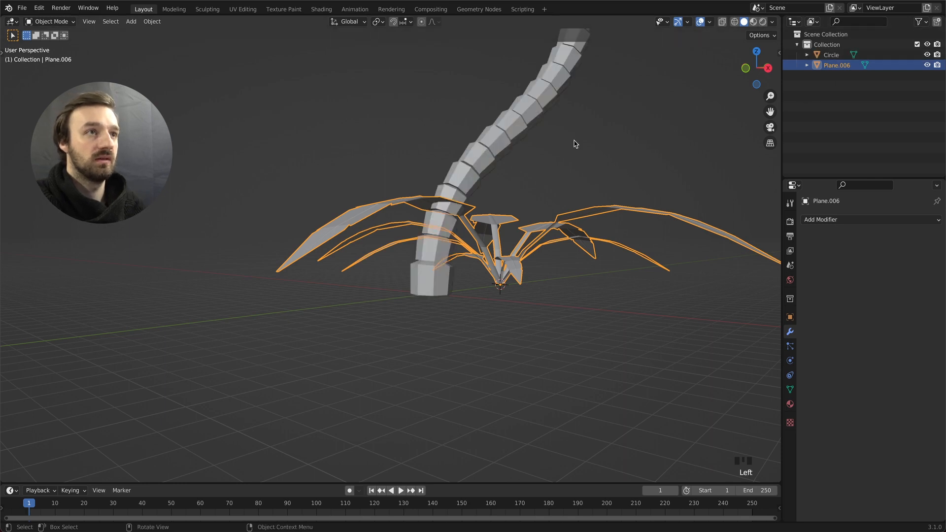
super+scroll(557, 141, down, 4)
shift+scroll(544, 145, up, 4)
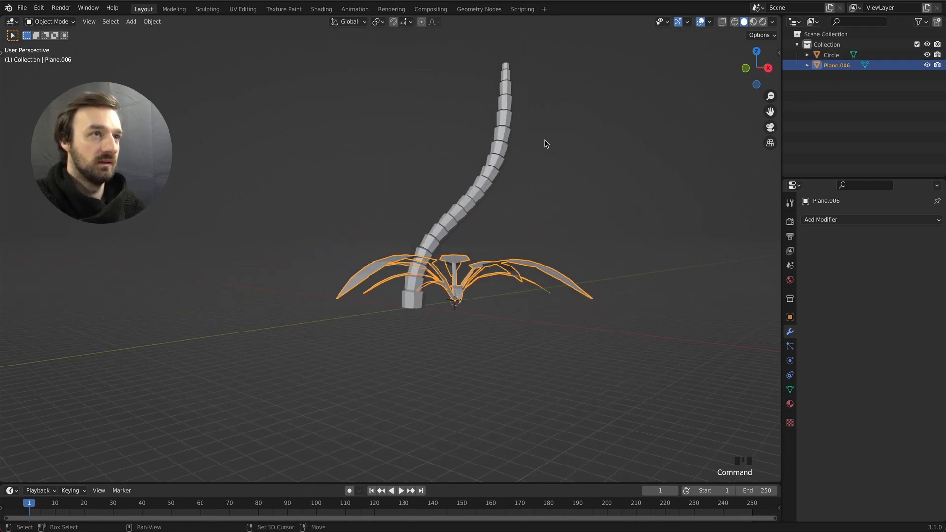
key(g)
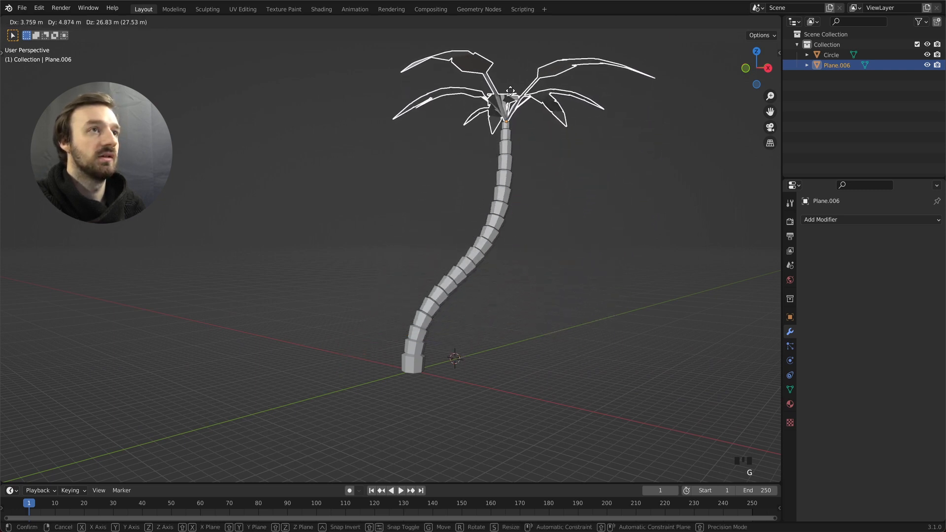
click(510, 93)
super+scroll(510, 116, down, 6)
super+scroll(511, 116, up, 10)
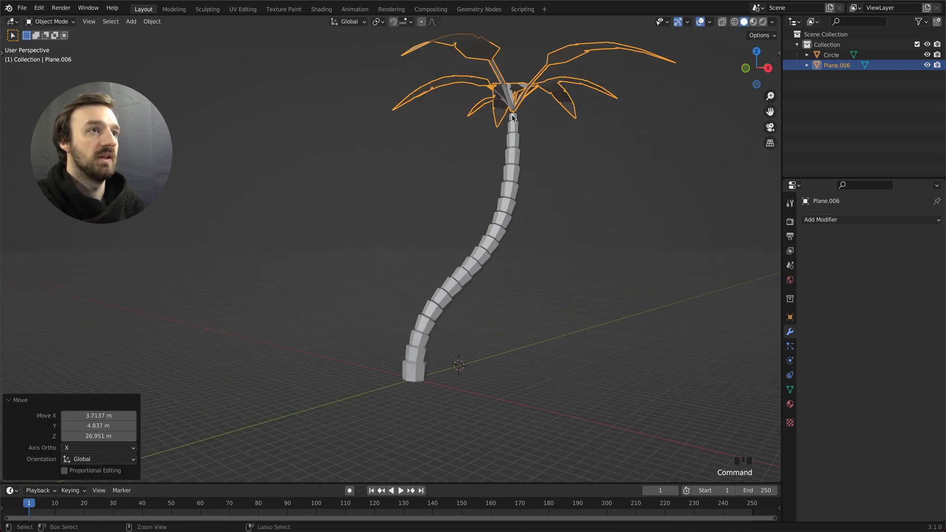
Step: Lower the leaf crown about 2.13 m along Z so that it sits closer to the trunk's upper end
scroll(512, 116, up, 6)
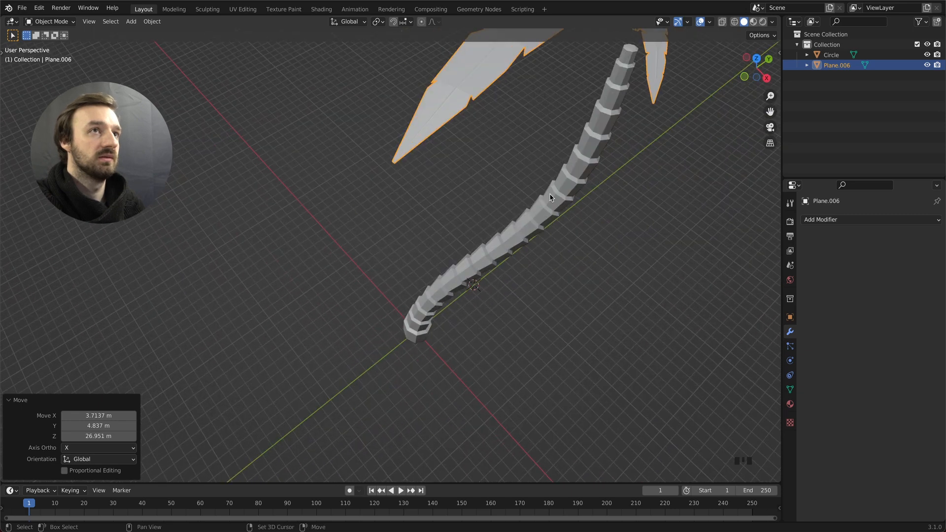
shift+scroll(543, 193, right, 3)
shift+scroll(544, 193, up, 8)
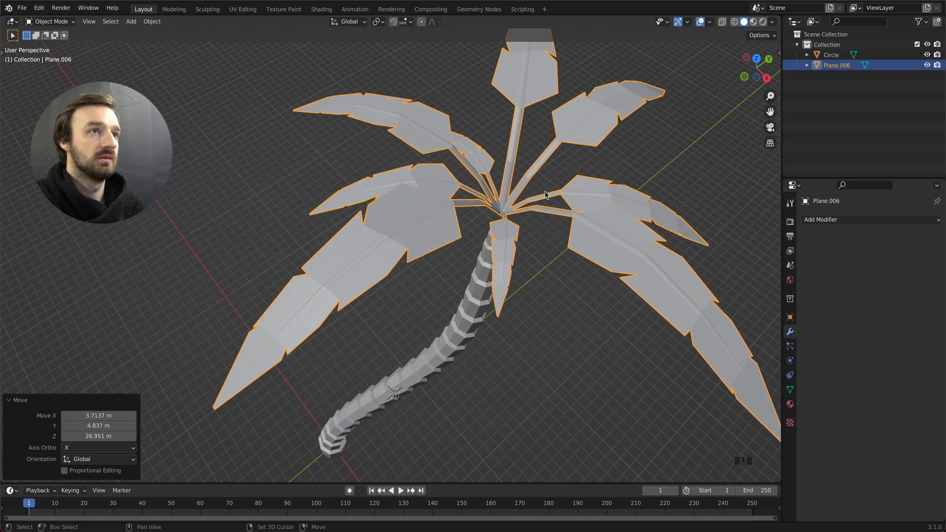
key(g)
key(z)
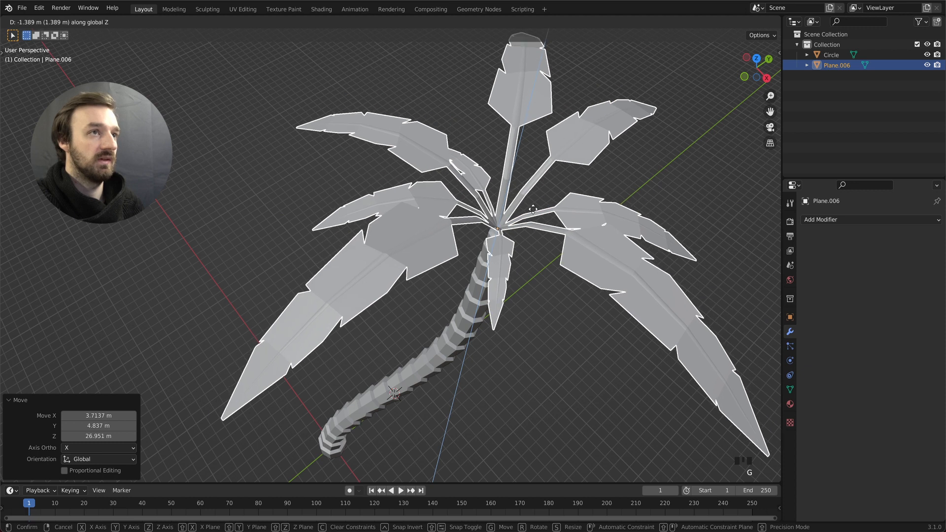
click(533, 218)
Step: Shift the leaf crown about -0.84 m along Y and raise it about 1.11 m along Z to align with the trunk's tip
scroll(523, 218, right, 8)
scroll(523, 217, down, 4)
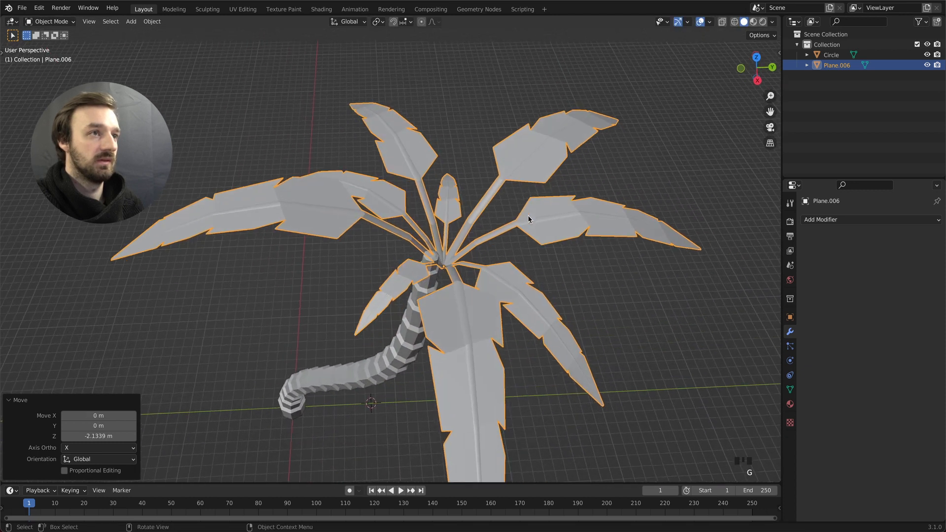
key(g)
key(y)
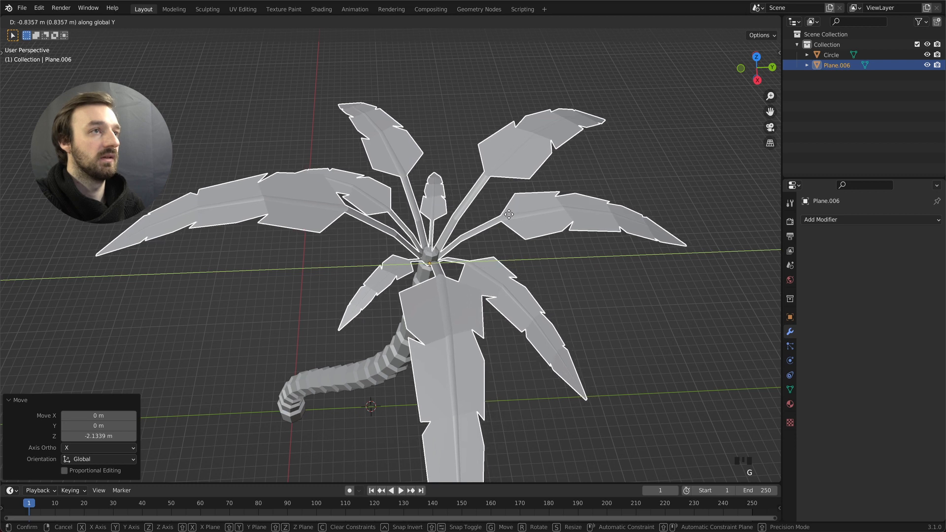
click(509, 217)
key(g)
key(z)
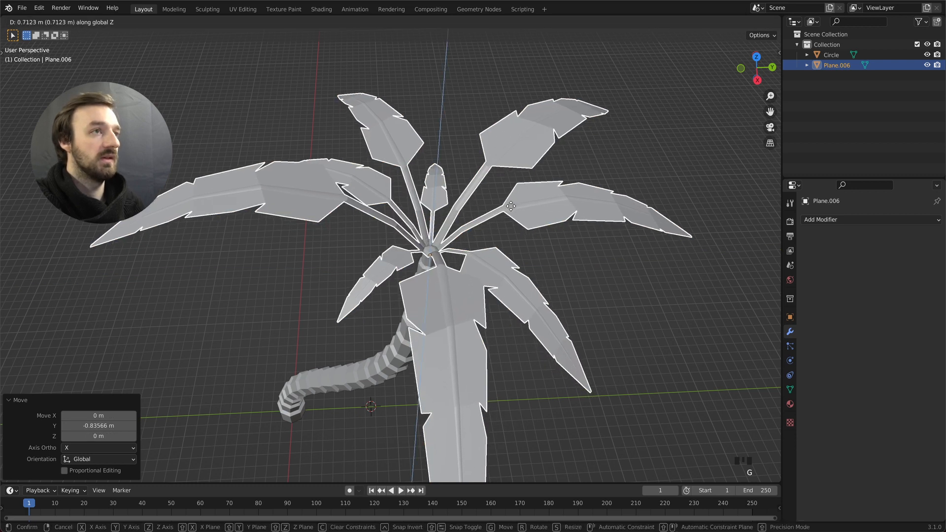
click(512, 201)
Step: Align the leaf crown with the trunk in top view by moving it about 0.48 m along X
middle_drag(513, 201, 512, 204)
scroll(512, 204, right, 10)
super+scroll(512, 204, up, 3)
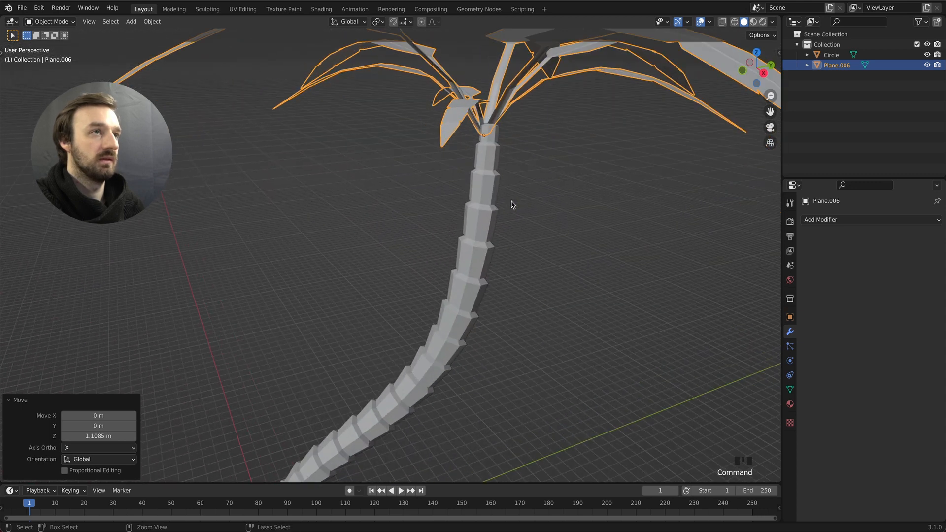
key(KP_7)
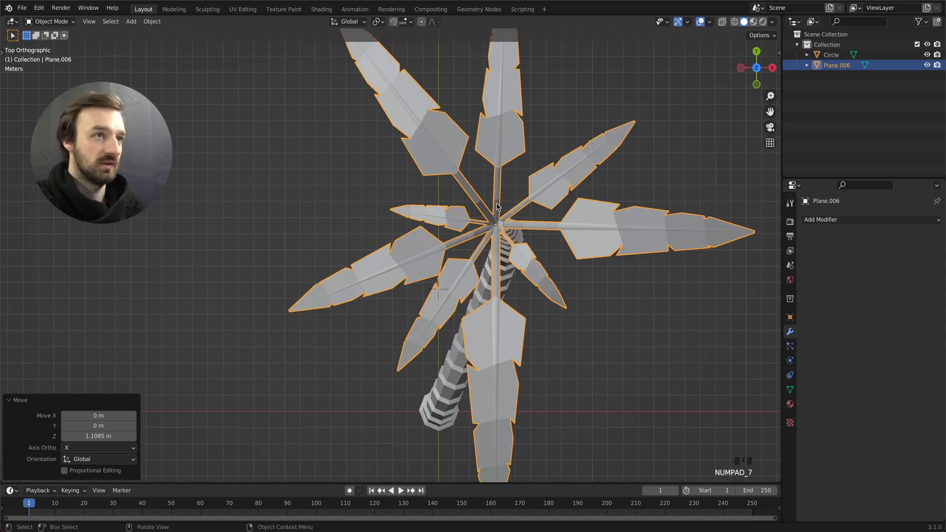
key(g)
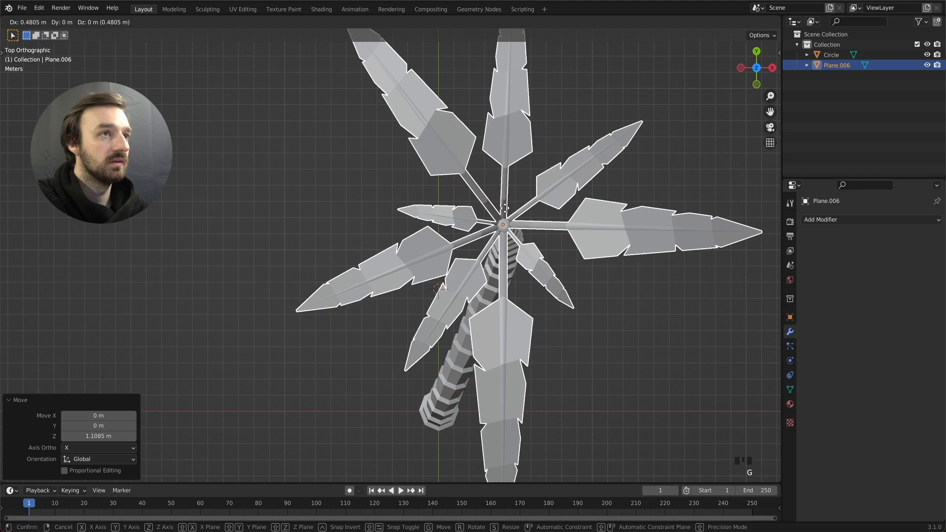
click(505, 208)
Step: Examine how the leaf crown sits on the trunk from several angles and distances
scroll(505, 208, down, 10)
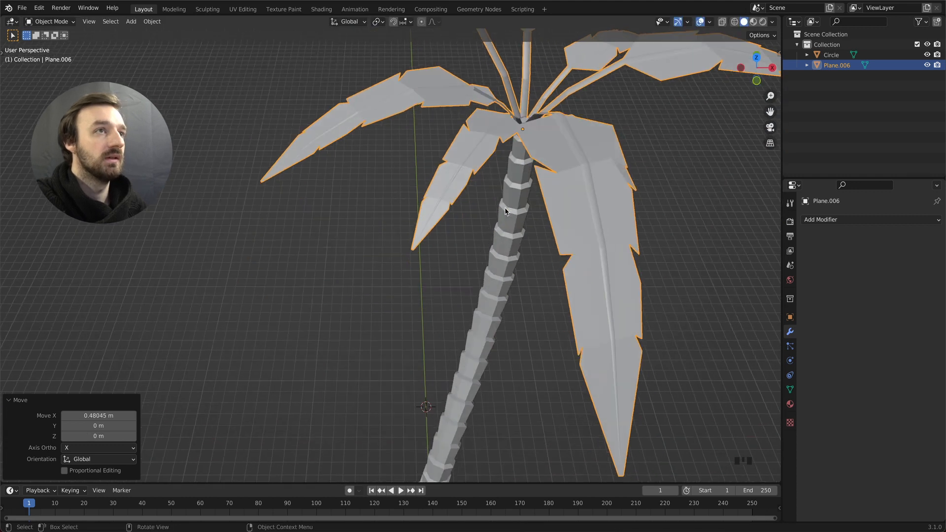
super+scroll(504, 208, down, 5)
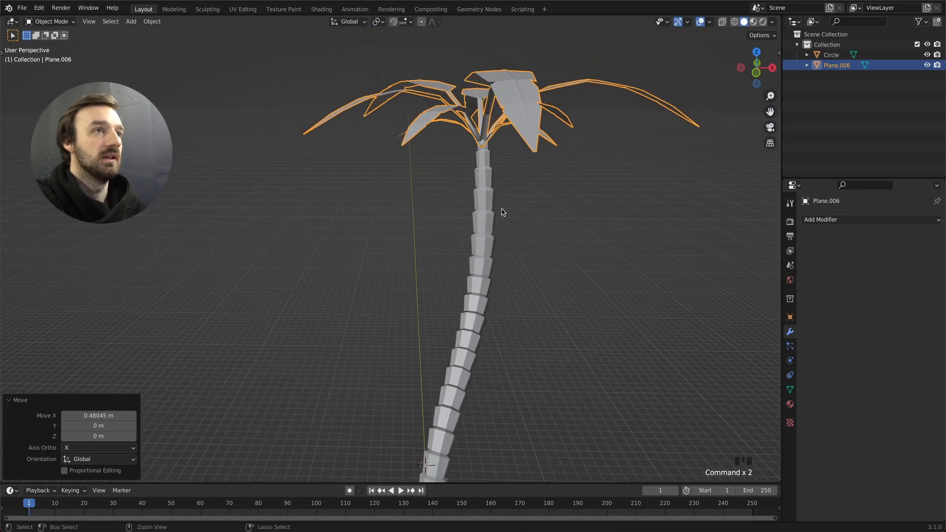
scroll(489, 207, right, 5)
scroll(489, 207, right, 5)
super+scroll(489, 207, down, 5)
scroll(489, 207, down, 3)
key(Tab)
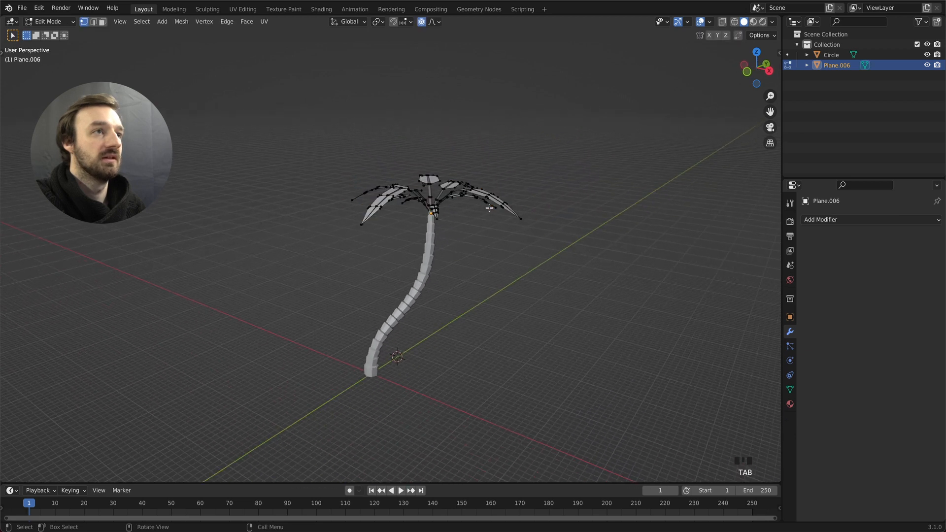
scroll(489, 207, down, 5)
key(Tab)
Step: Select the trunk and add a new material to it in the Shading workspace
click(404, 285)
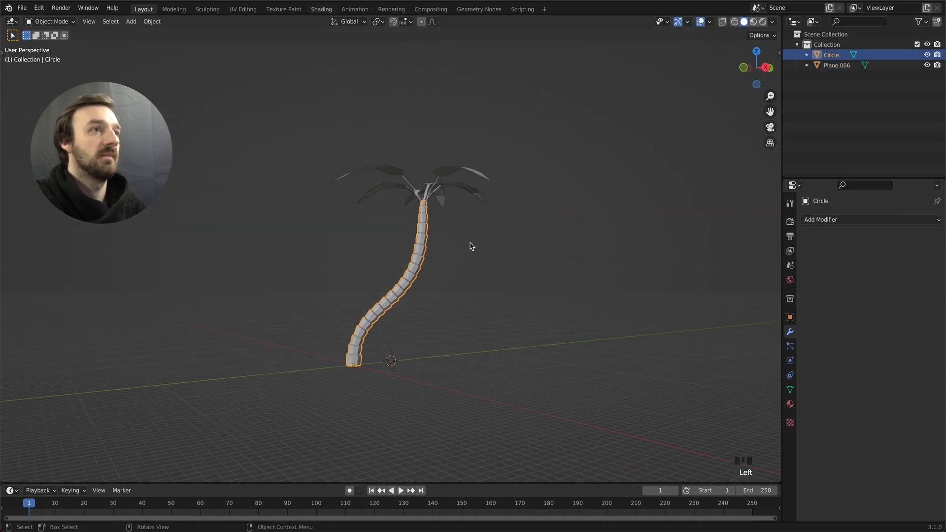
click(321, 9)
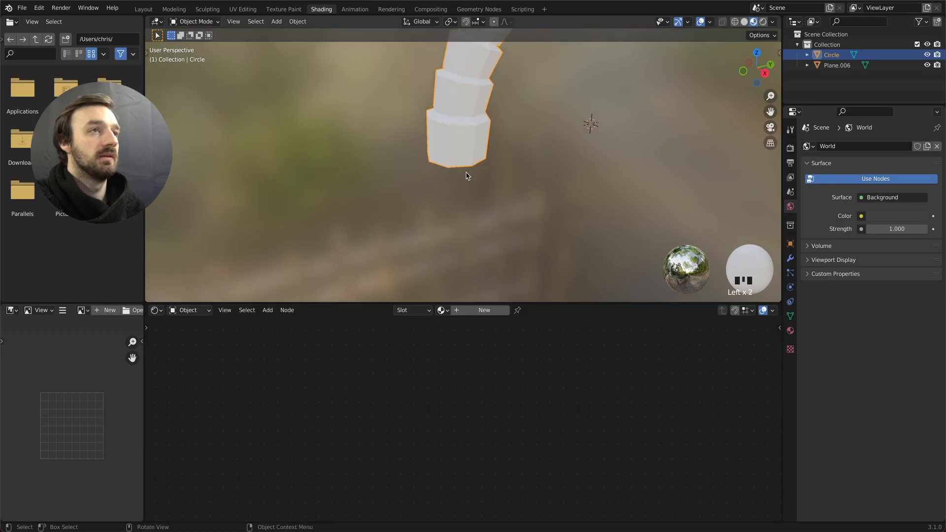
shift+scroll(468, 173, up, 5)
super+scroll(498, 171, down, 10)
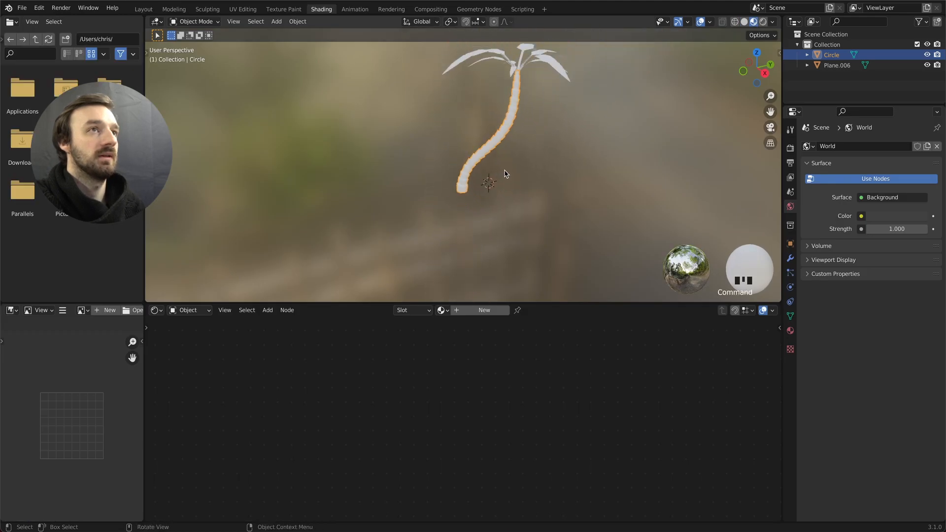
shift+scroll(505, 173, up, 3)
super+scroll(527, 226, up, 4)
click(495, 310)
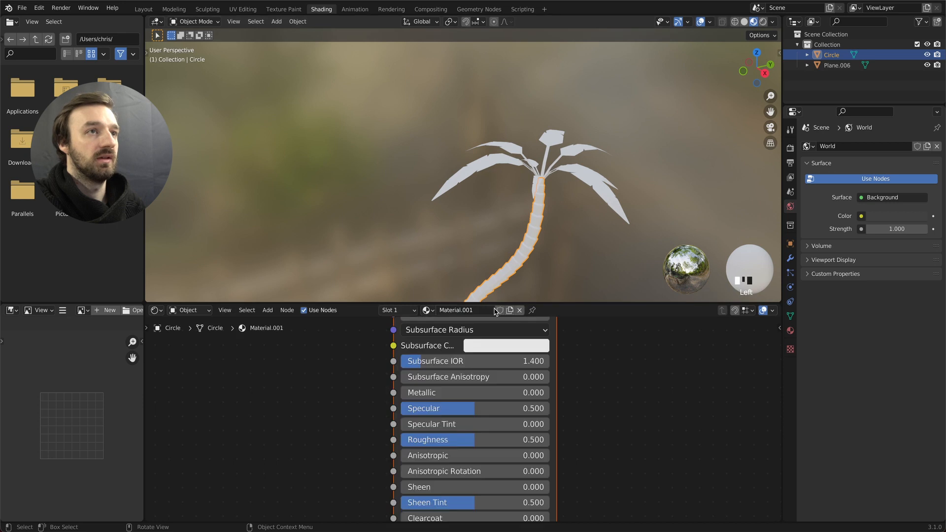
Step: Set the trunk material's base color to a dark, muted reddish brown
scroll(376, 338, down, 3)
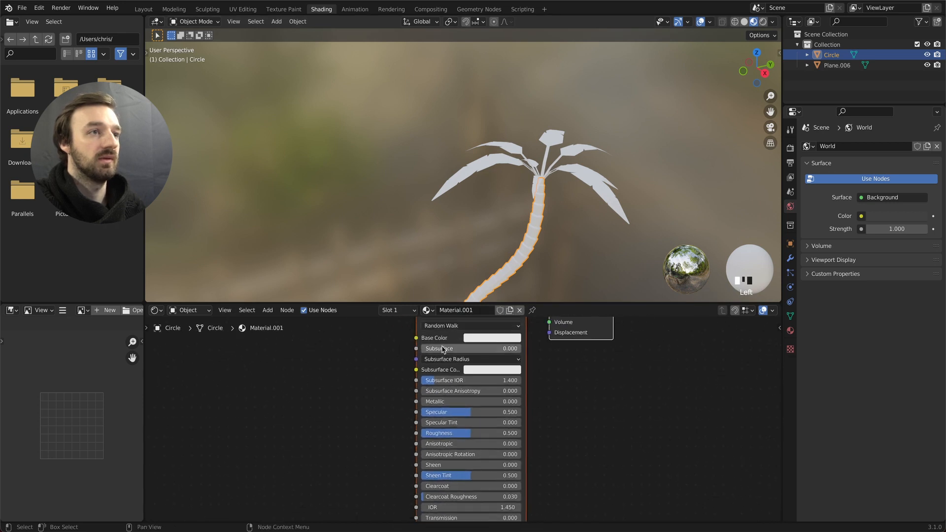
scroll(458, 352, down, 2)
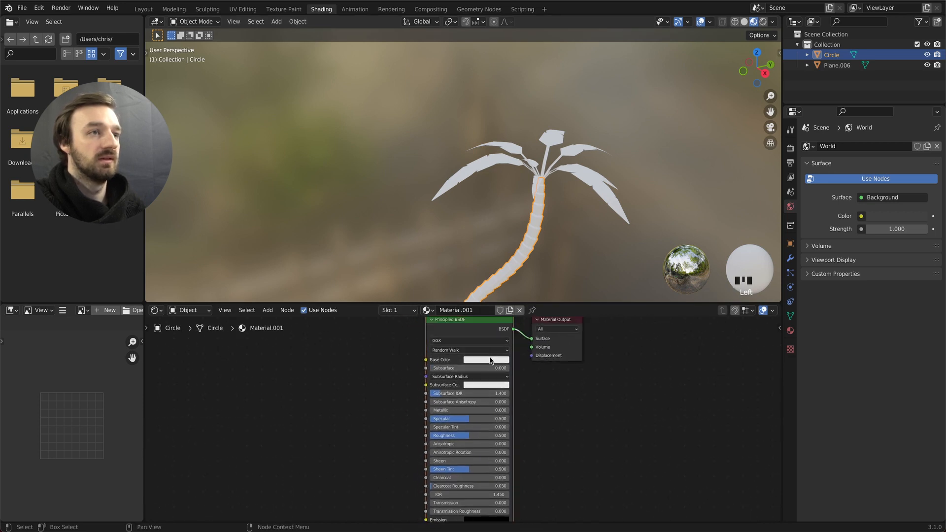
click(490, 359)
drag(507, 284, 489, 298)
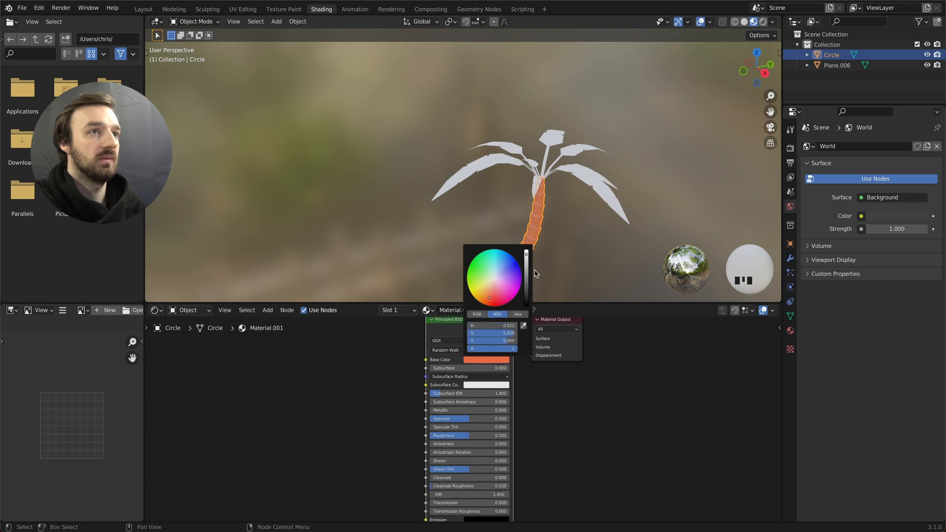
mouse_move(526, 254)
mouse_down()
mouse_move(526, 283)
mouse_move(492, 290)
mouse_up()
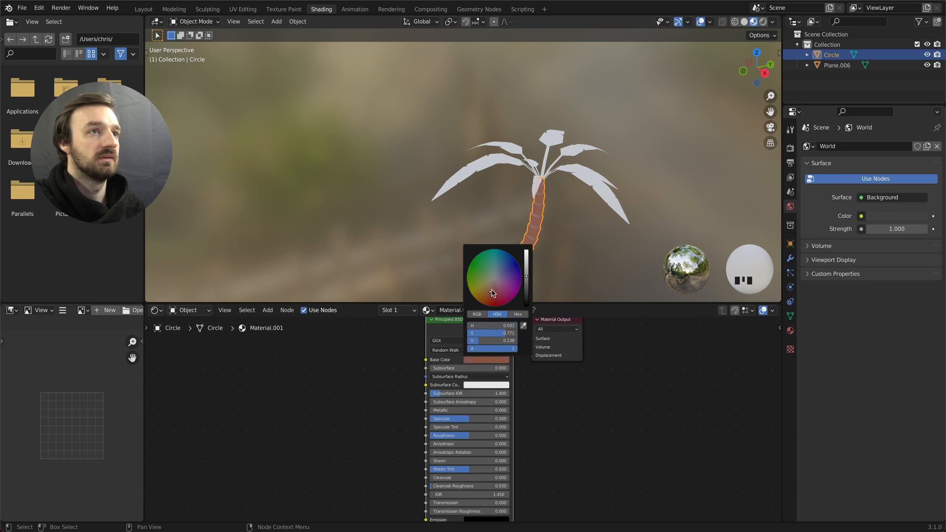
Step: Select the leaf crown, add a new material to it and set its base color to a slightly darkened green
click(594, 187)
click(485, 310)
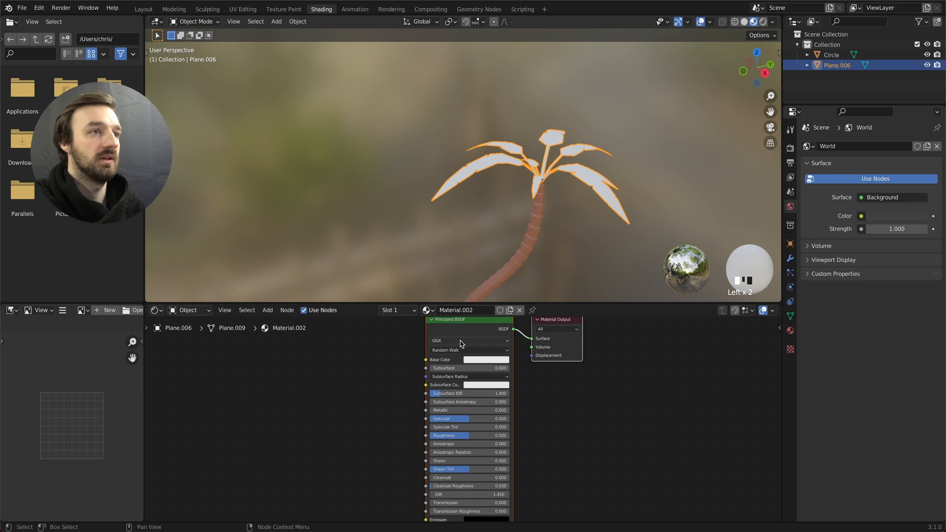
click(478, 363)
click(482, 281)
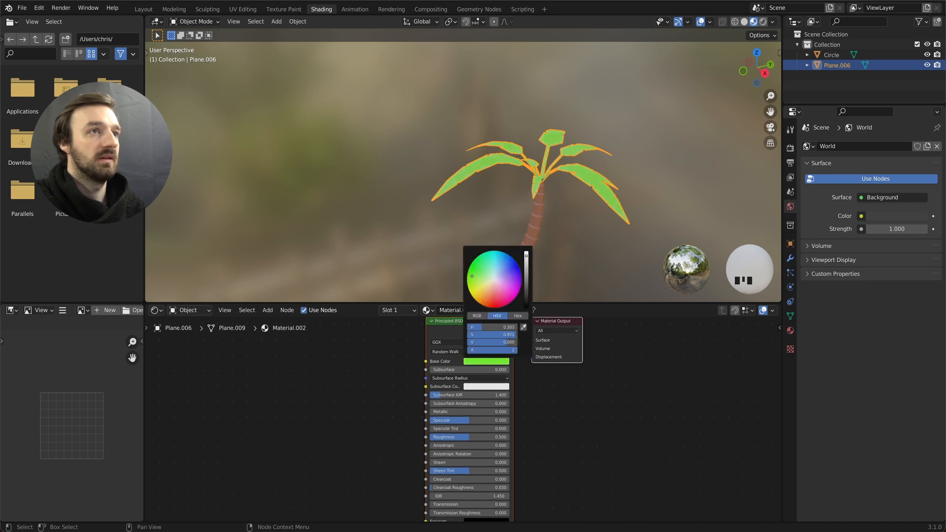
drag(526, 256, 526, 267)
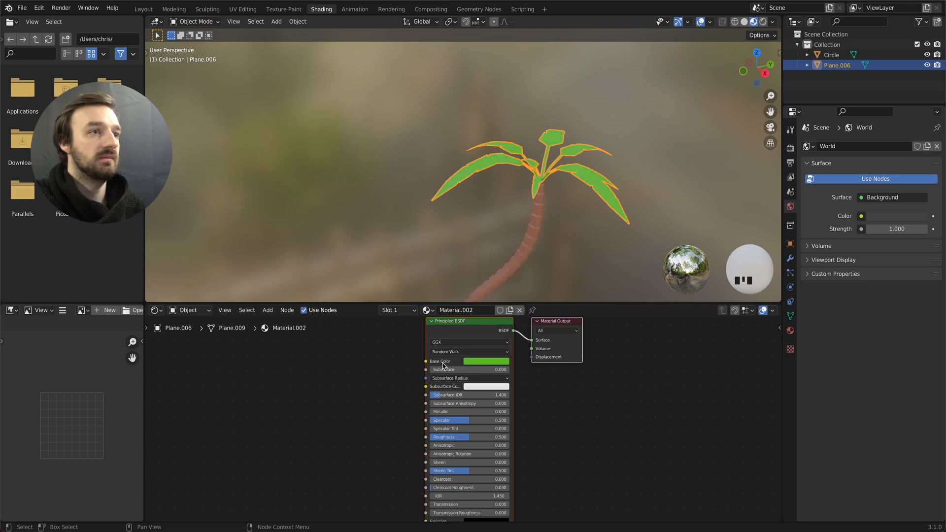
Step: Check the palm tree in Rendered shading and return to Material Preview
middle_drag(542, 290, 530, 248)
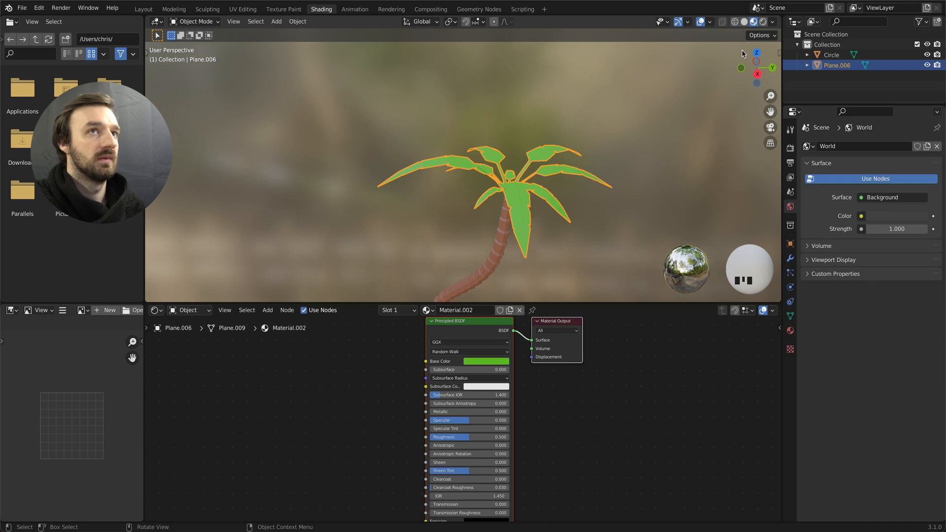
click(762, 23)
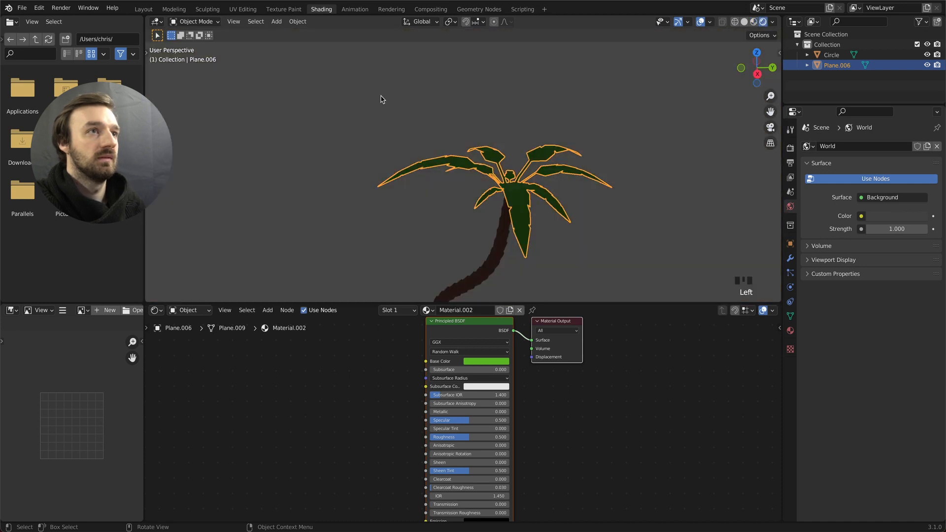
click(754, 22)
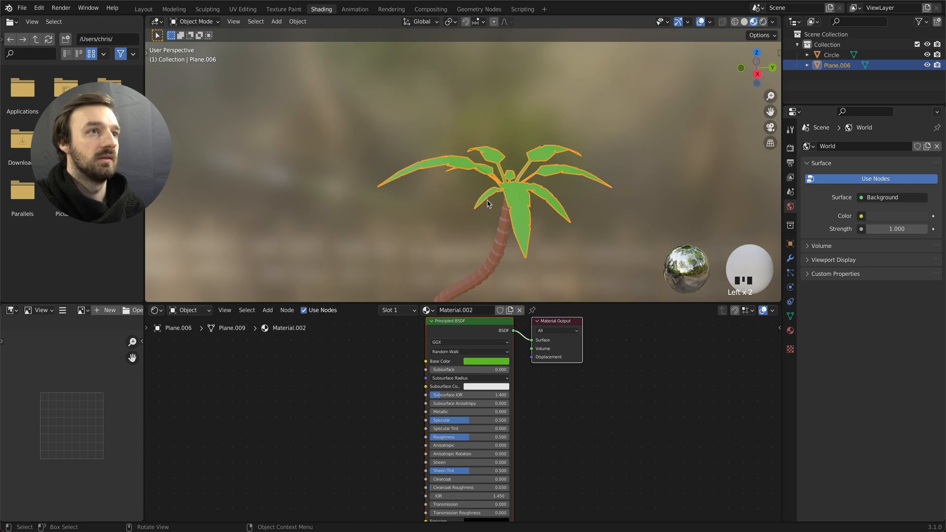
Step: Return to the Layout workspace, show the palm tree in Material Preview and deselect it in Object Mode
key(Tab)
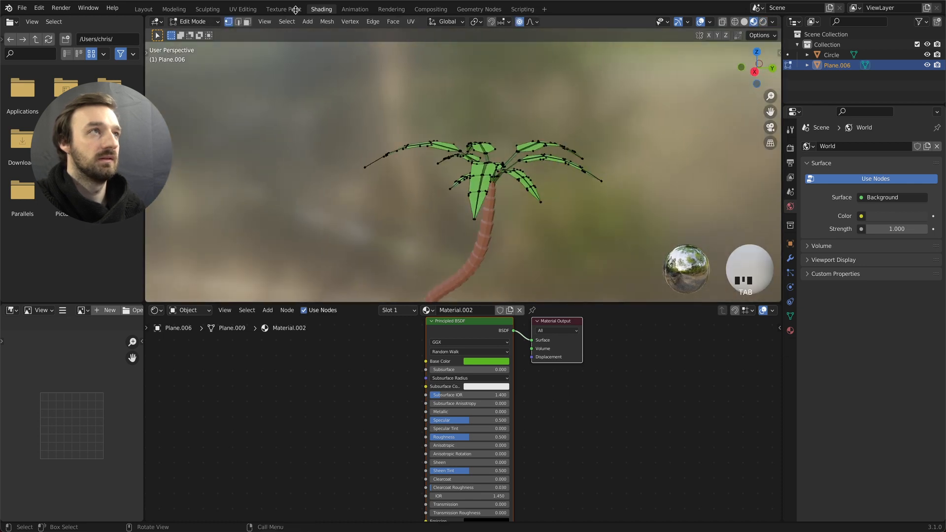
click(156, 9)
key(z)
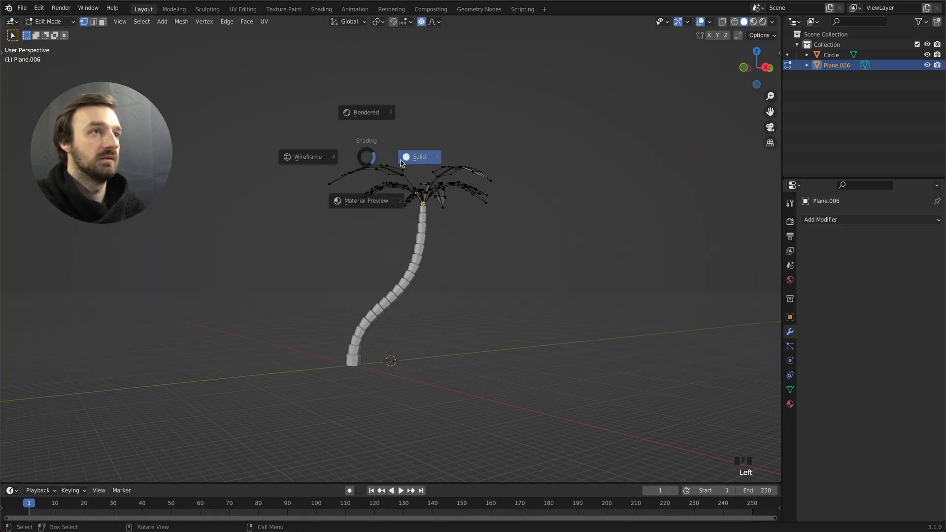
click(386, 215)
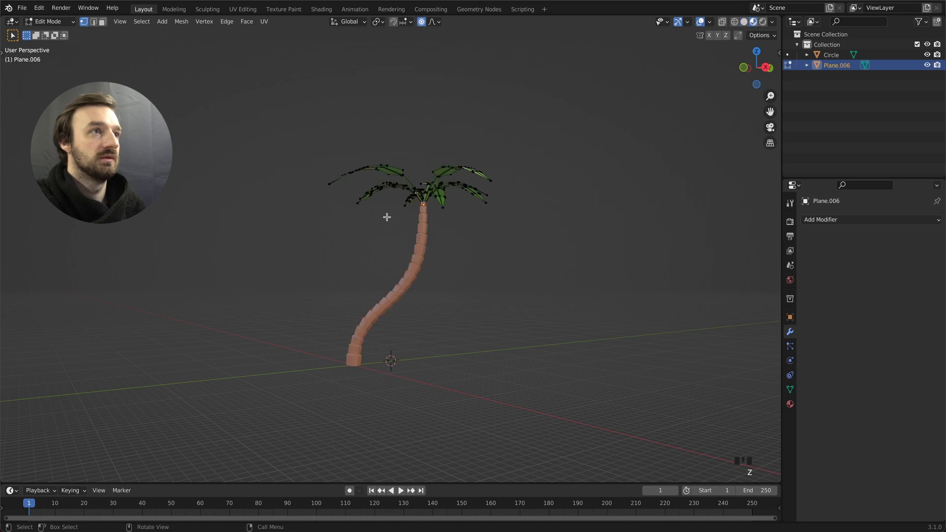
key(Tab)
middle_drag(386, 216, 400, 200)
click(442, 244)
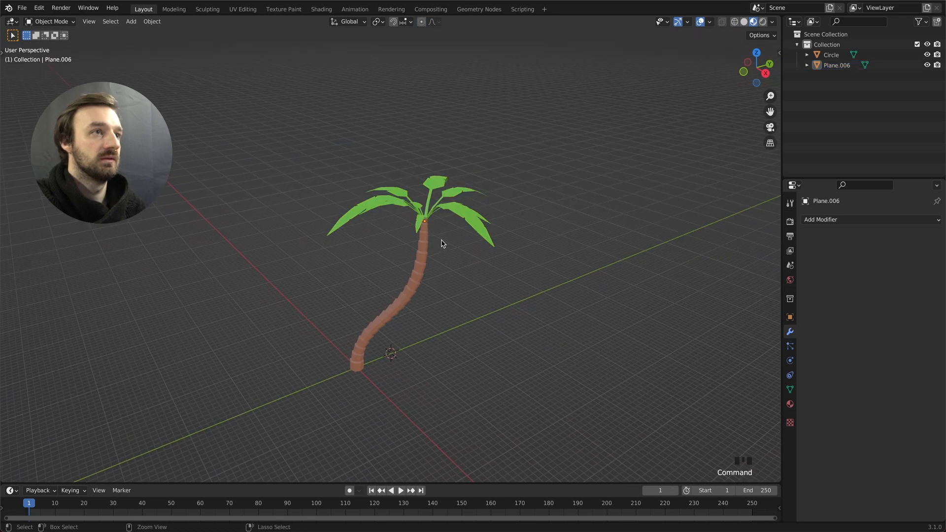
super+scroll(443, 243, up, 2)
click(501, 200)
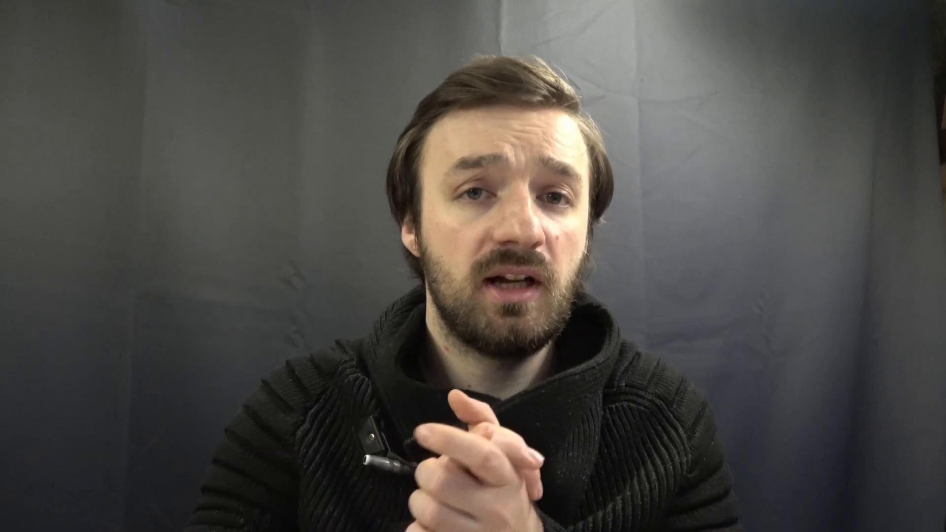